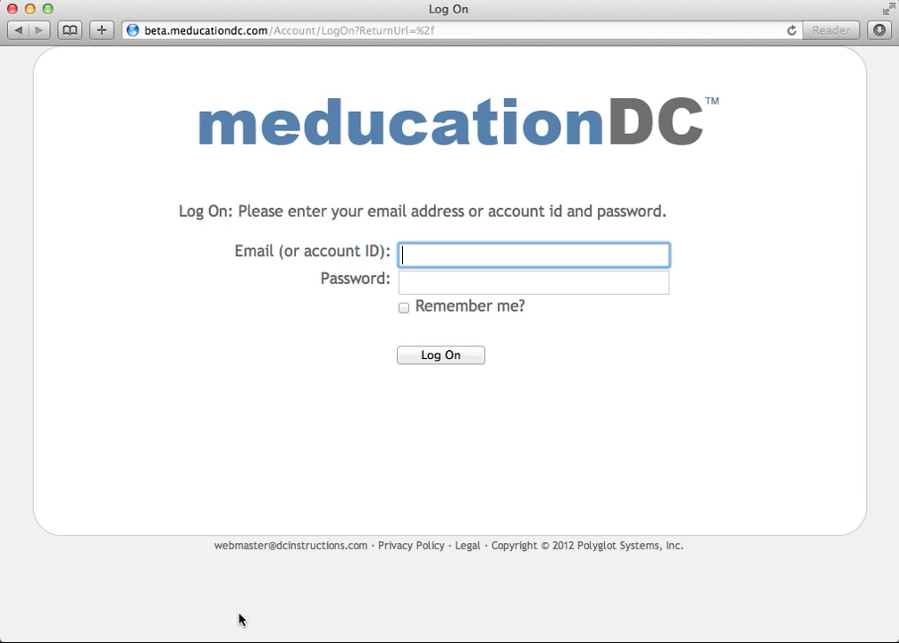
Log on with the account username and password.
type("pgsi")
key("Tab")
type("•••••")
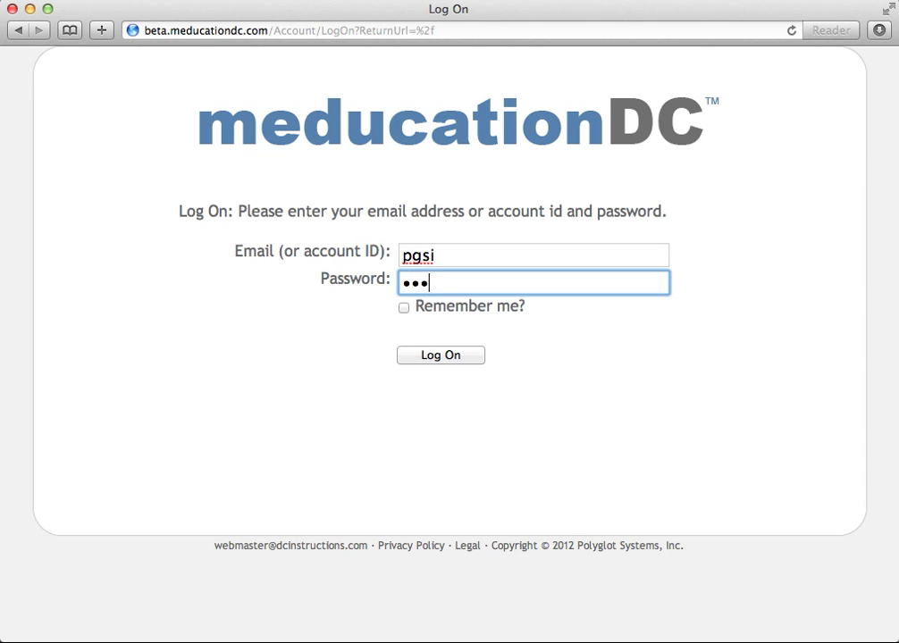
type("•••")
left_click(435, 357)
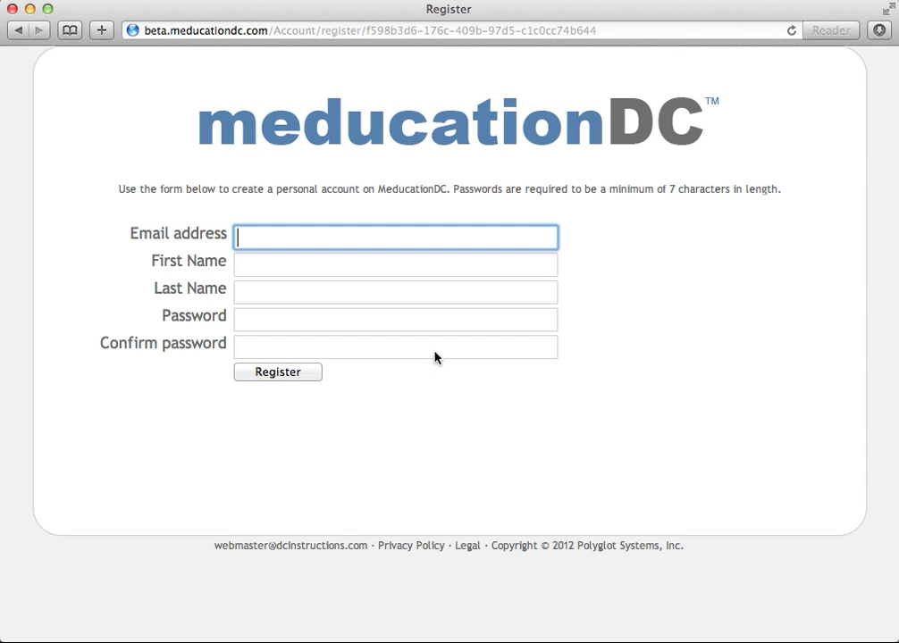
Fill the Register form with the user's e-mail address, first and last name, and a matching password.
key("Tab")
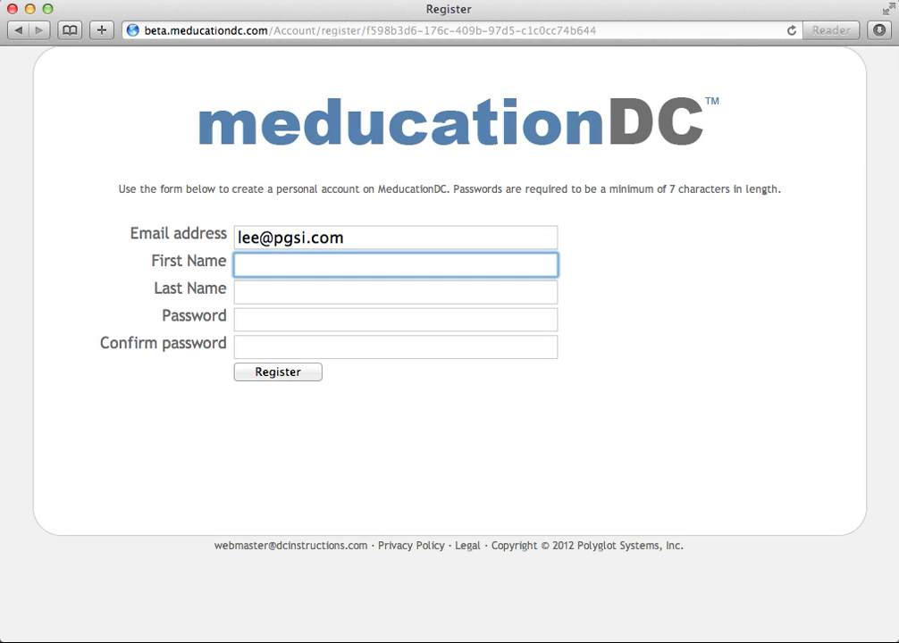
key("Tab")
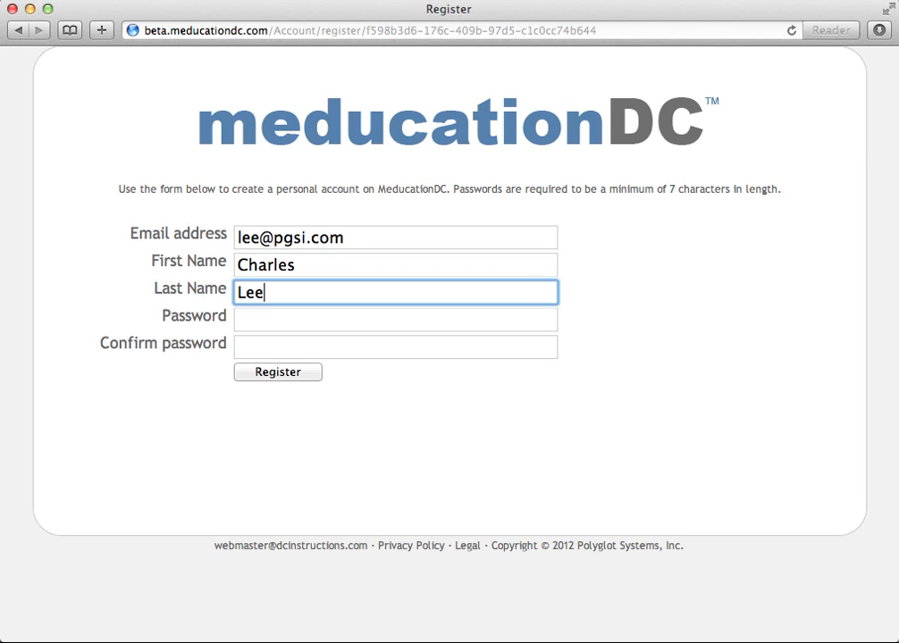
key("Tab")
type("••••••••")
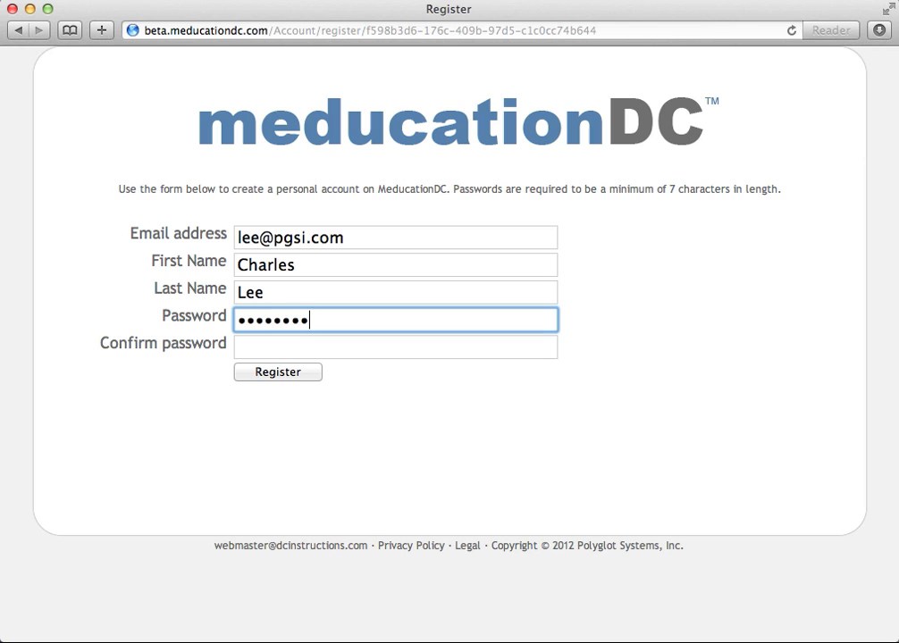
key("Tab")
type("••••")
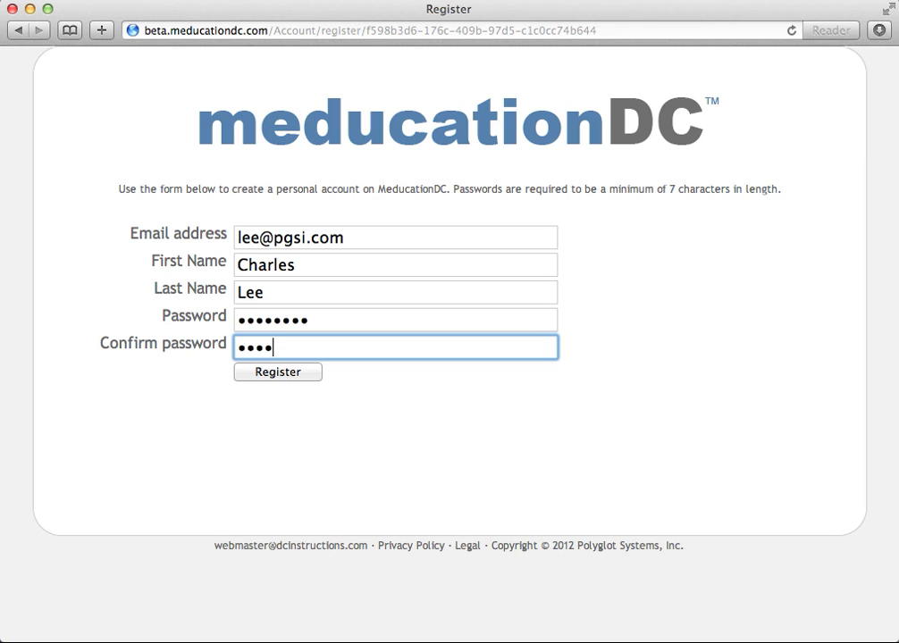
type("••••")
Create the account, enter the patient's full name as Patient Name, and go to Discharge.
left_click(278, 376)
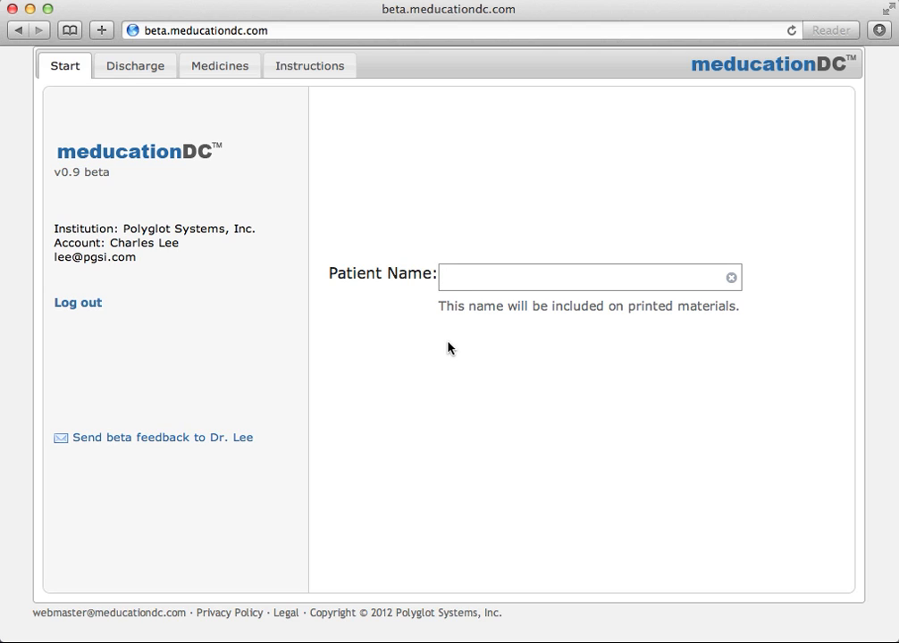
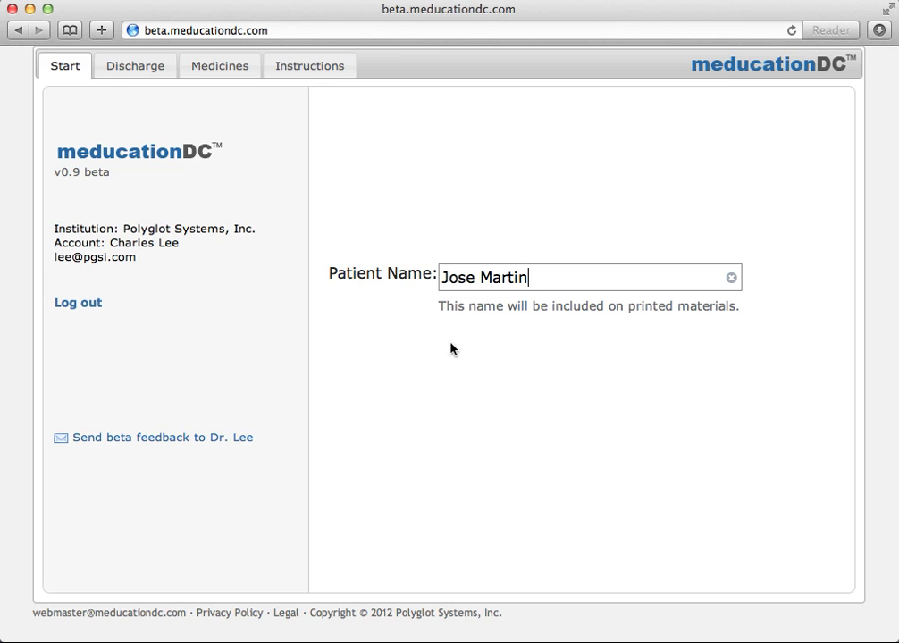
left_click(150, 65)
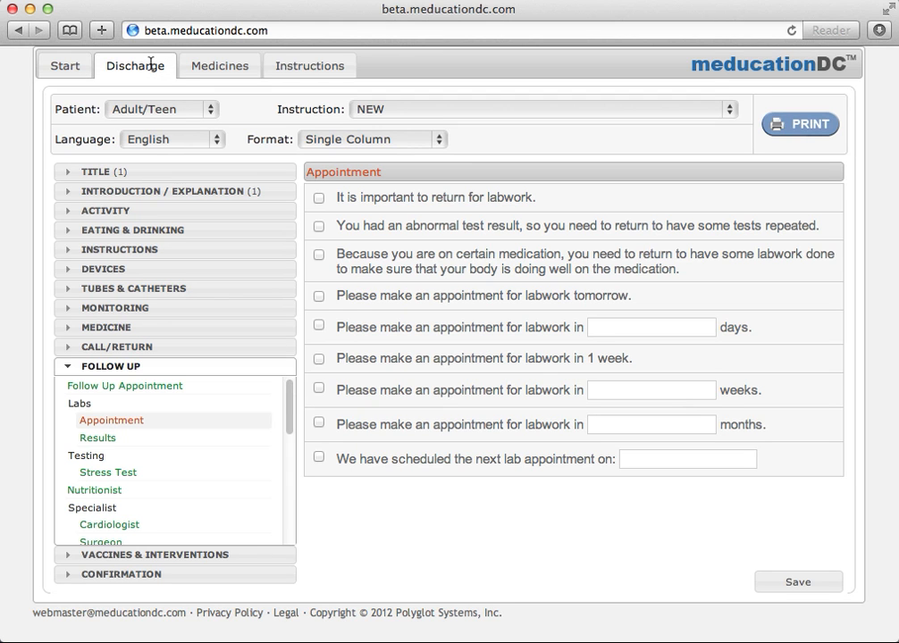
Keep the patient as Adult/Teen and select the Congestive Heart Failure instruction.
left_click(190, 110)
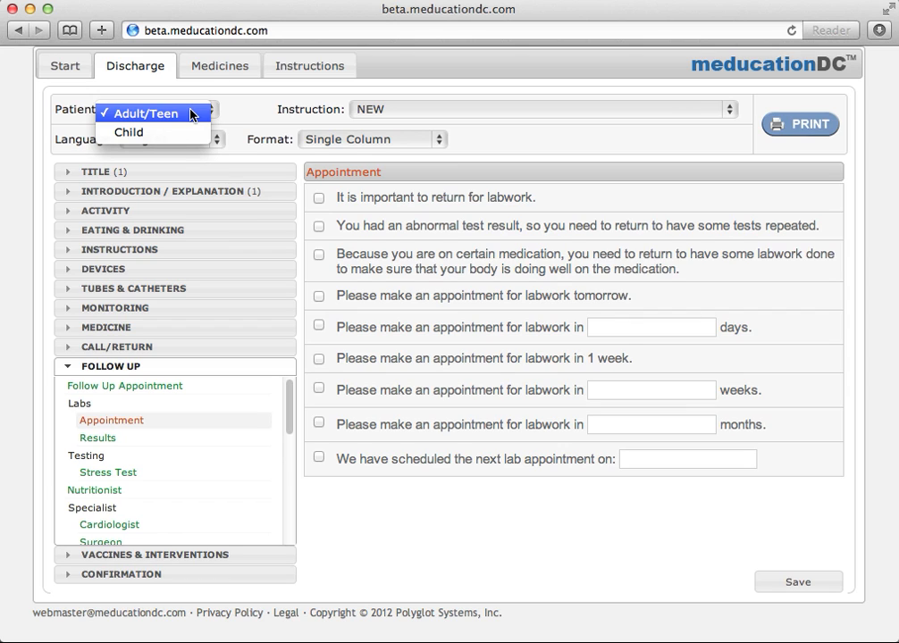
left_click(254, 112)
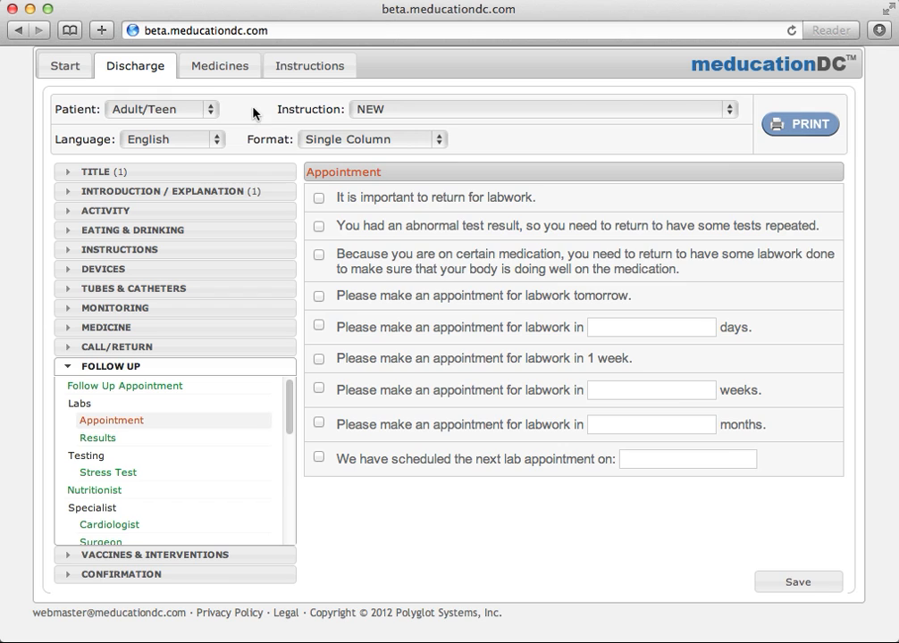
left_click(402, 113)
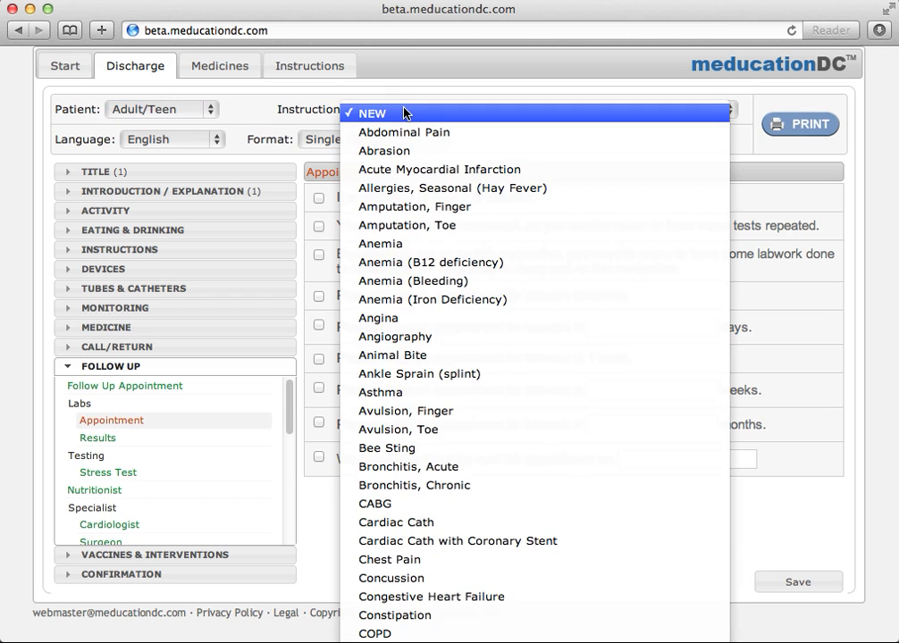
left_click(452, 597)
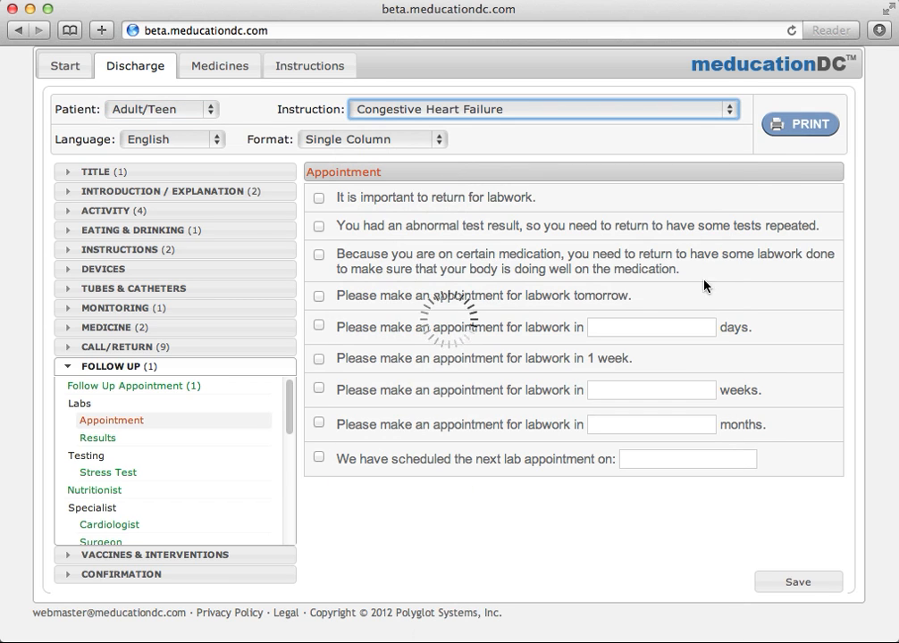
left_click(802, 127)
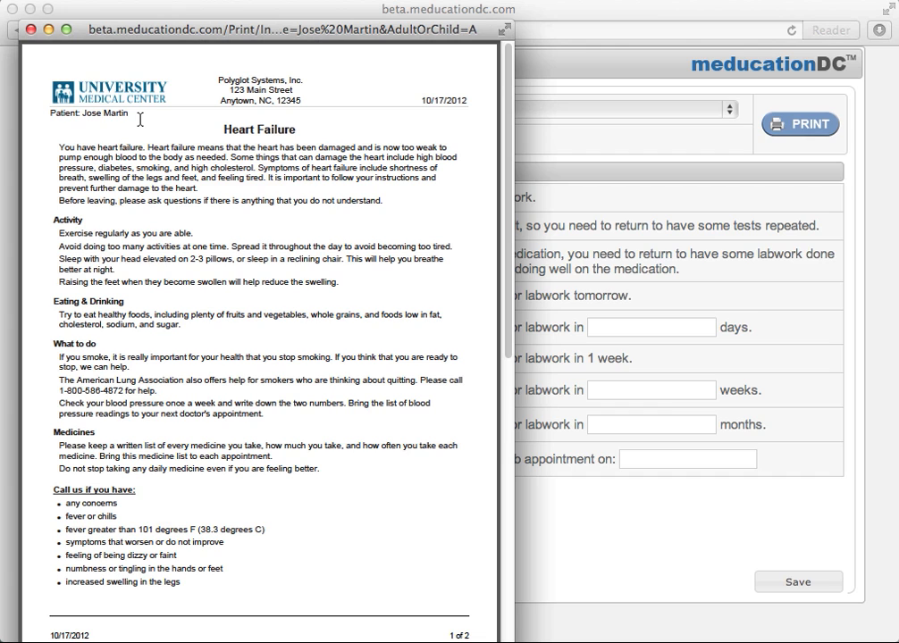
left_click(30, 29)
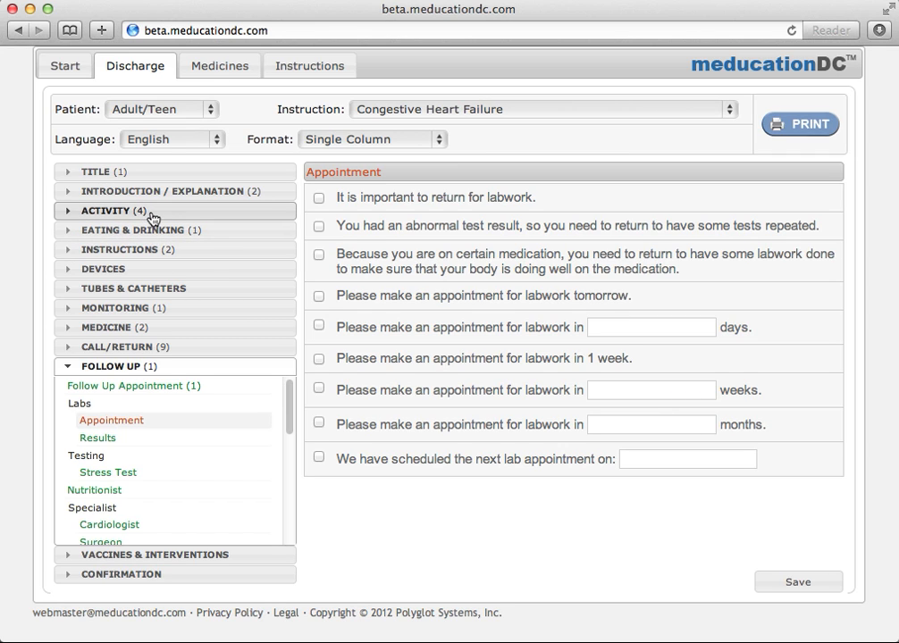
Expand Activity and look through the Exercise, Position (Sleep) and Feet instructions.
left_click(67, 214)
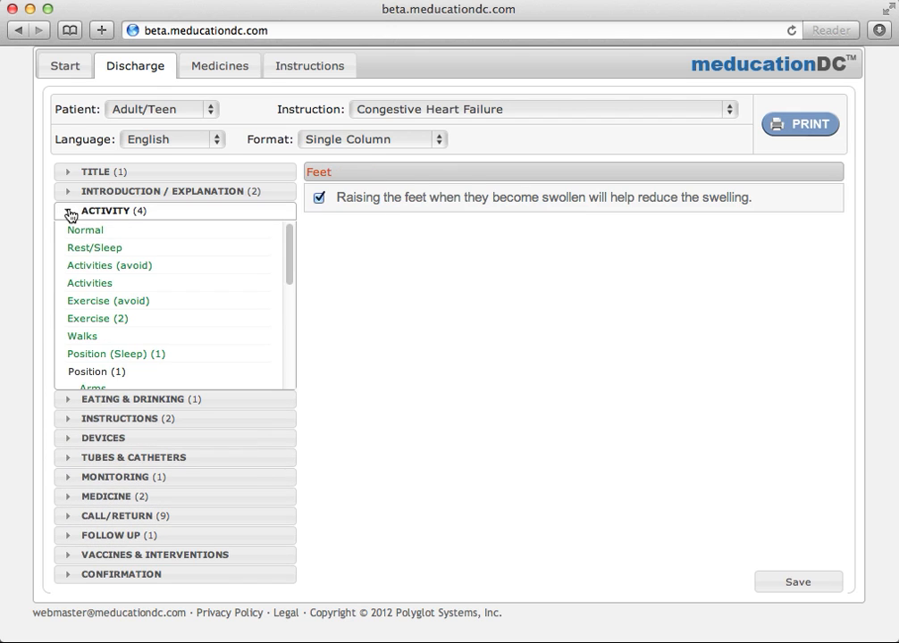
left_click(116, 353)
left_click(118, 321)
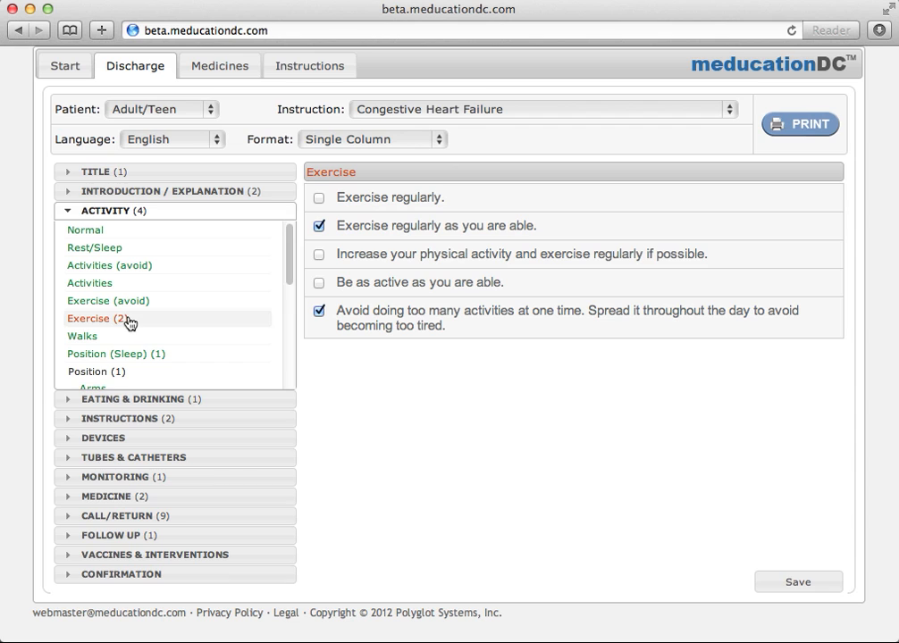
left_click(134, 356)
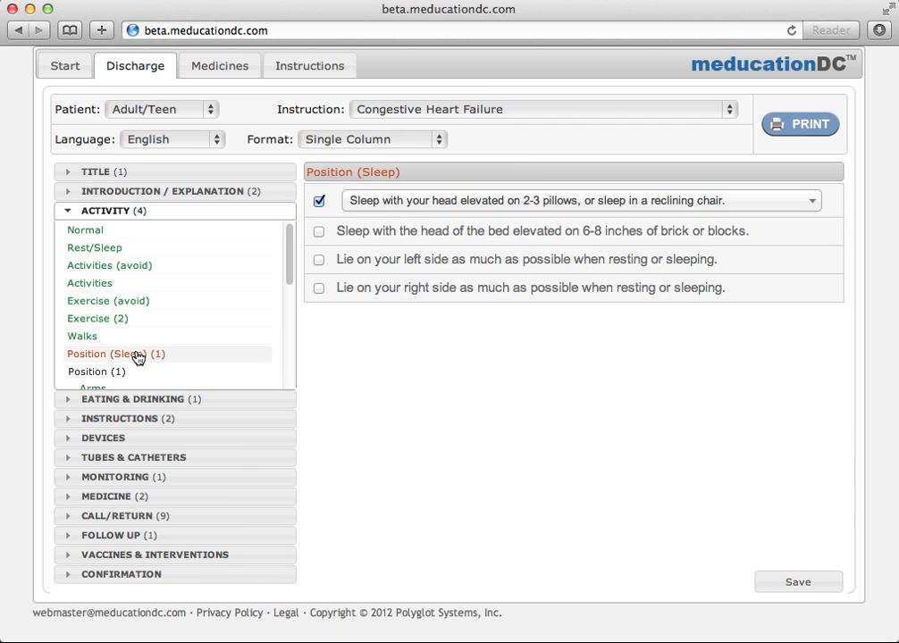
scroll(140, 358, "down", 3)
left_click(119, 355)
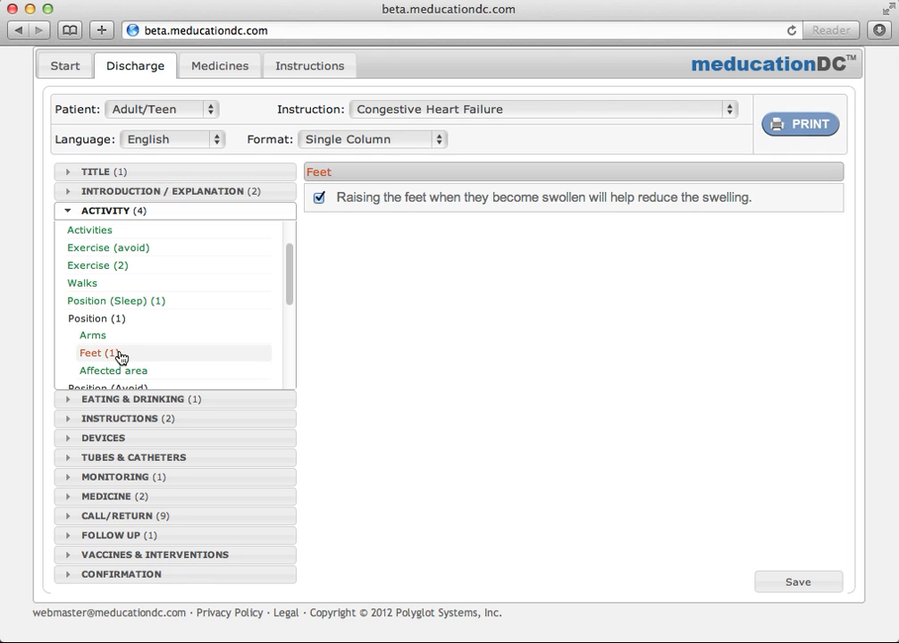
Check the Walks items for 10-minute walks three times daily and slowly increasing walking, then preview the handout.
left_click(110, 285)
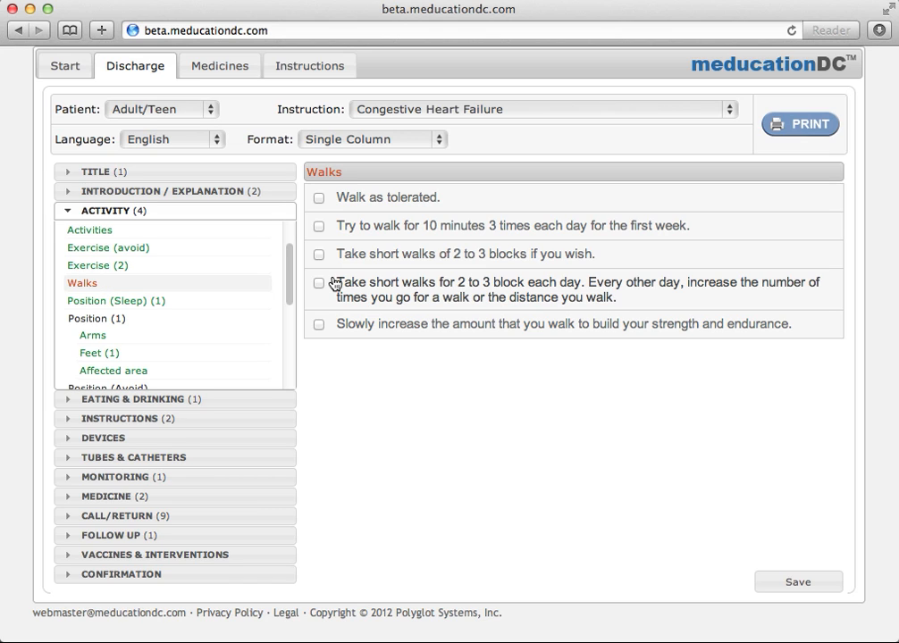
left_click(319, 227)
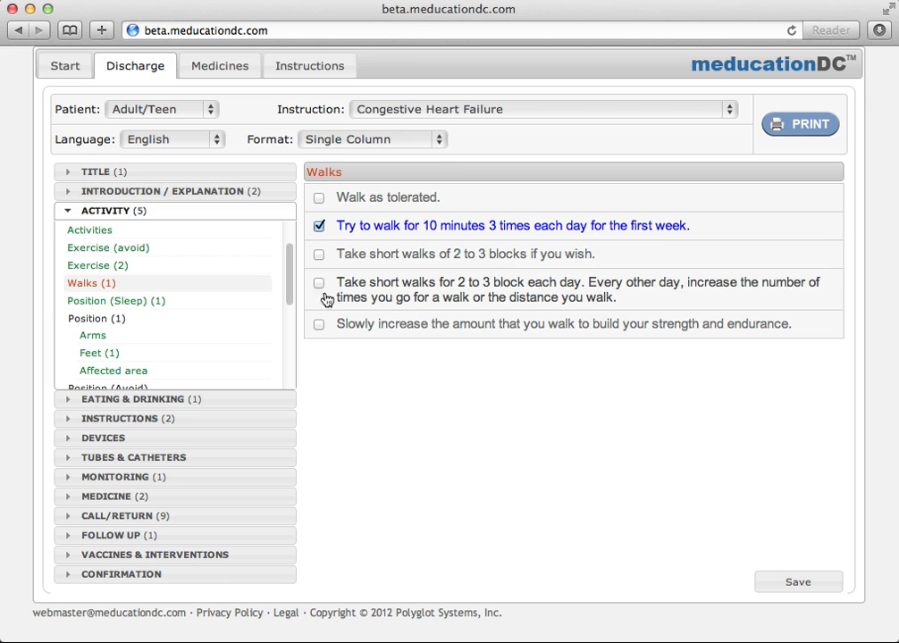
left_click(319, 325)
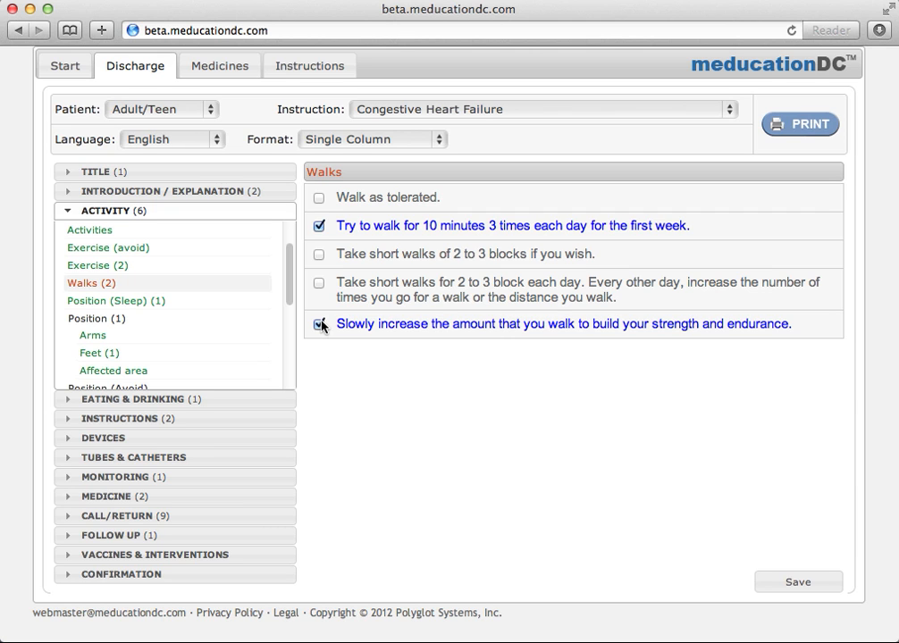
left_click(792, 126)
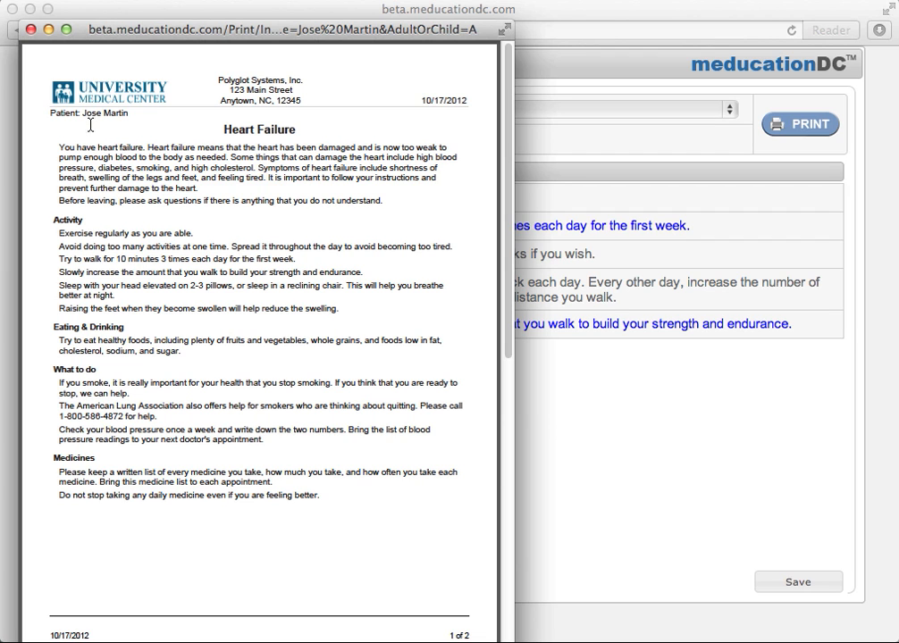
left_click(30, 30)
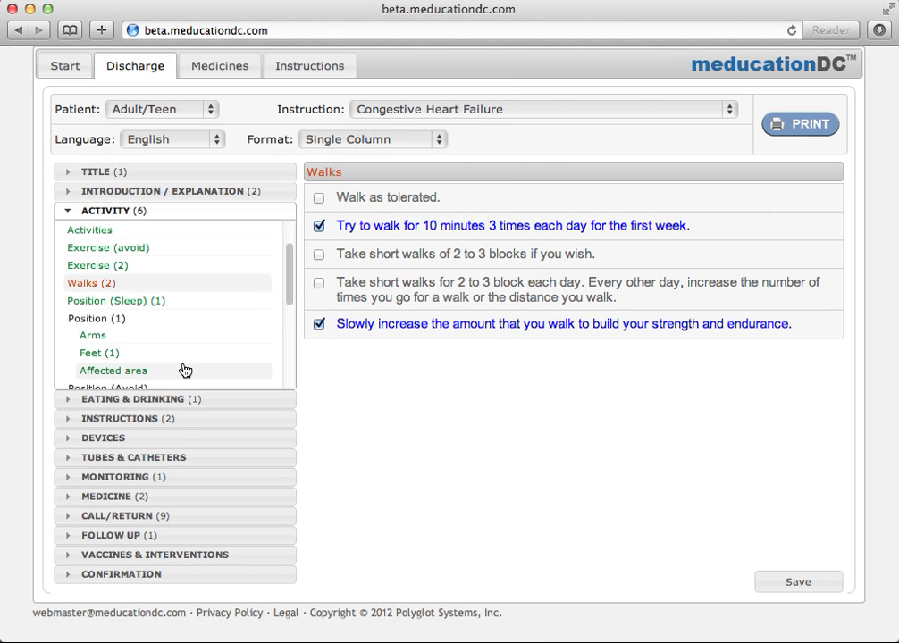
Under Follow Up Appointment, set the follow-up visit to 2 weeks.
left_click(167, 537)
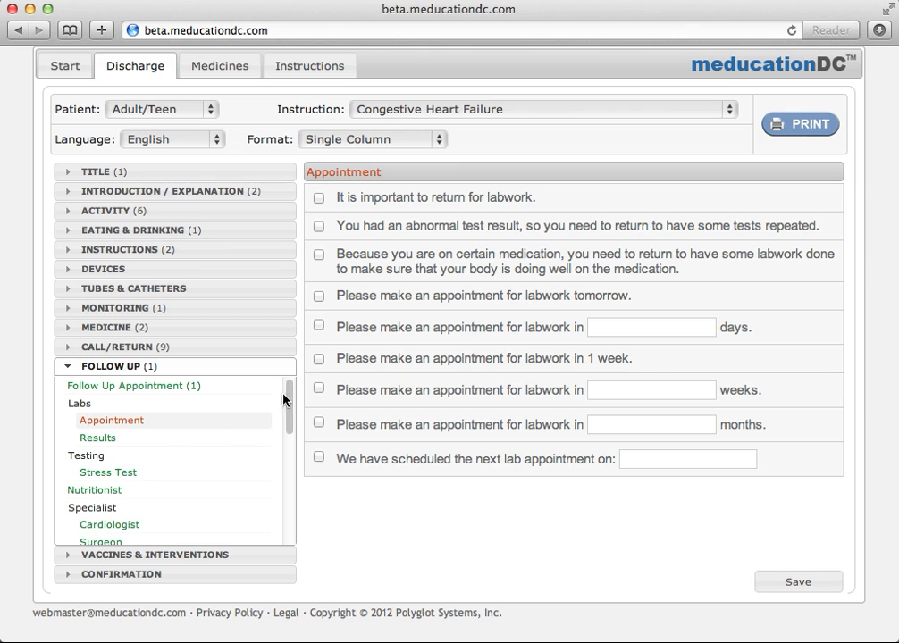
left_click(211, 389)
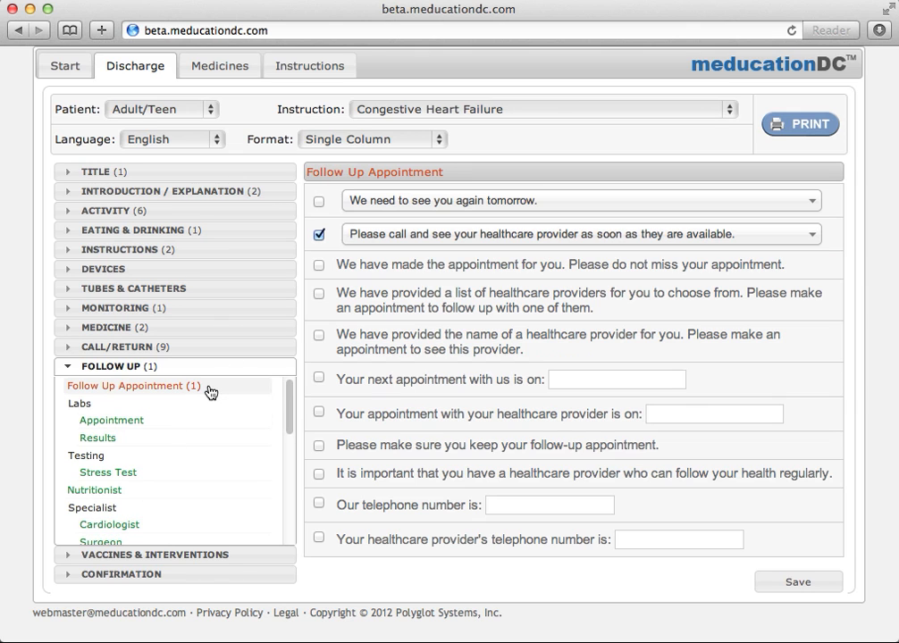
left_click(437, 204)
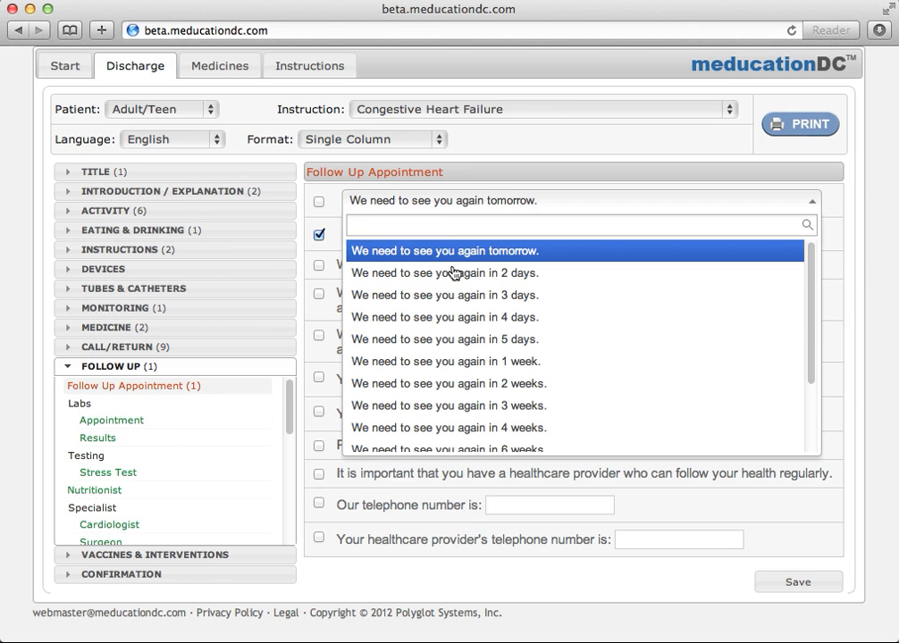
left_click(522, 385)
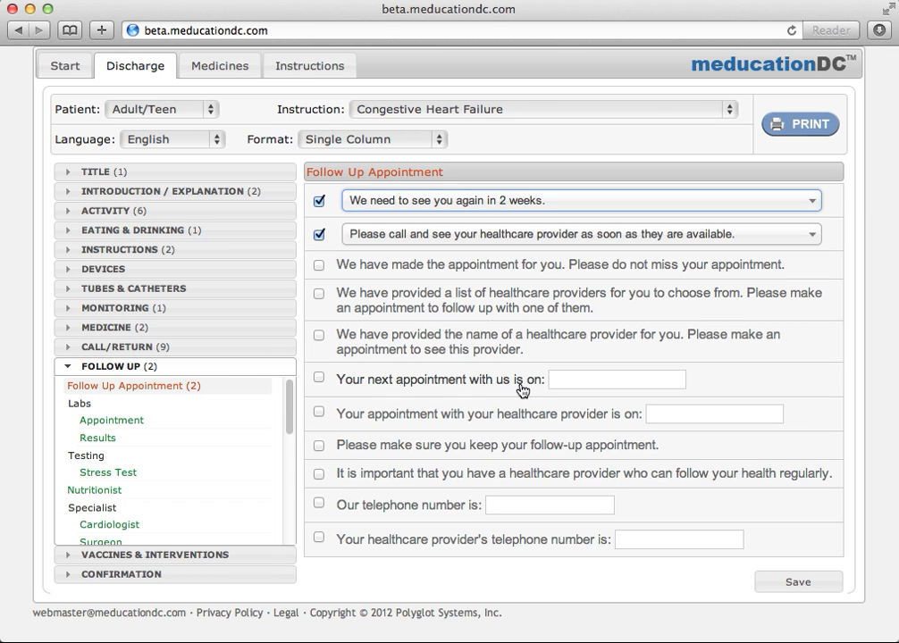
Set the next appointment to 10/31/2012 at 02:20 pm and enter the clinic's telephone number.
left_click(570, 380)
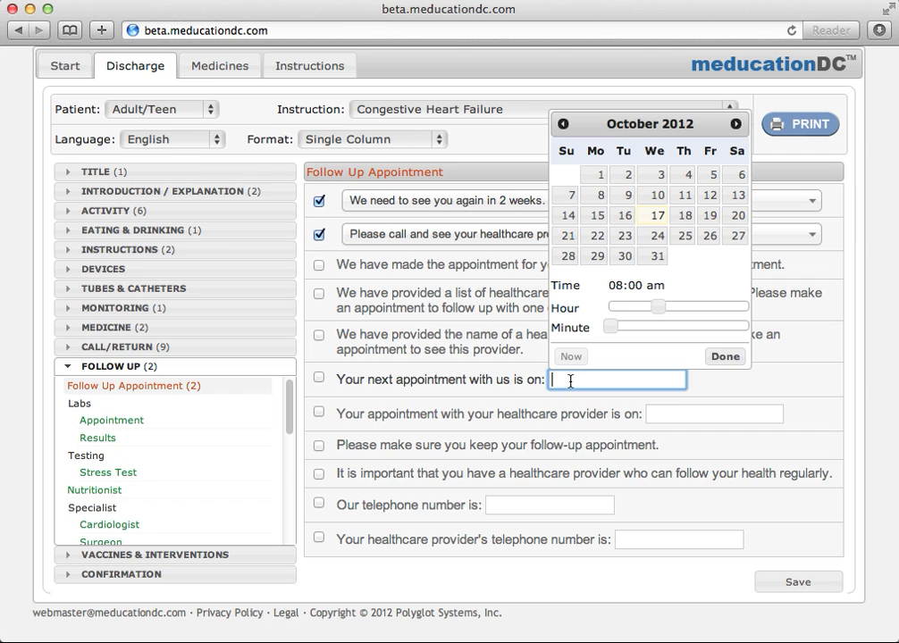
left_click(656, 257)
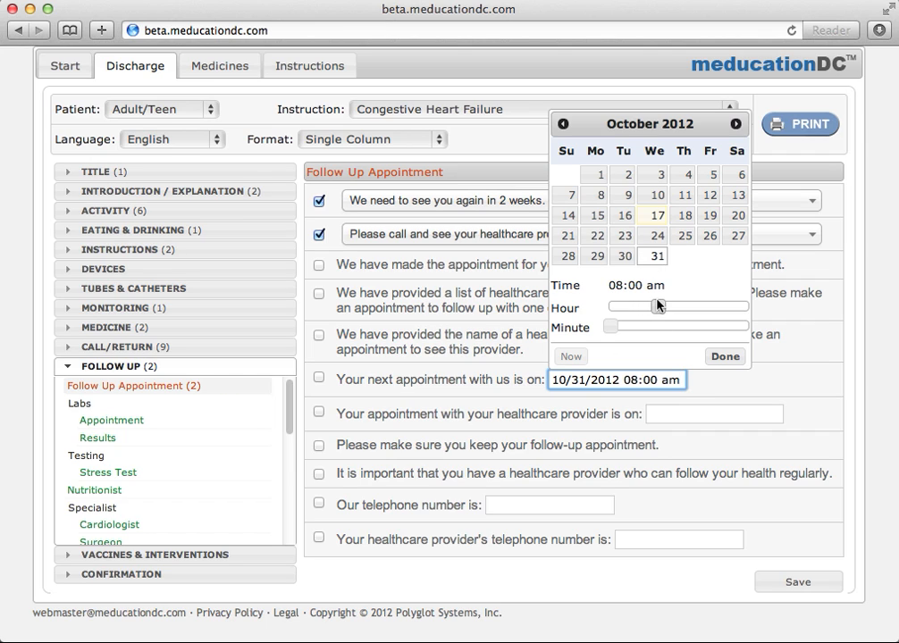
left_click_drag(657, 305, 696, 307)
left_click_drag(616, 328, 661, 329)
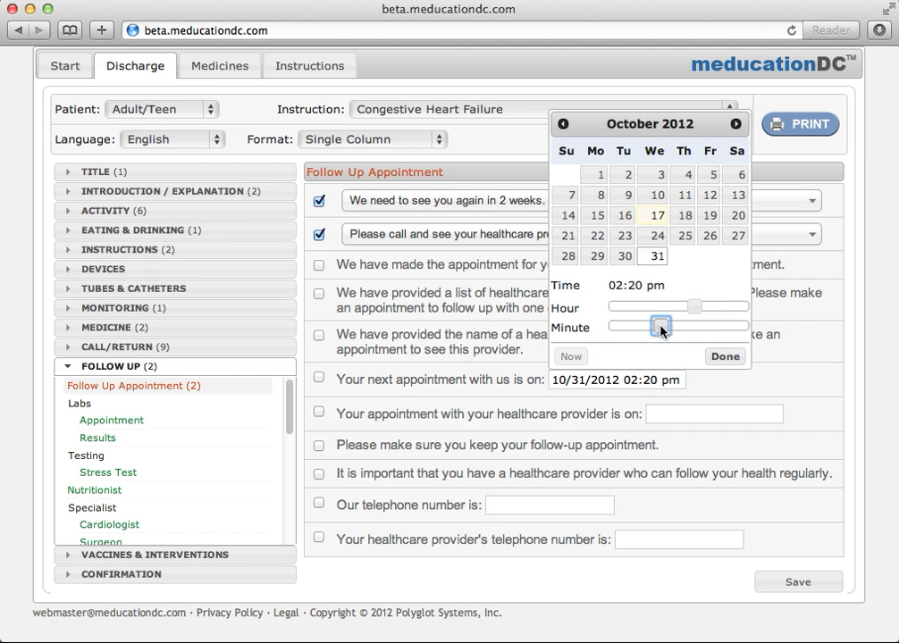
left_click(726, 358)
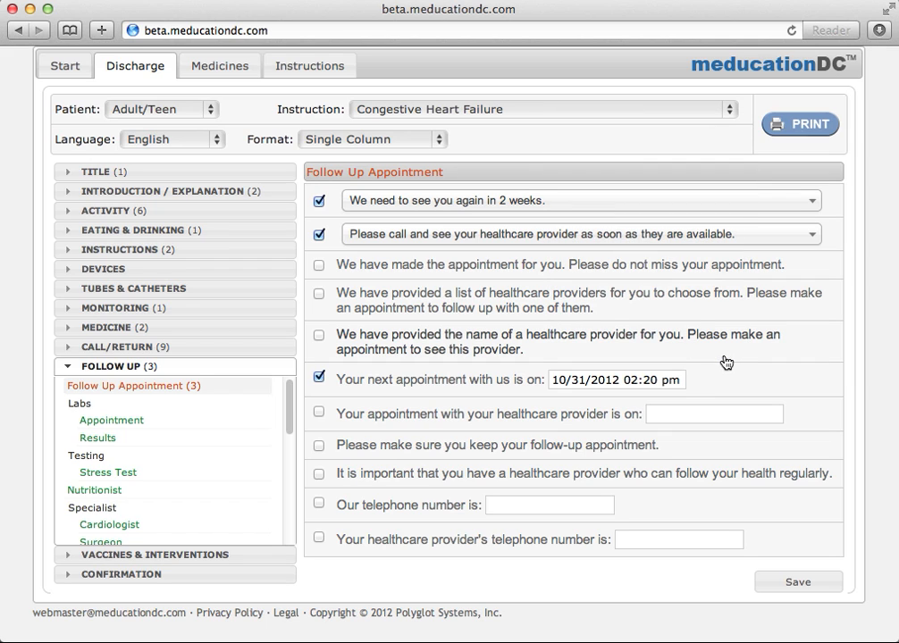
left_click(505, 506)
type("5")
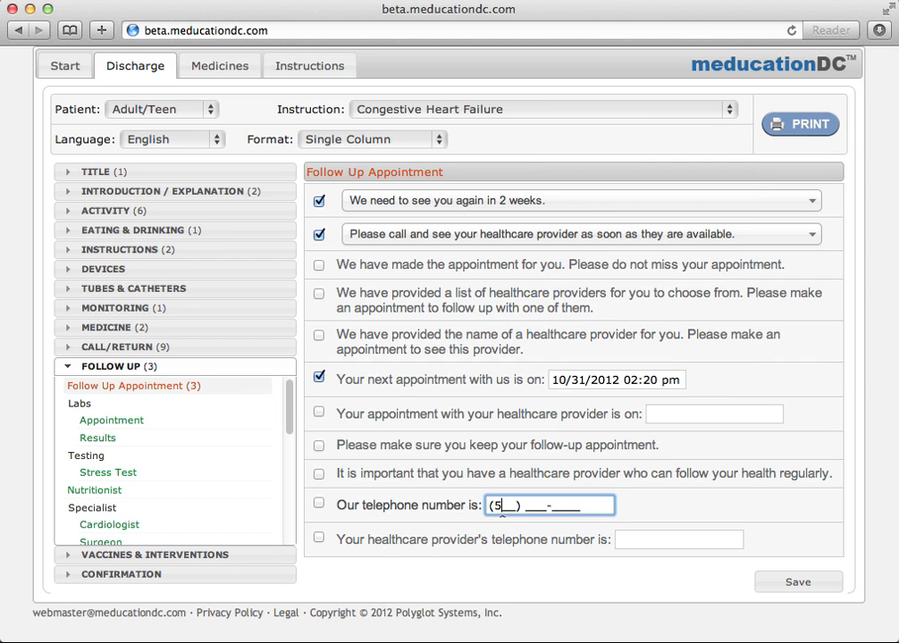
type("55) 555-555")
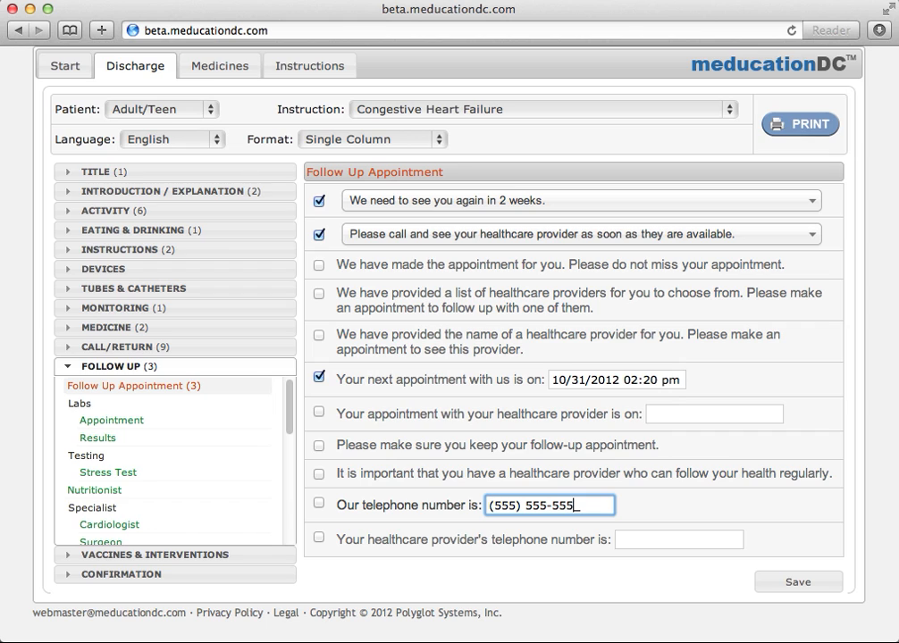
type("5")
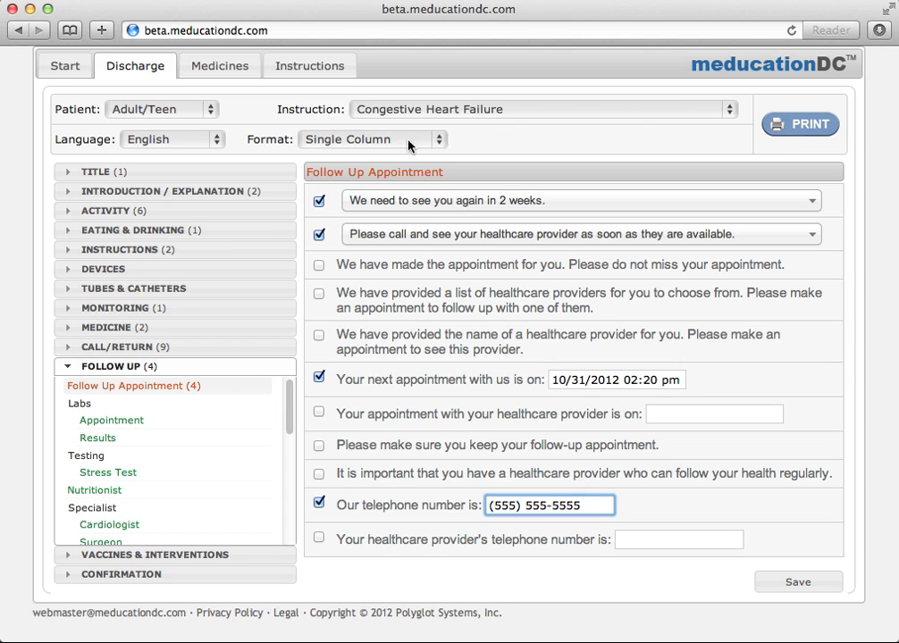
Switch the handout language to Chinese, Simplified and preview it.
left_click(211, 141)
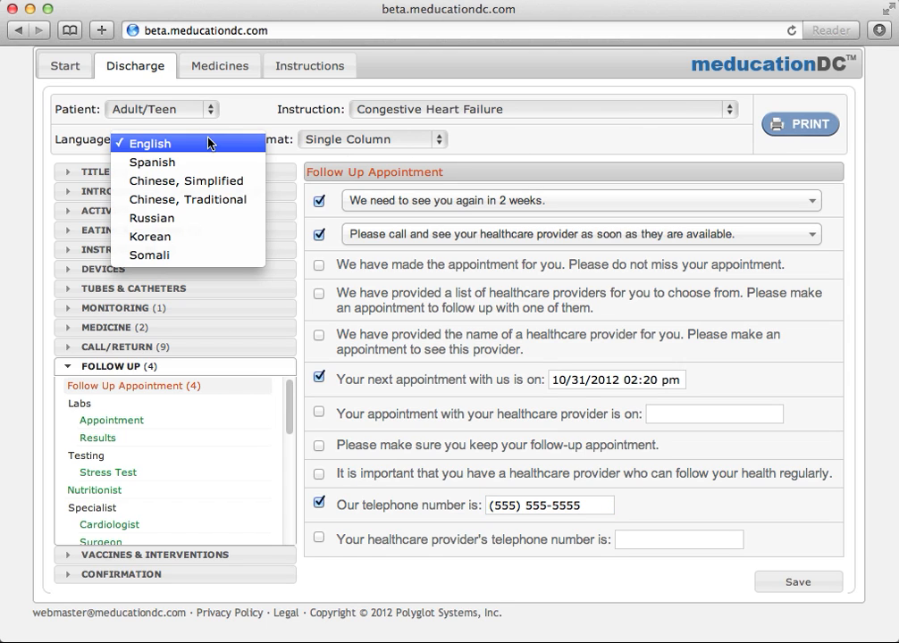
left_click(212, 182)
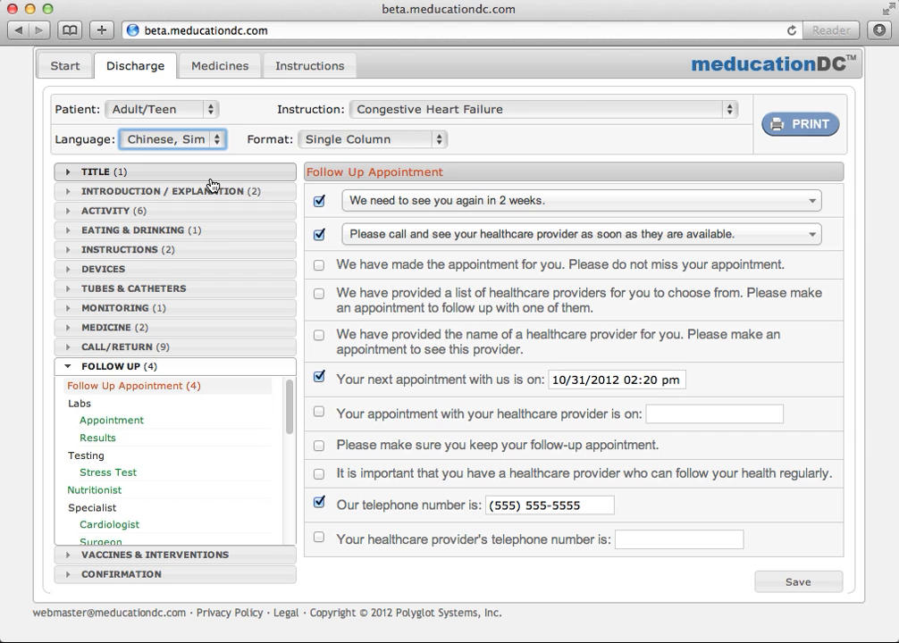
left_click(786, 132)
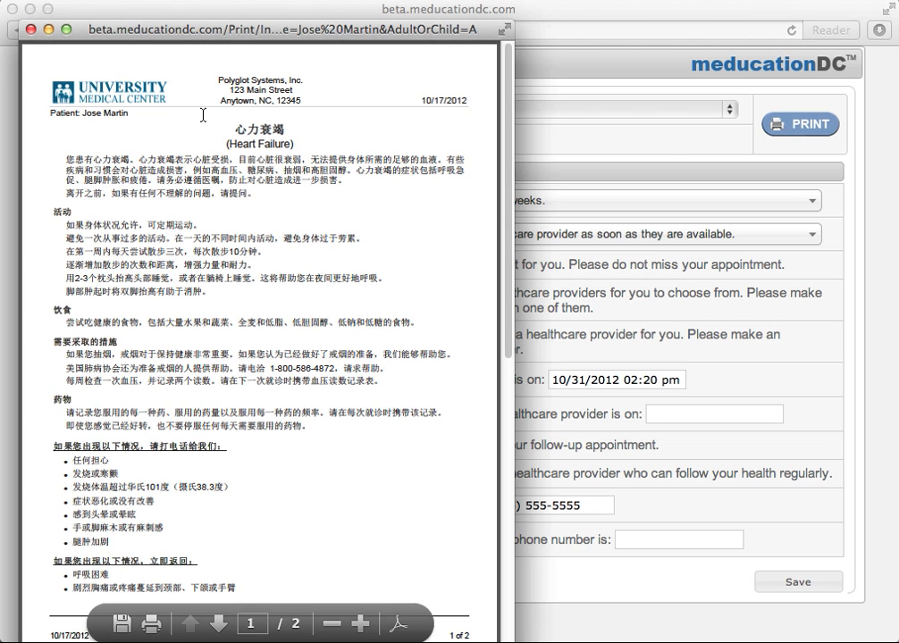
left_click(30, 28)
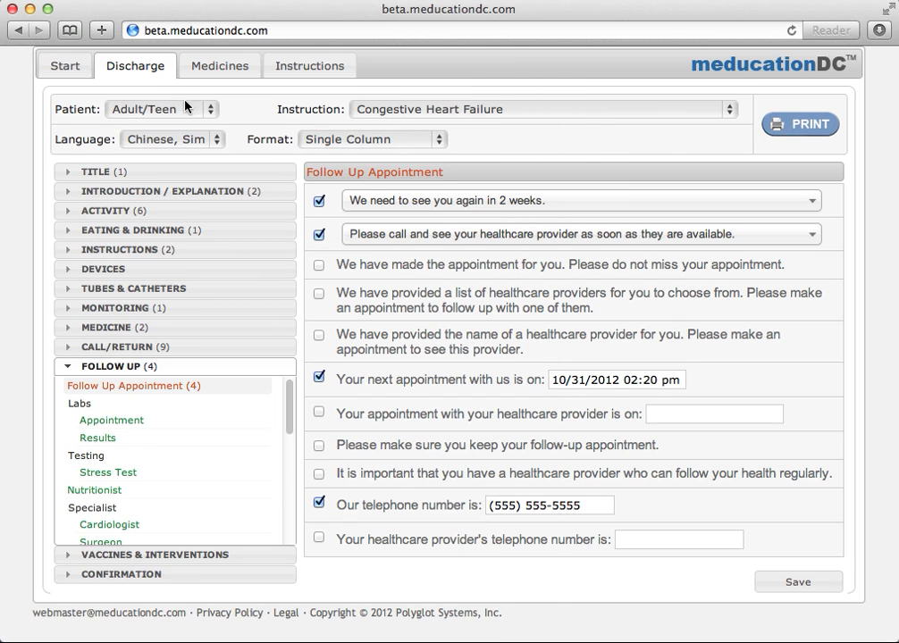
Change the handout format to Dual Column and preview it again.
left_click(351, 139)
left_click(348, 162)
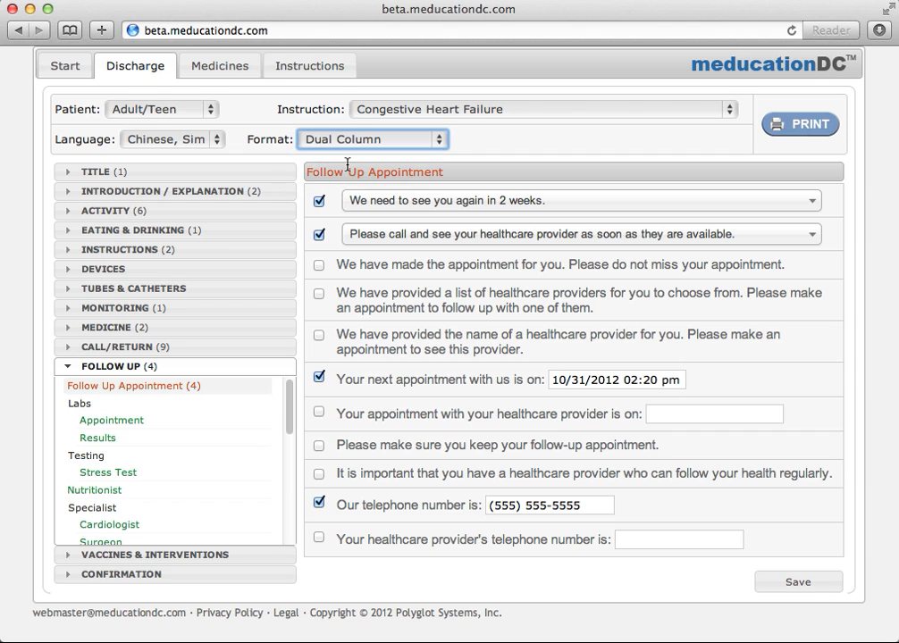
left_click(804, 127)
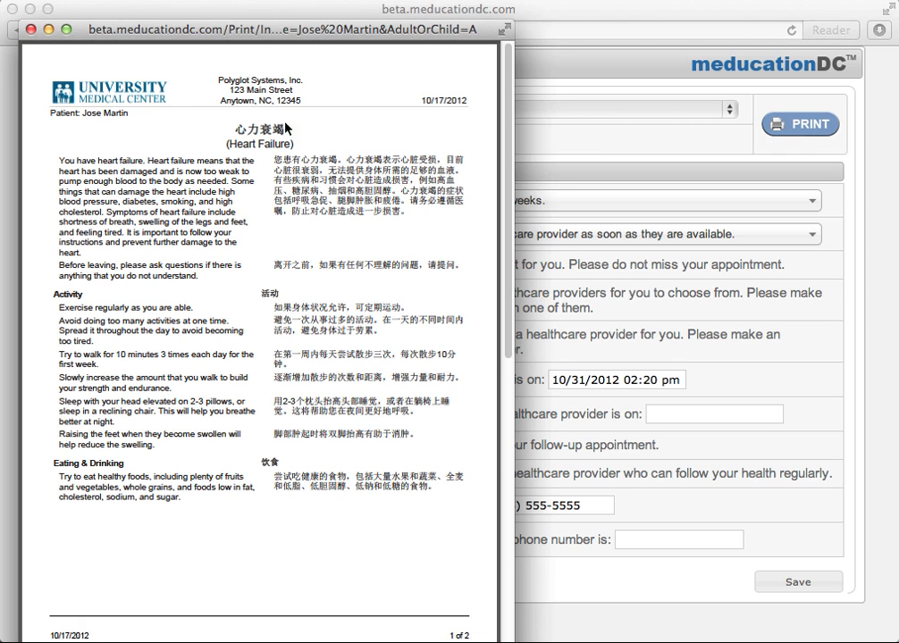
left_click(30, 28)
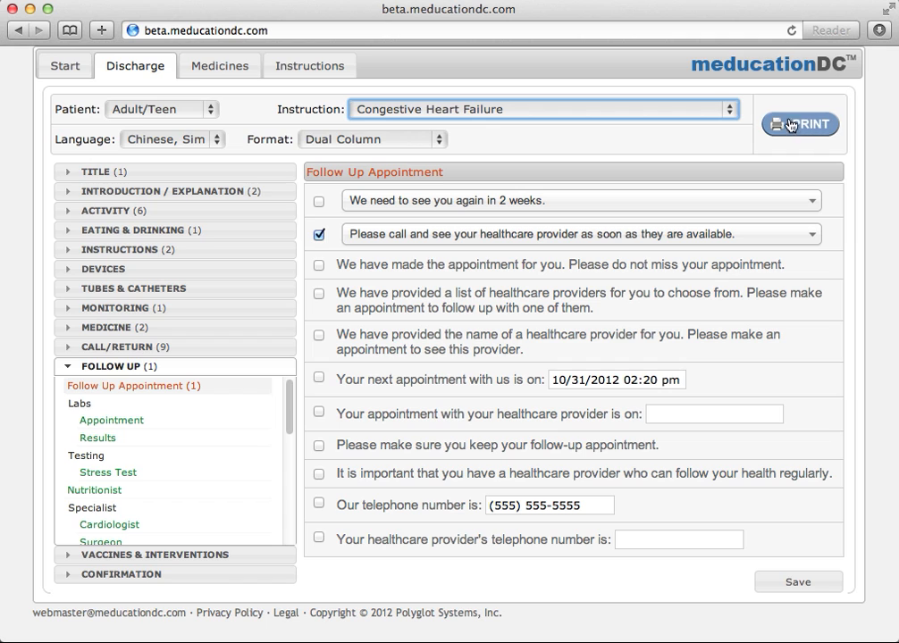
left_click(727, 112)
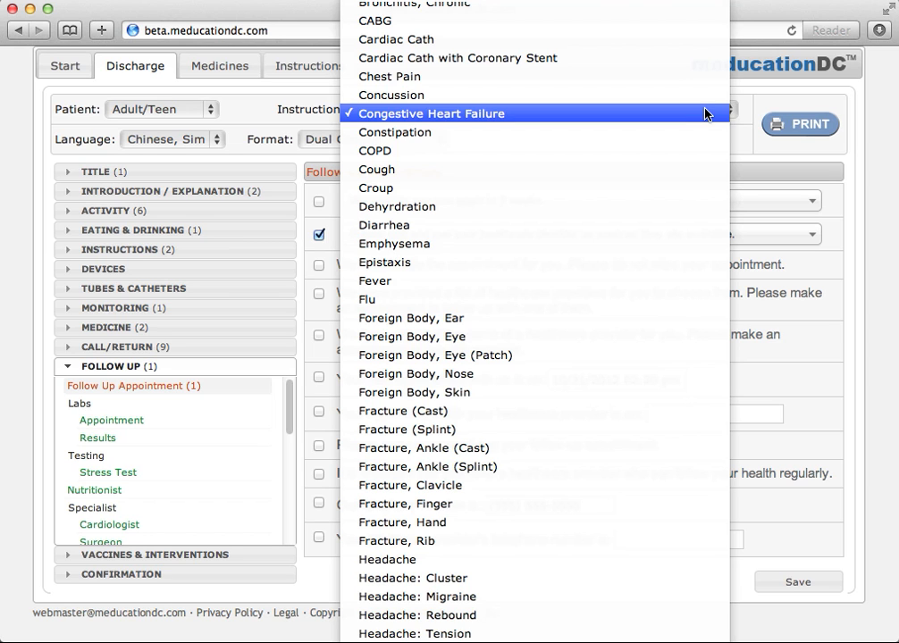
Go to the Instructions library page and switch the audience to Child, then back to Adult / Teens.
left_click(324, 69)
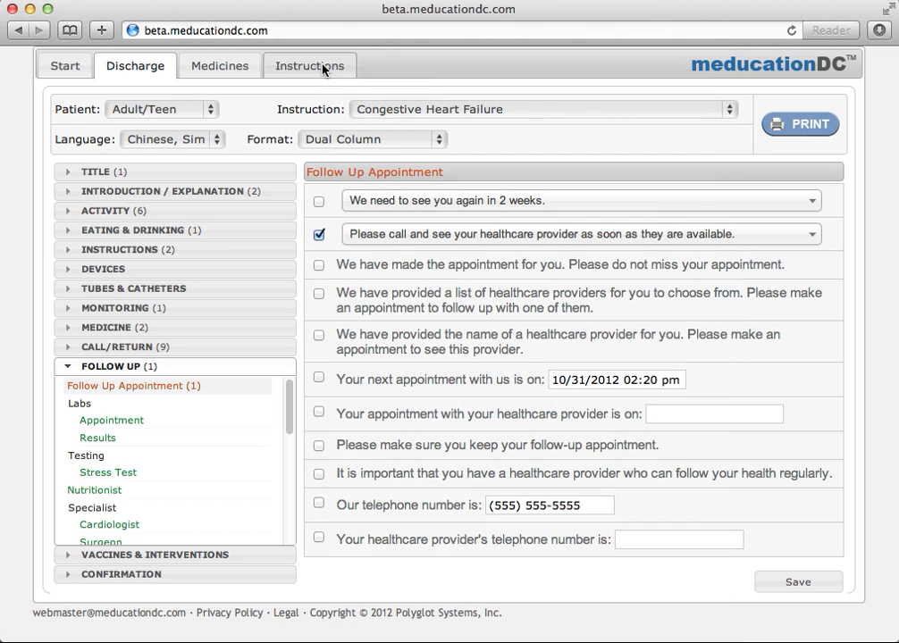
left_click(322, 66)
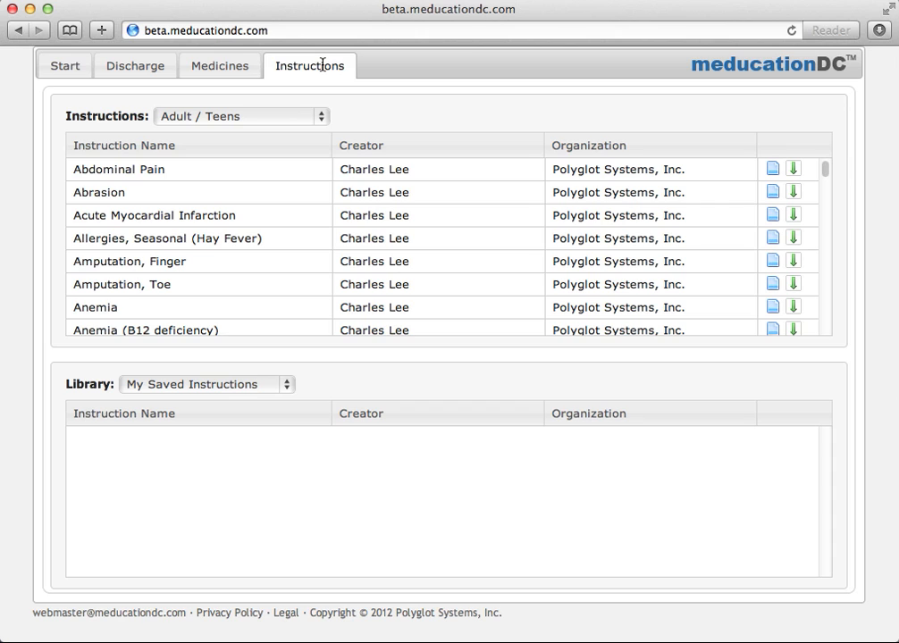
left_click(319, 119)
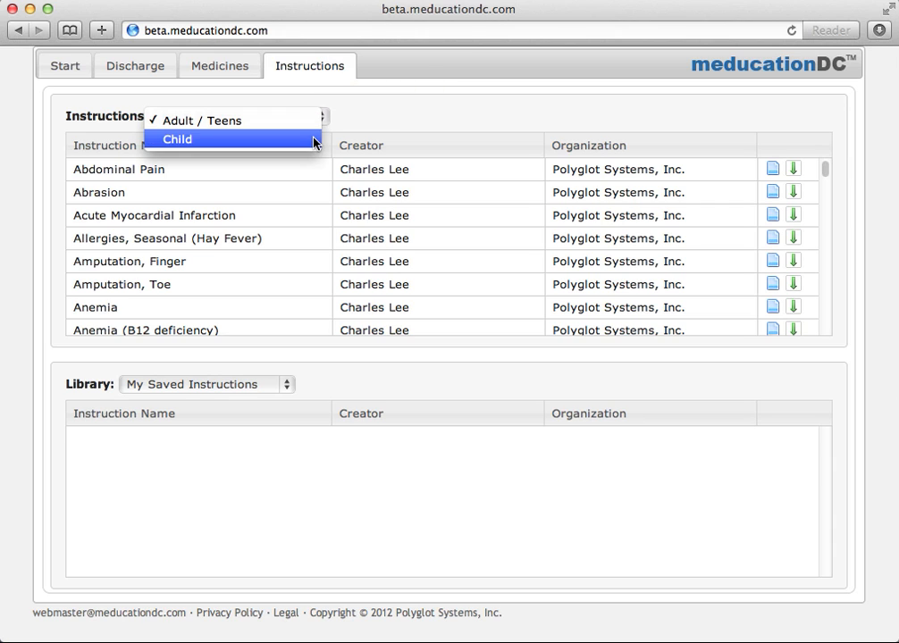
left_click(314, 138)
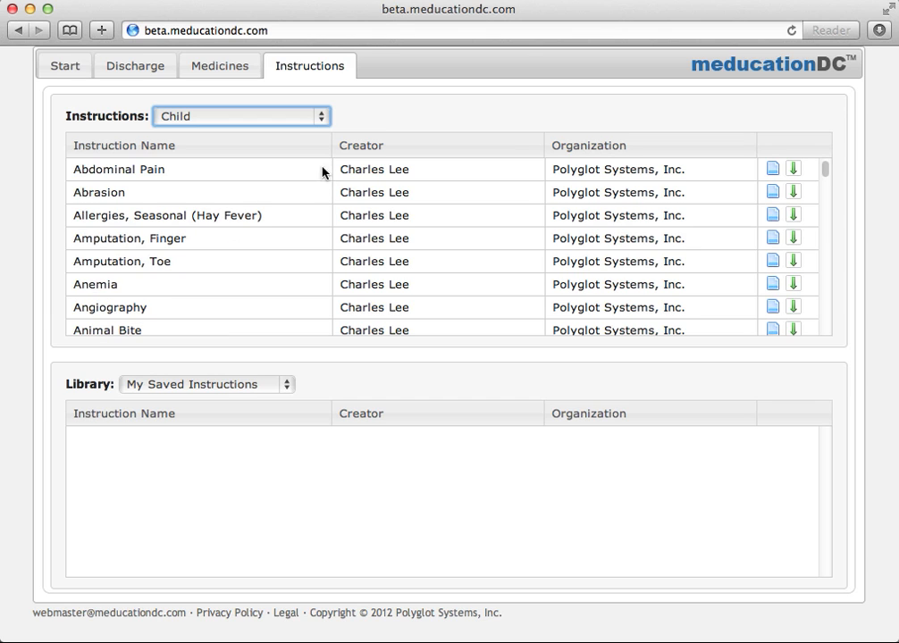
left_click(320, 119)
left_click(316, 104)
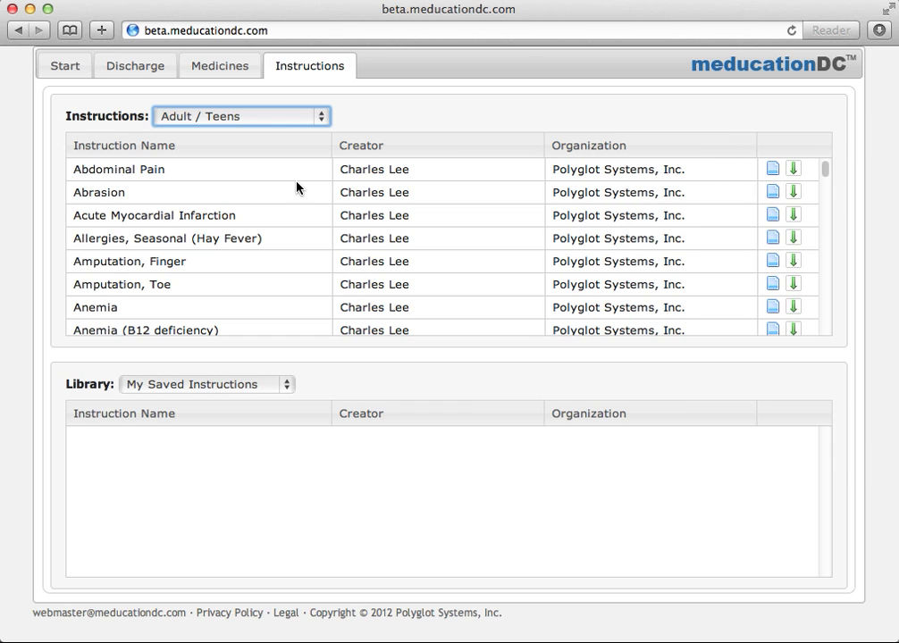
Move Abrasion into the library, then move it back to the Adult / Teens list.
left_click(793, 193)
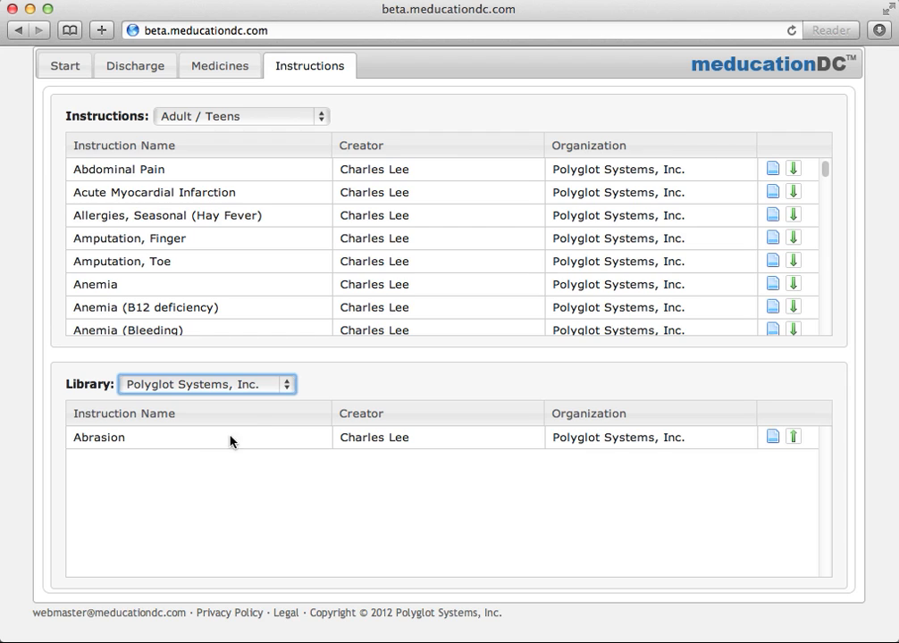
left_click(794, 439)
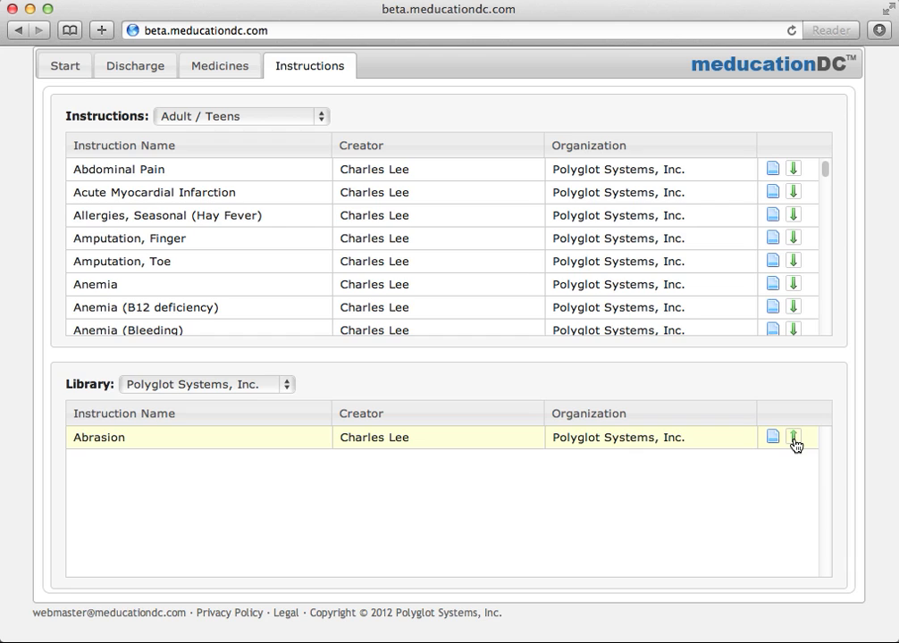
left_click(794, 440)
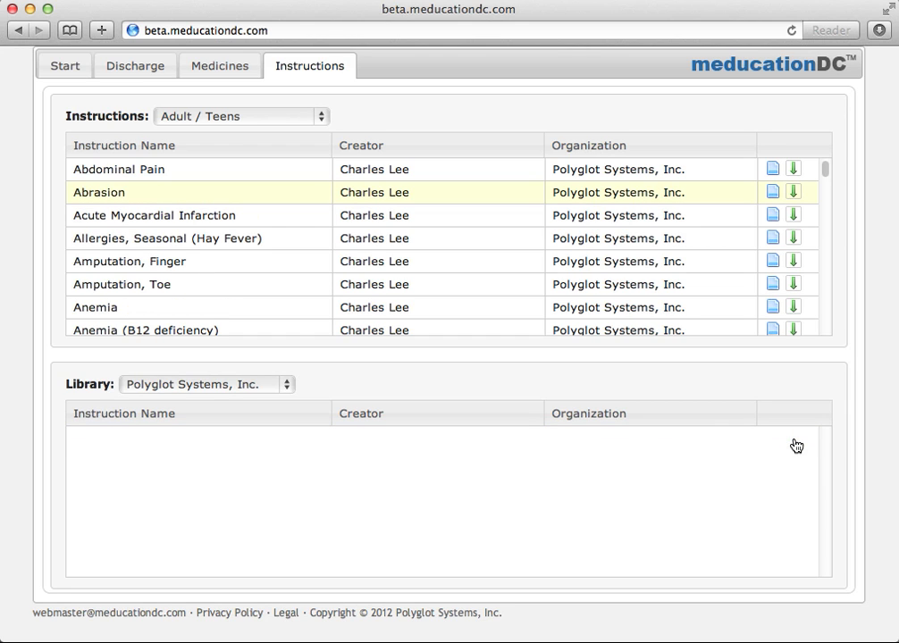
Keep the Polyglot Systems, Inc. library selected and return to the Discharge page.
left_click(288, 386)
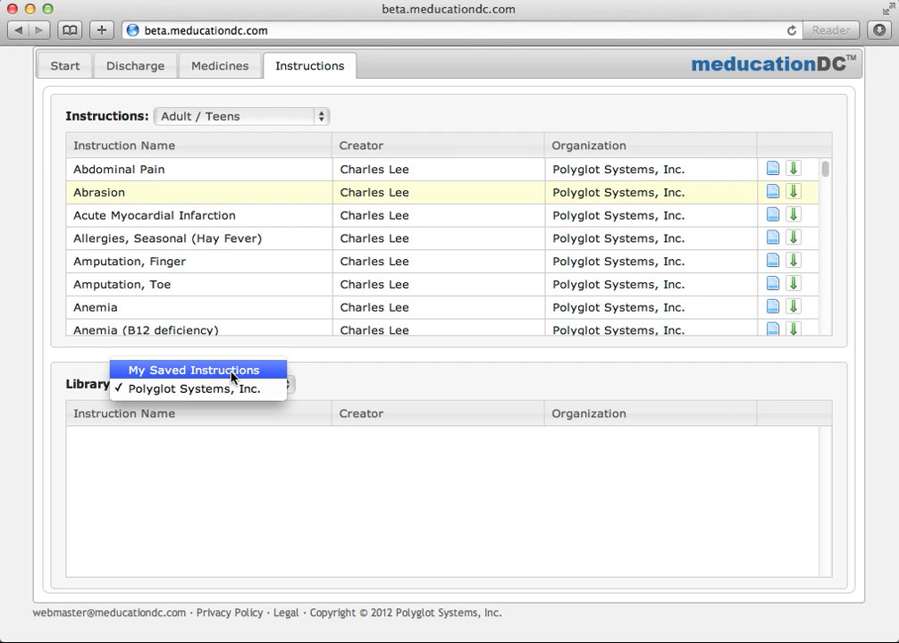
left_click(138, 69)
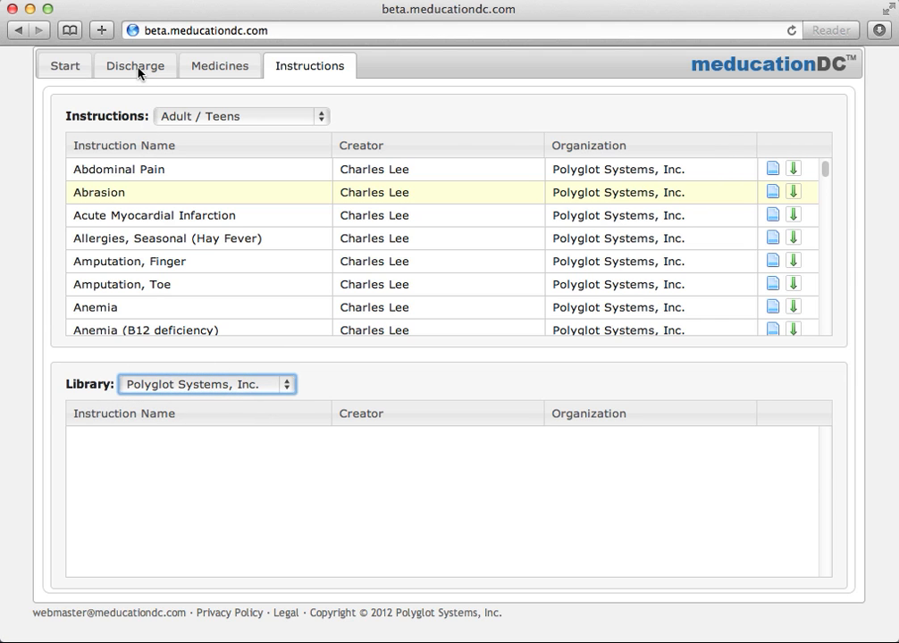
left_click(139, 69)
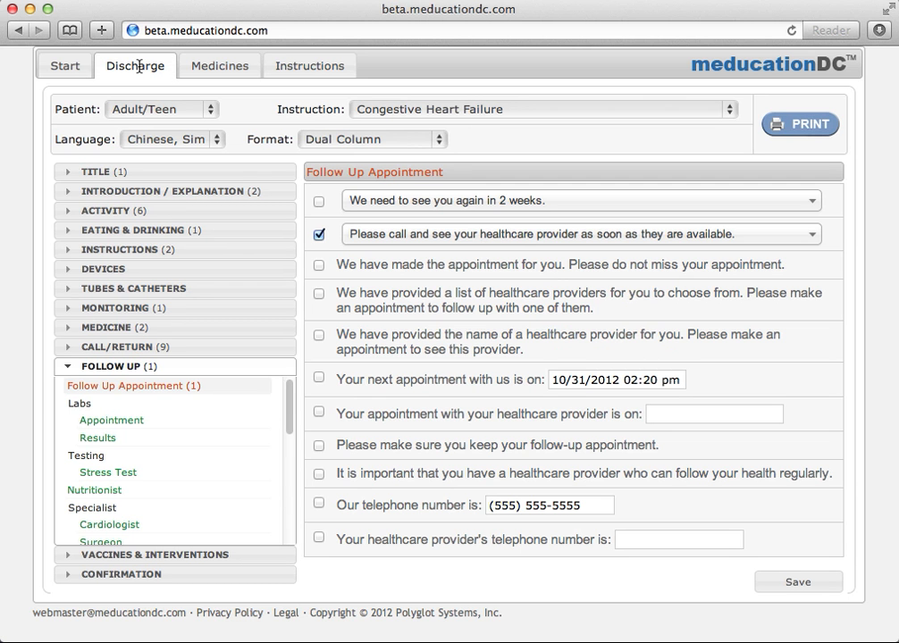
Start a NEW instruction with the rest-as-much-as-possible and increase-physical-activity items checked.
left_click(406, 113)
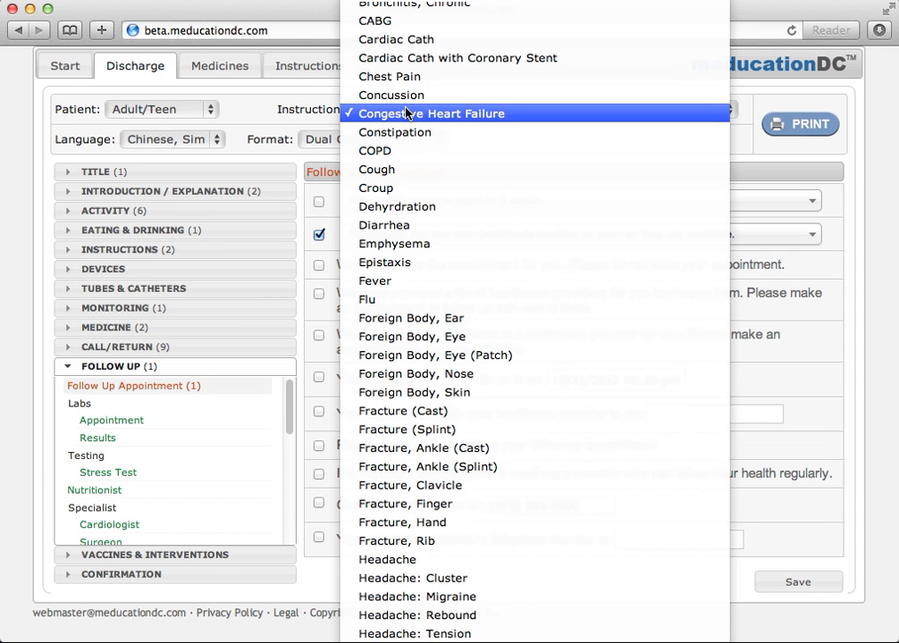
mouse_move(409, 3)
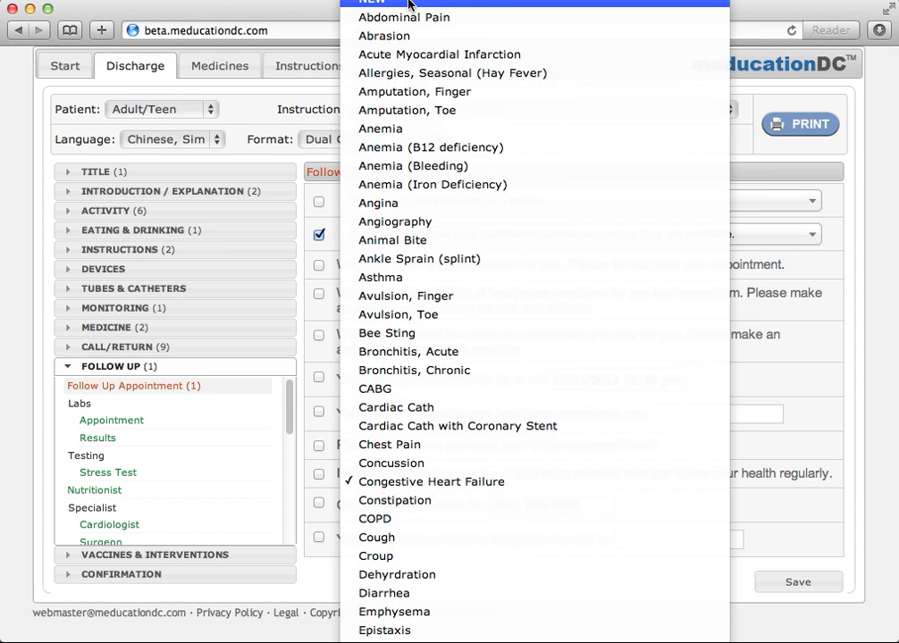
left_click(409, 3)
left_click(77, 212)
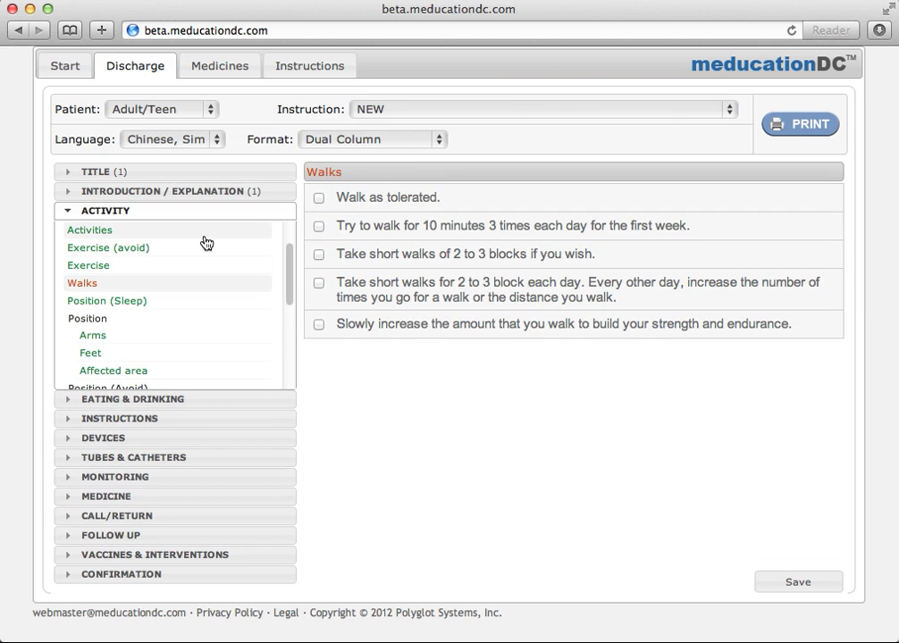
scroll(205, 243, "up", 2)
left_click(165, 248)
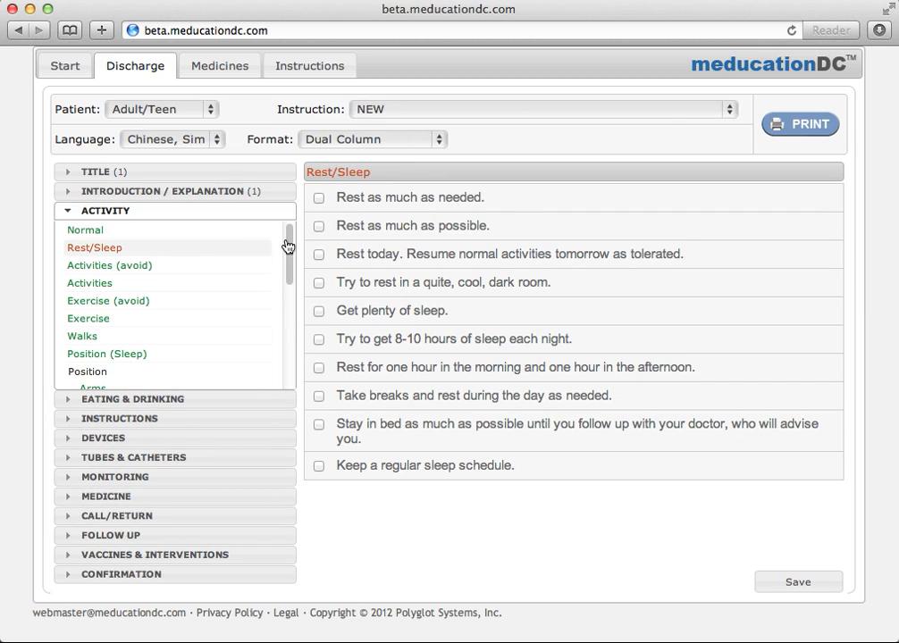
left_click(319, 226)
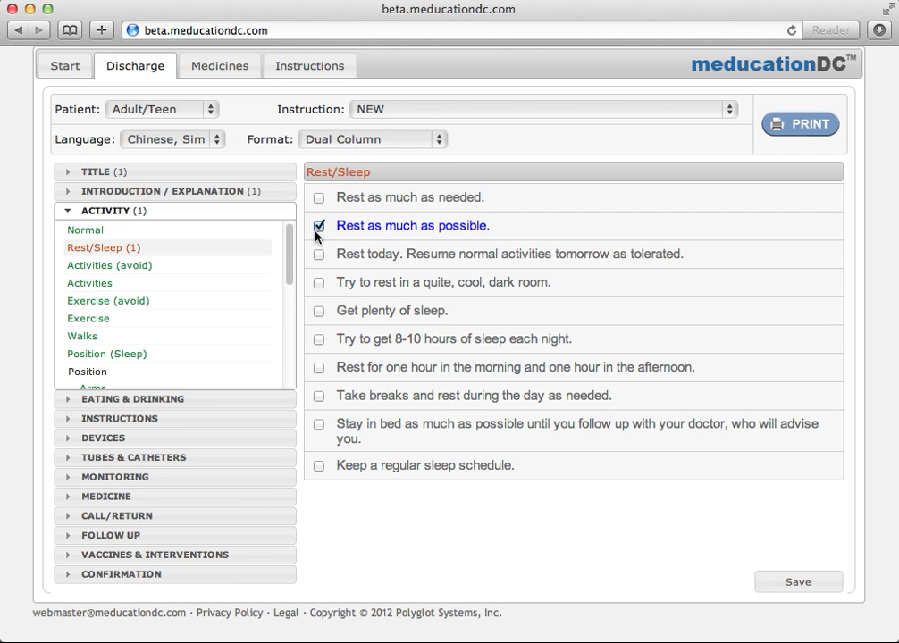
left_click(186, 320)
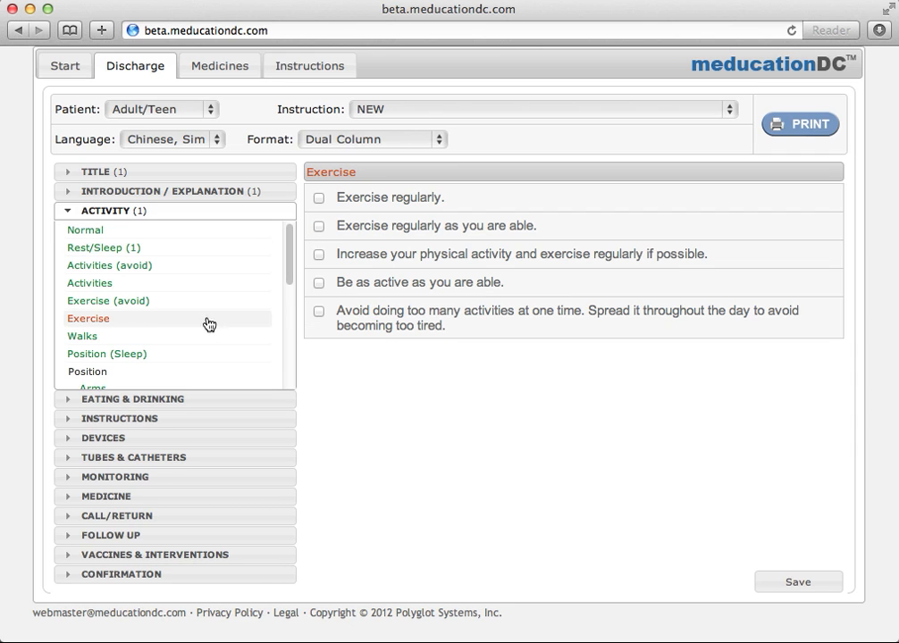
left_click(319, 256)
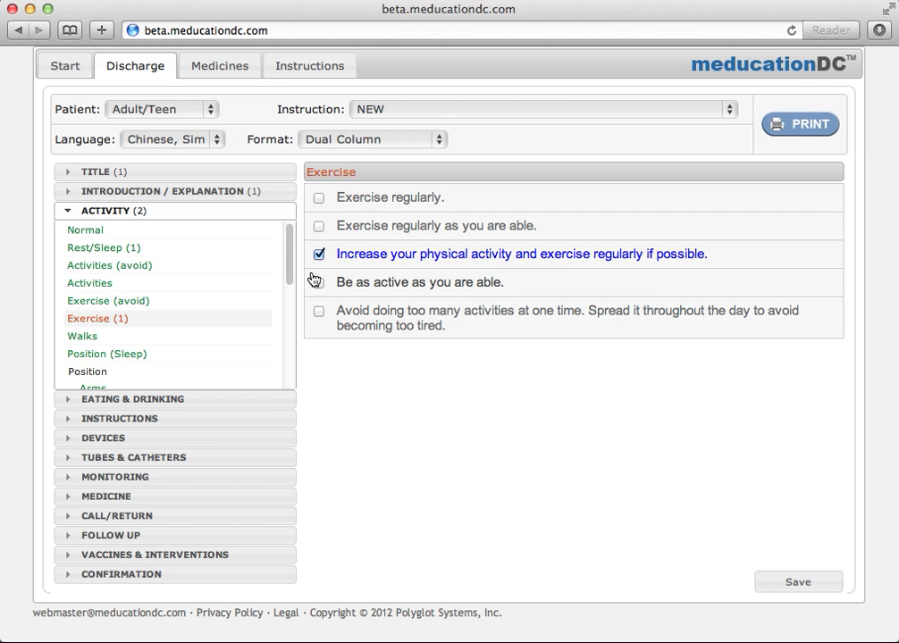
Under Eating & Drinking, check the heart healthy diet and lower salt items.
left_click(202, 401)
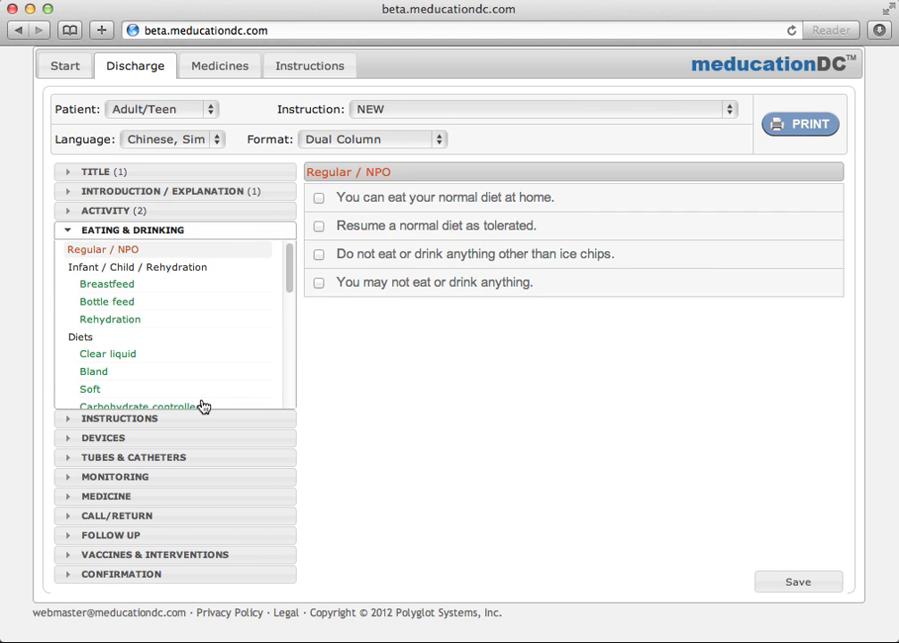
scroll(205, 398, "down", 4)
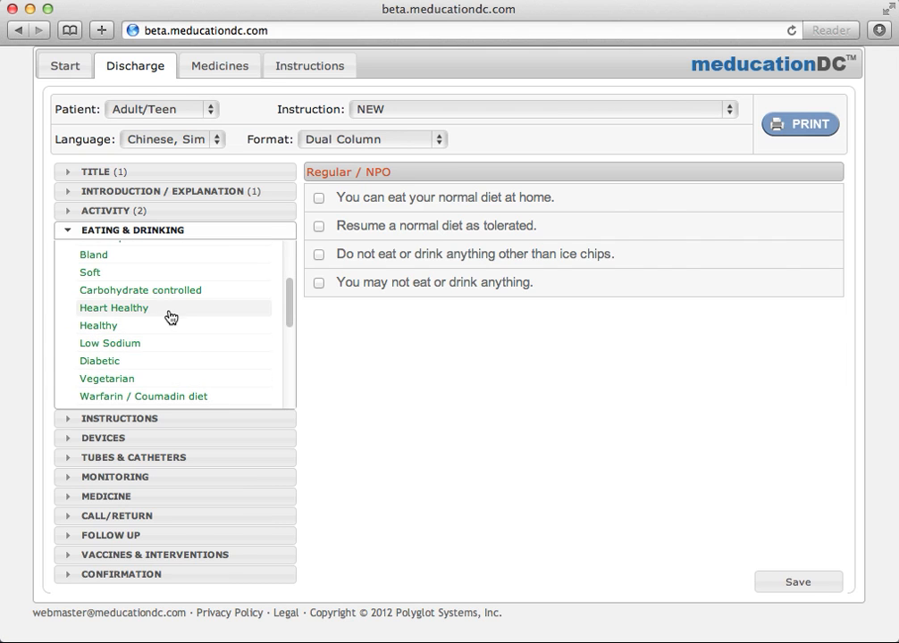
left_click(170, 313)
left_click(319, 198)
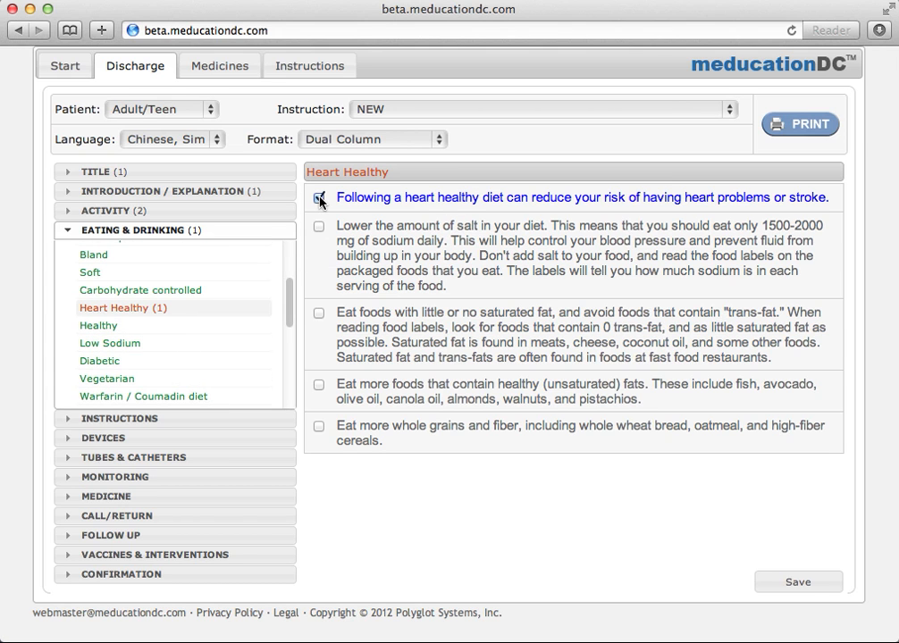
left_click(319, 228)
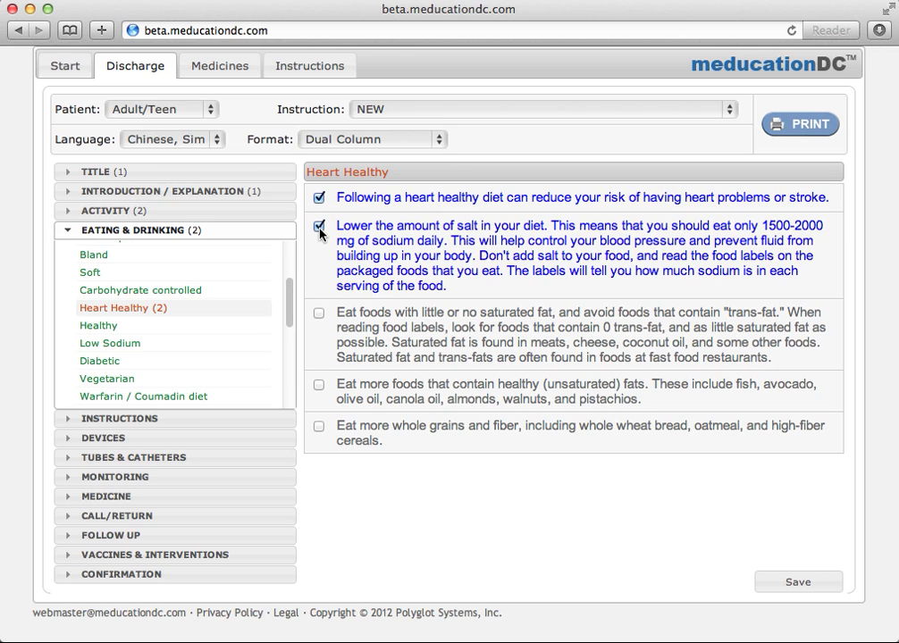
Under Devices, check the first Grab bars advice item.
left_click(140, 438)
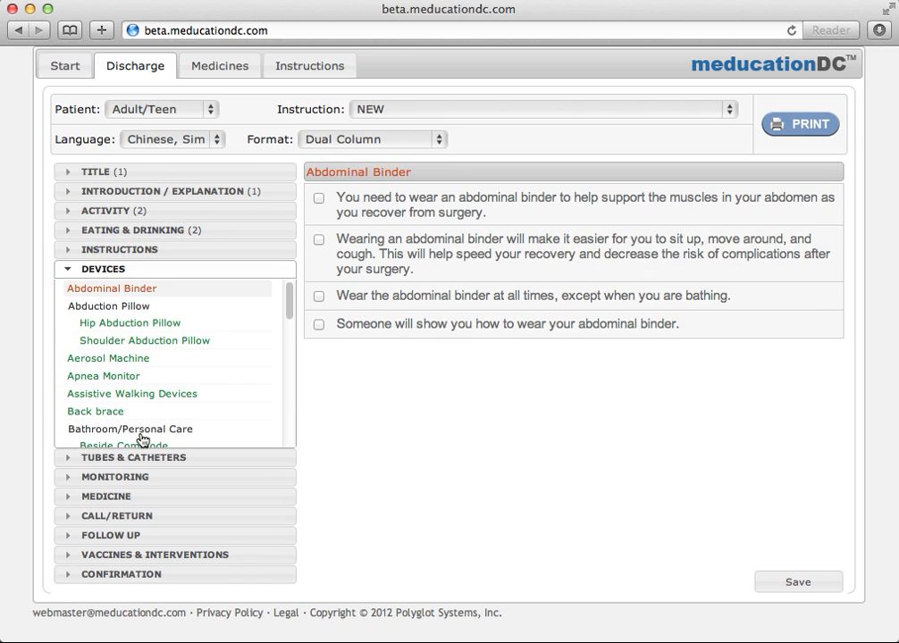
scroll(147, 435, "down", 5)
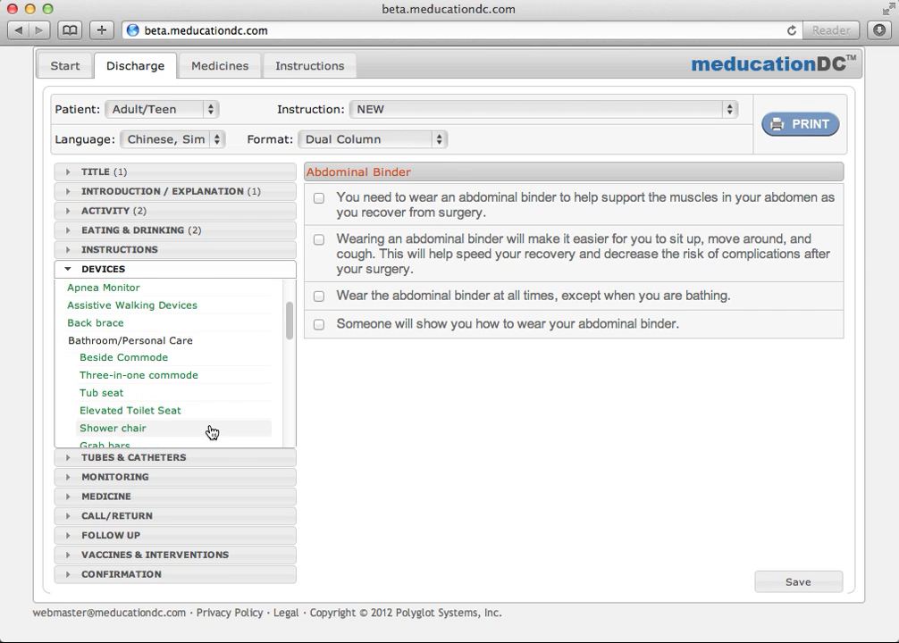
scroll(179, 435, "down", 2)
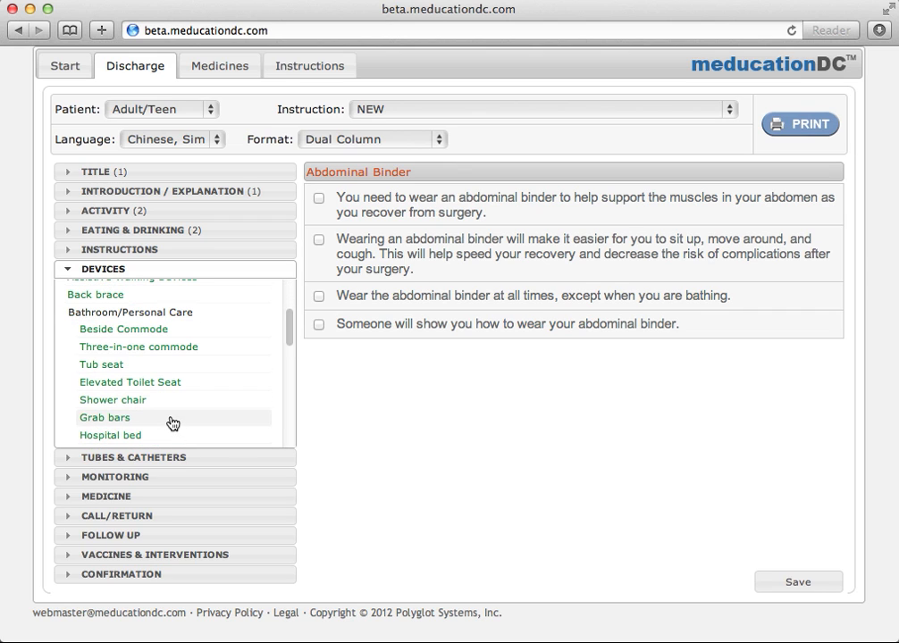
left_click(173, 422)
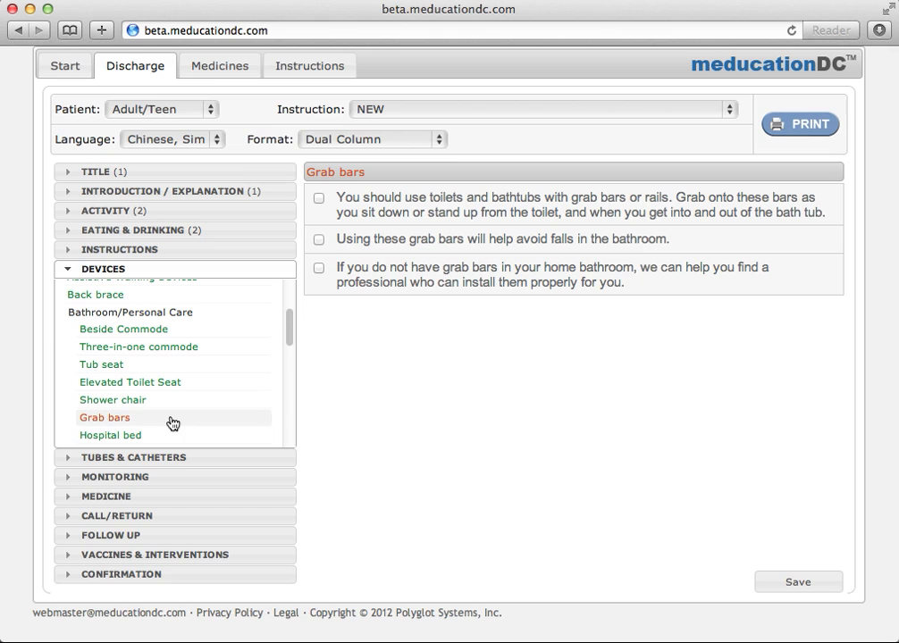
left_click(319, 199)
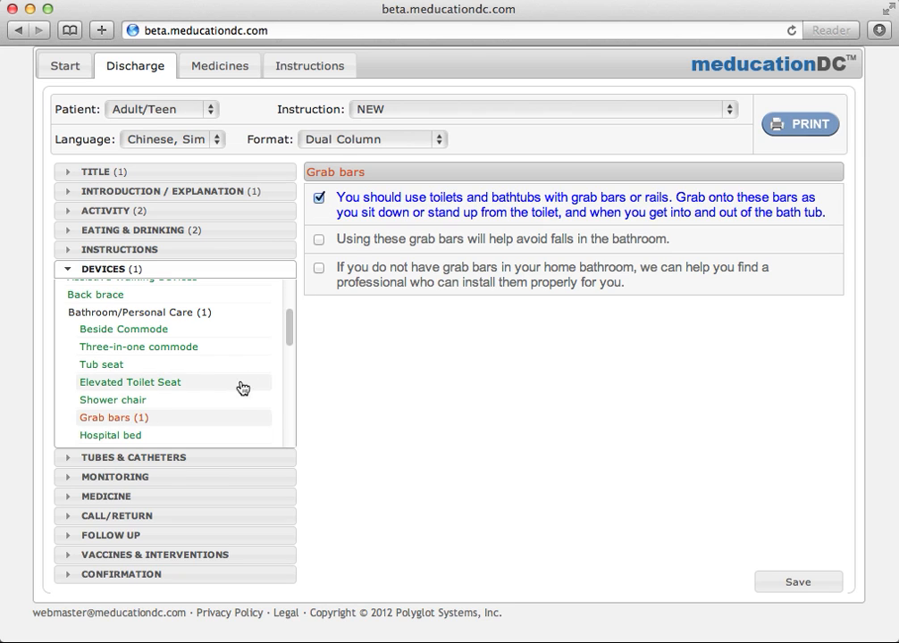
Under Call/Return Temperature, set calling for fever above 101 °F and returning above 102 °F.
left_click(157, 517)
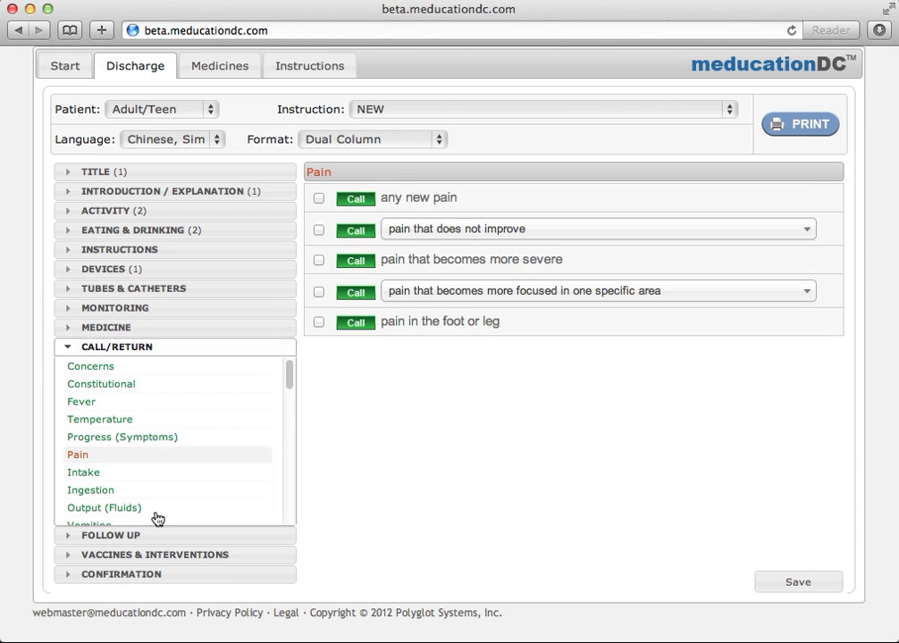
left_click(140, 426)
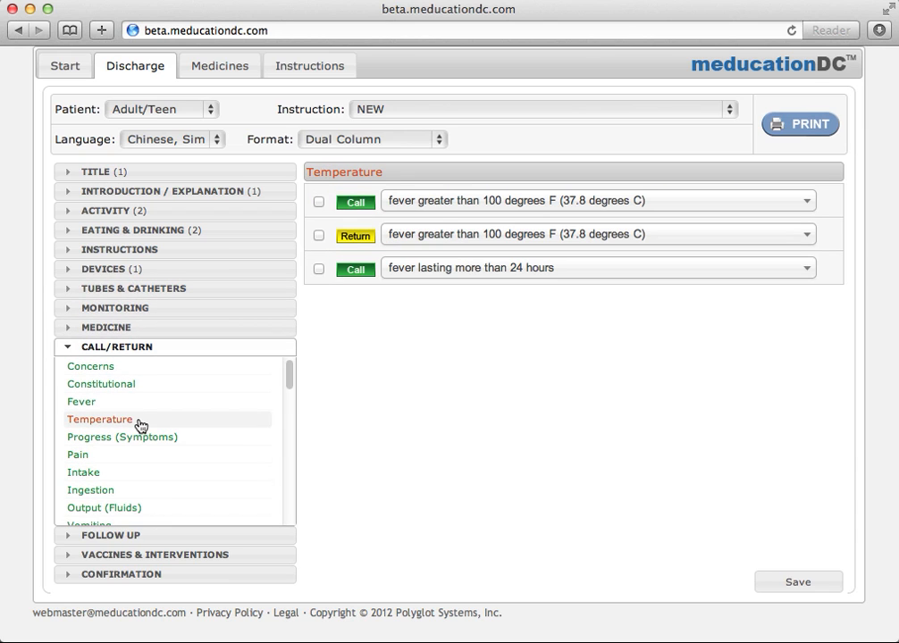
left_click(444, 205)
left_click(445, 315)
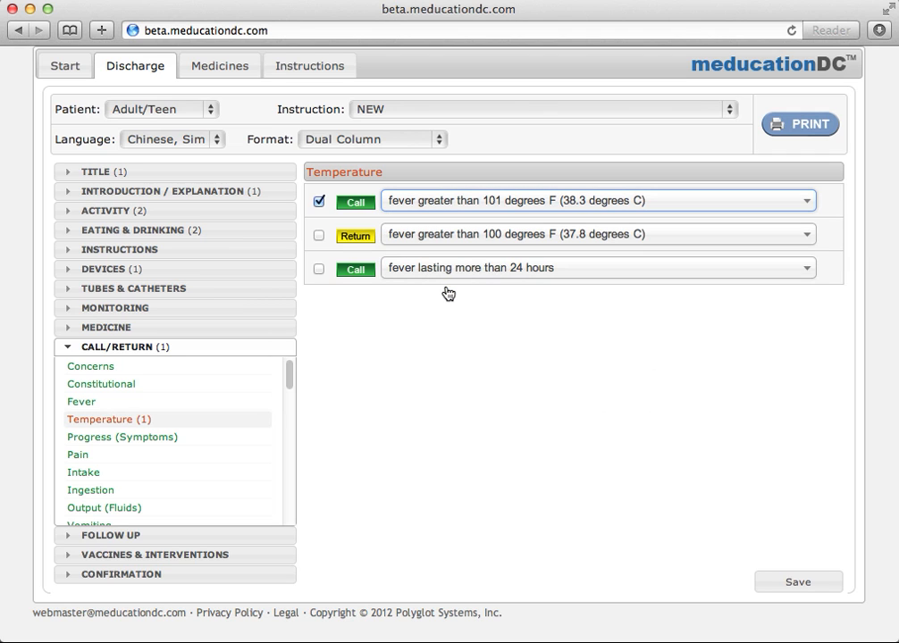
left_click(445, 236)
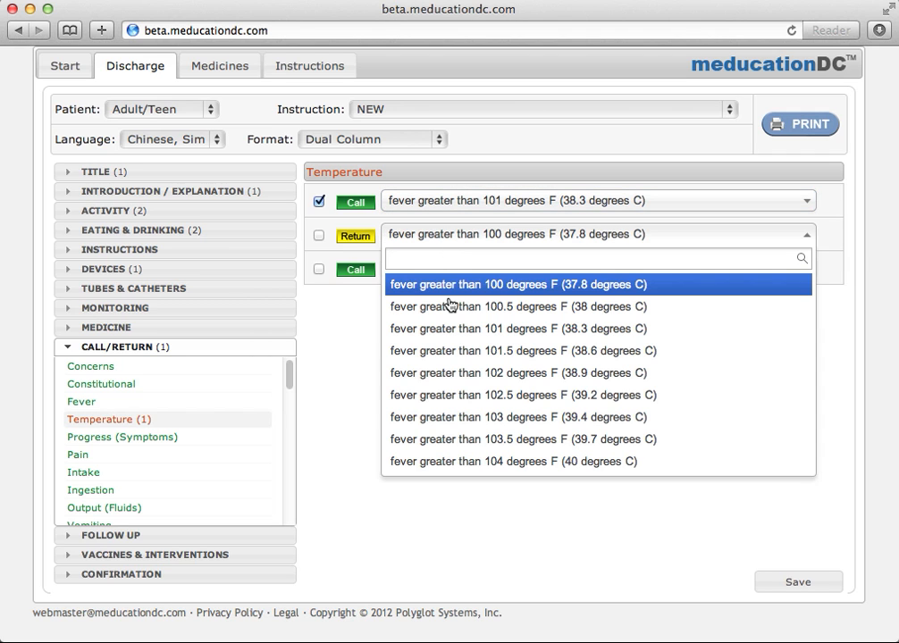
left_click(448, 374)
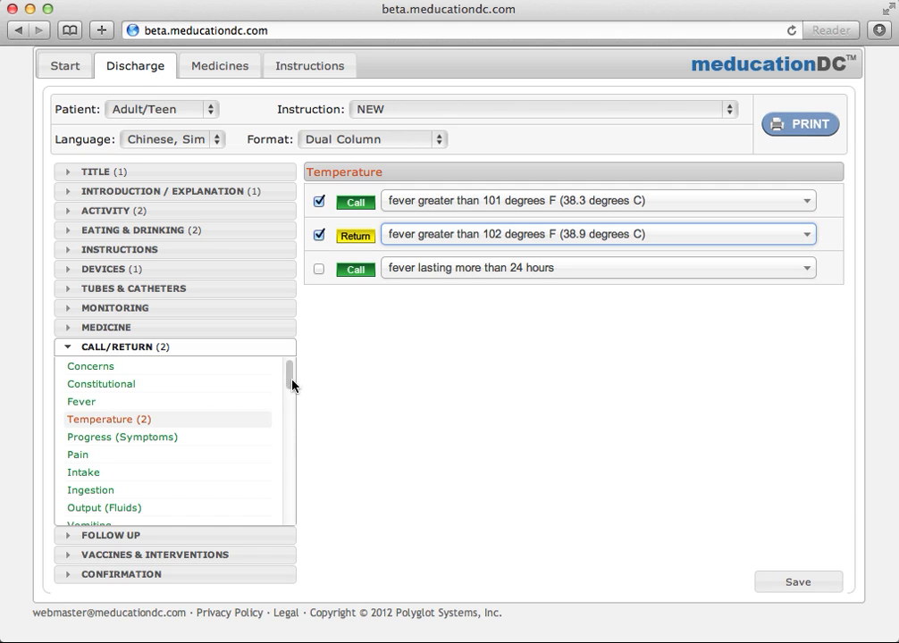
left_click_drag(290, 387, 285, 466)
Under Breathing, check wheezing and trouble breathing, and flag wheezing as Return.
left_click(202, 464)
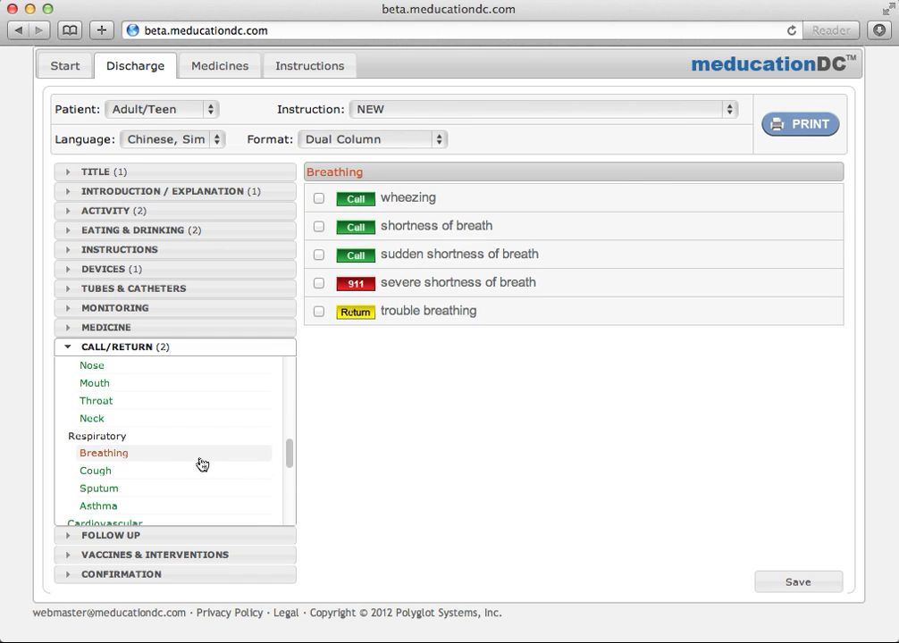
left_click(413, 199)
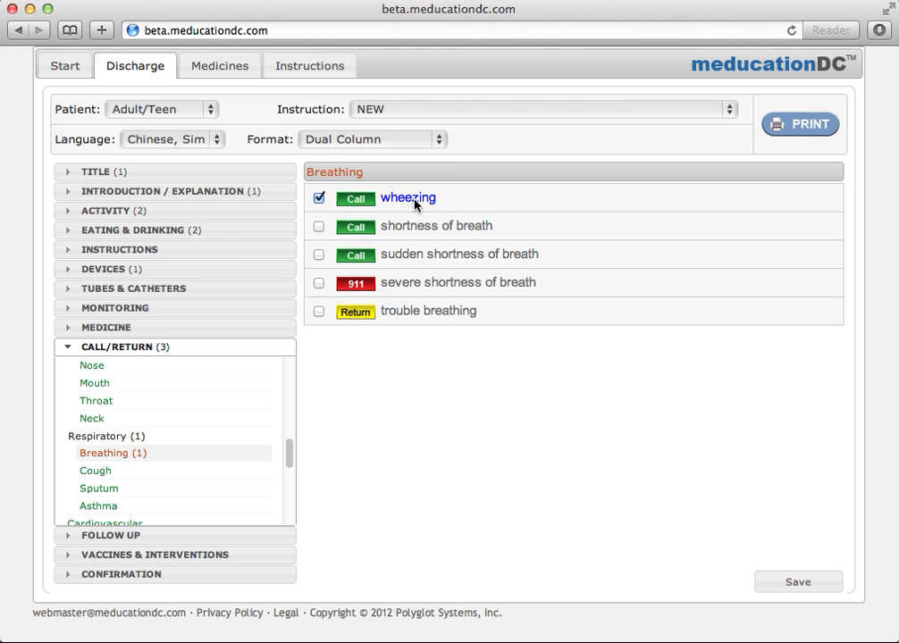
left_click(438, 319)
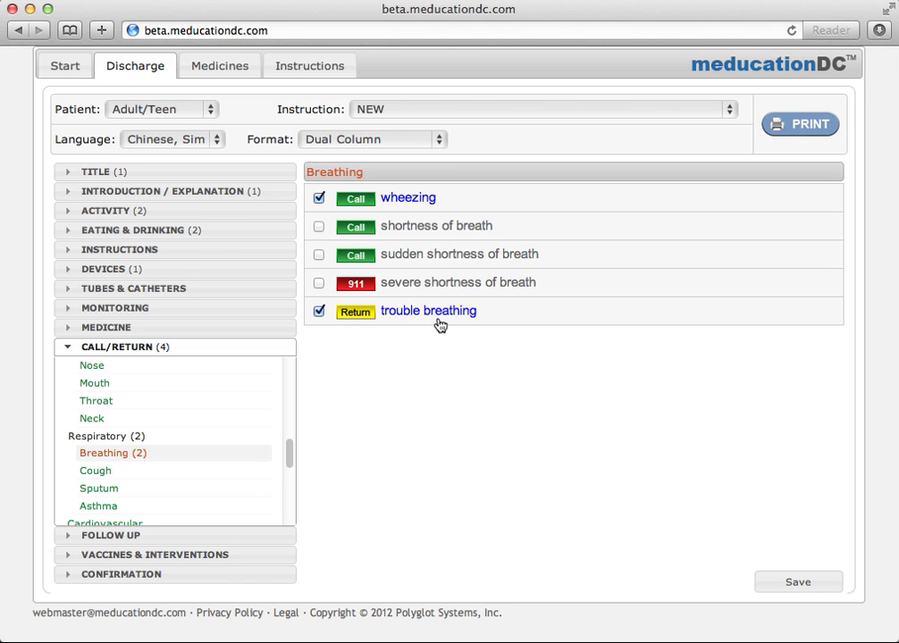
left_click(372, 203)
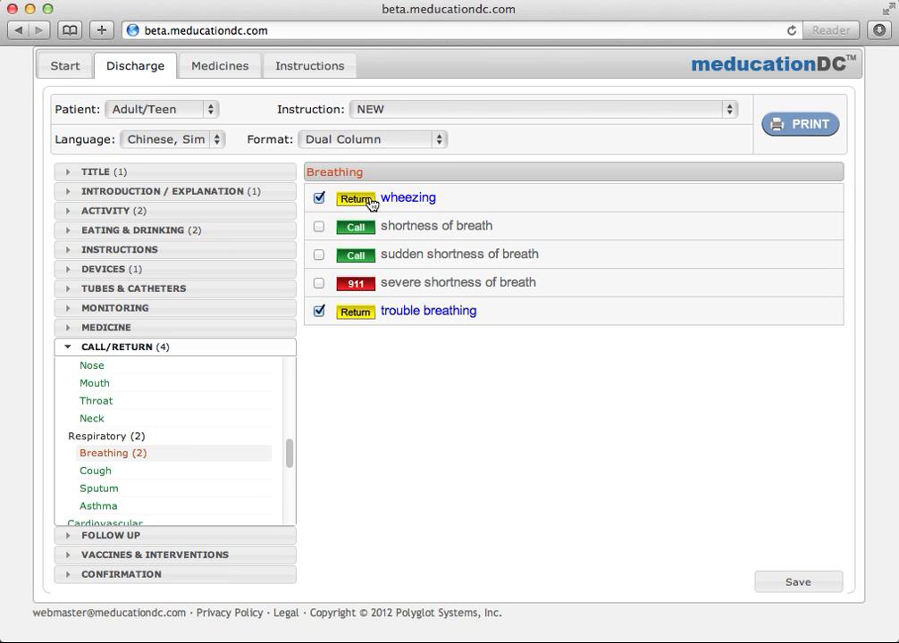
left_click(372, 203)
left_click(371, 203)
left_click(372, 203)
Set the handout language to English, then view and close its print preview.
left_click(219, 143)
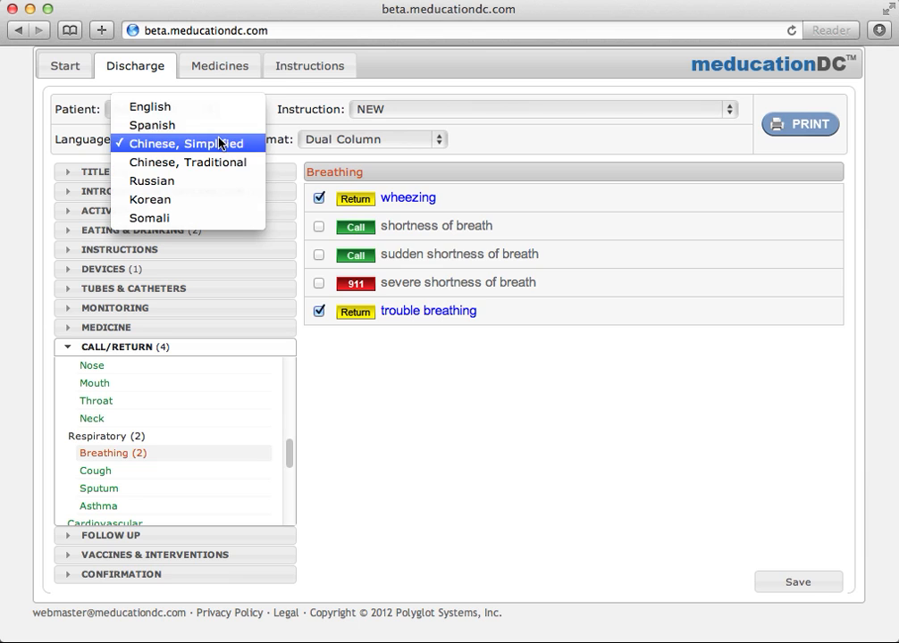
left_click(206, 113)
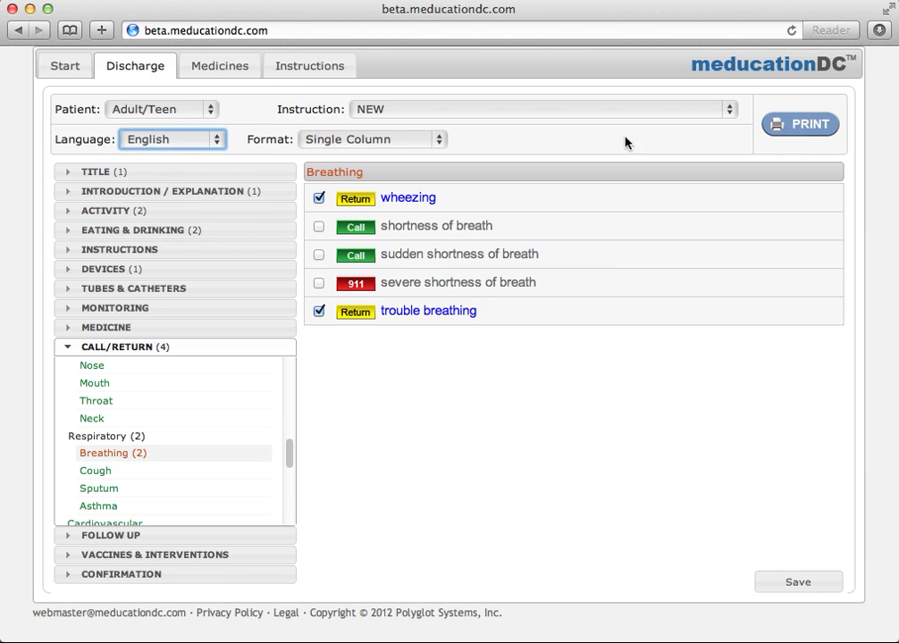
left_click(820, 134)
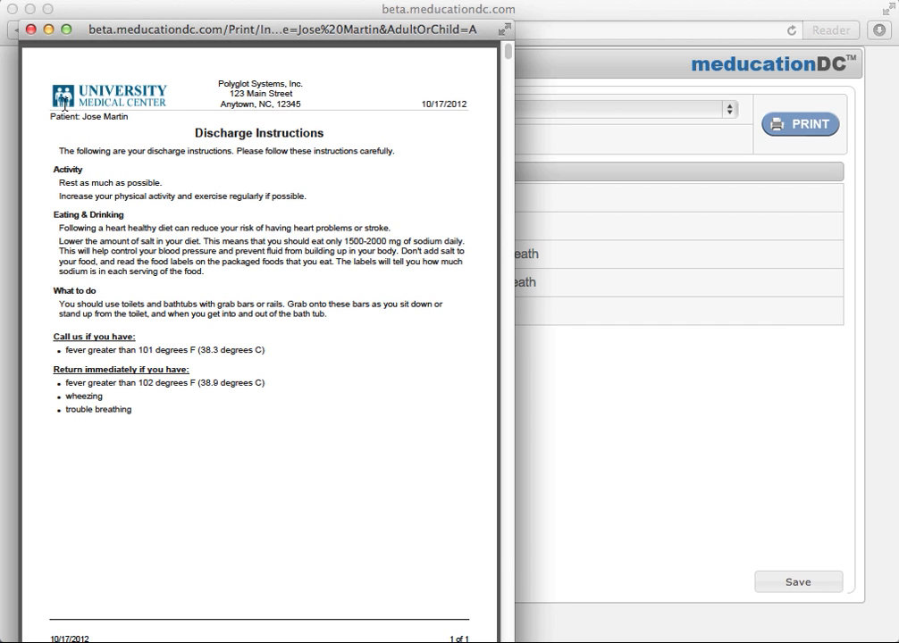
left_click(30, 29)
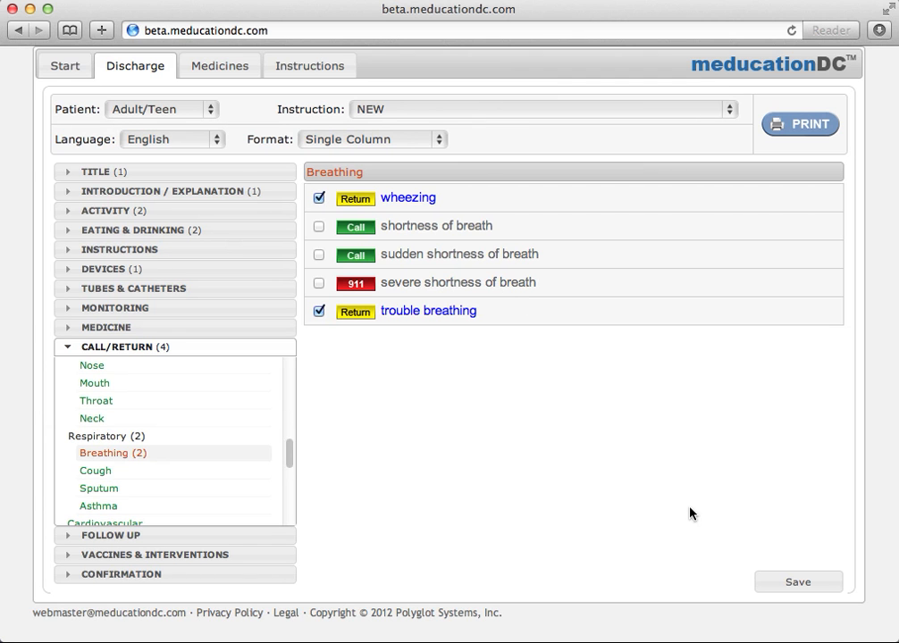
Save the current instructions to Instructions under the name CHF.
left_click(810, 583)
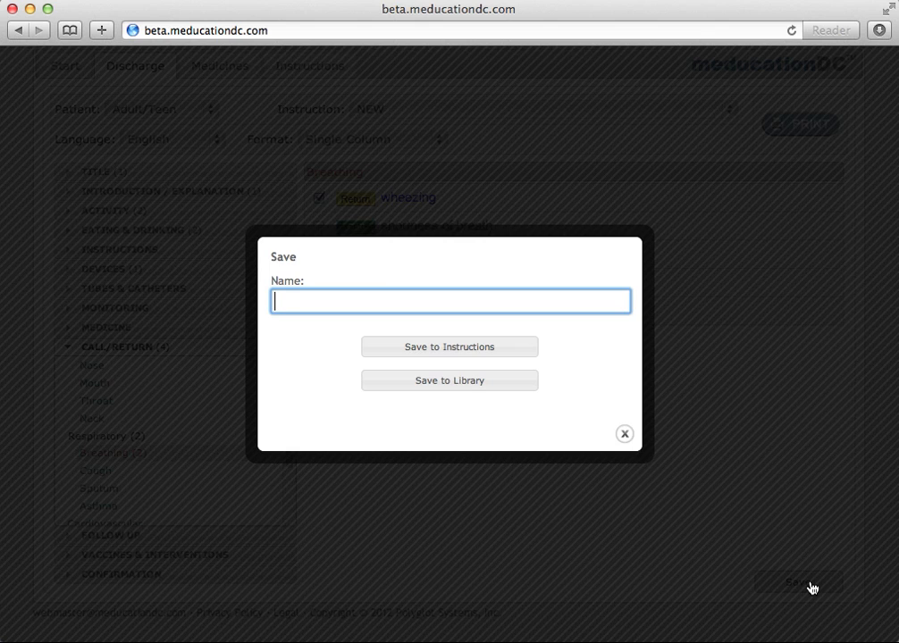
type("CHF")
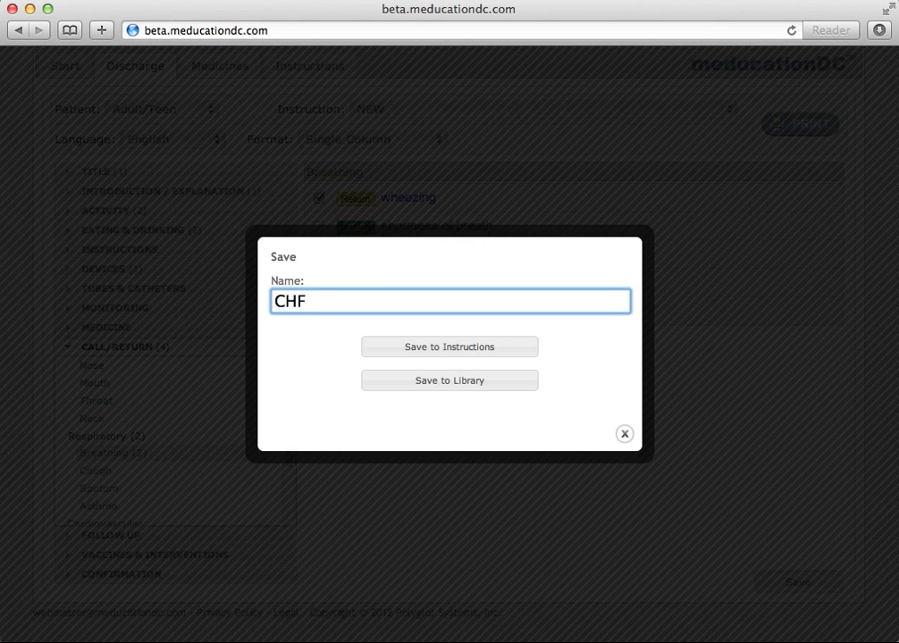
left_click(495, 355)
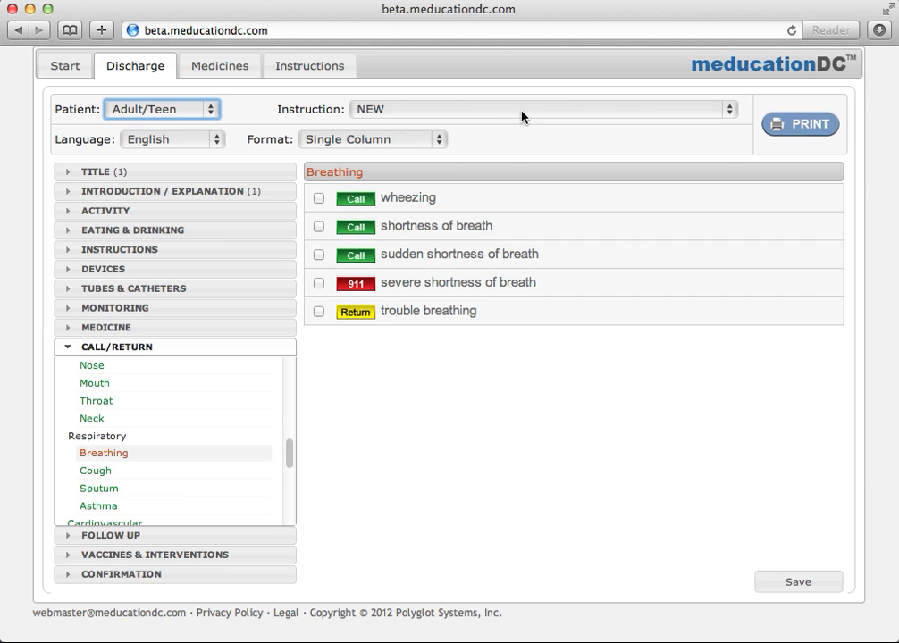
Load the saved CHF instruction set and show its activity instructions.
left_click(522, 117)
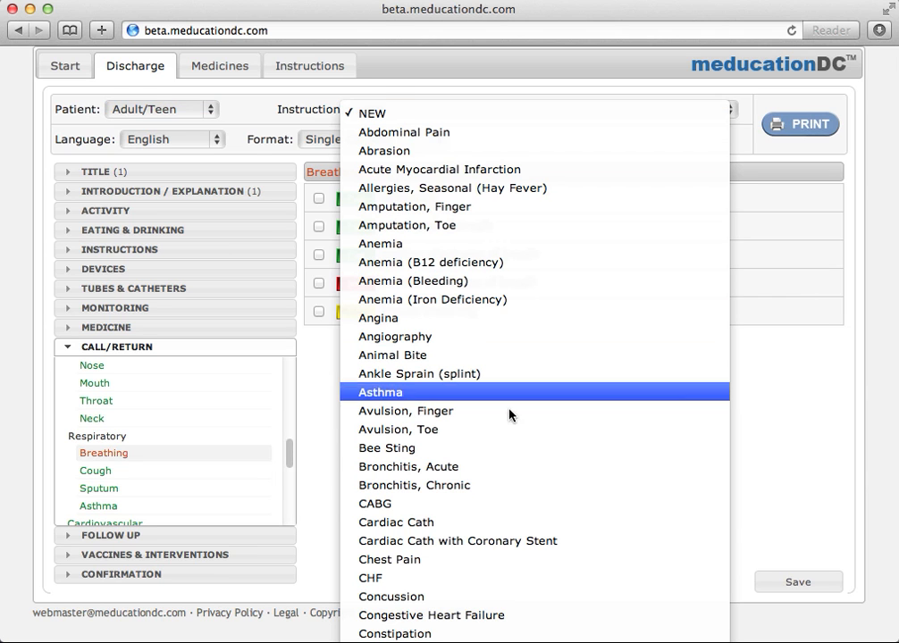
left_click(513, 579)
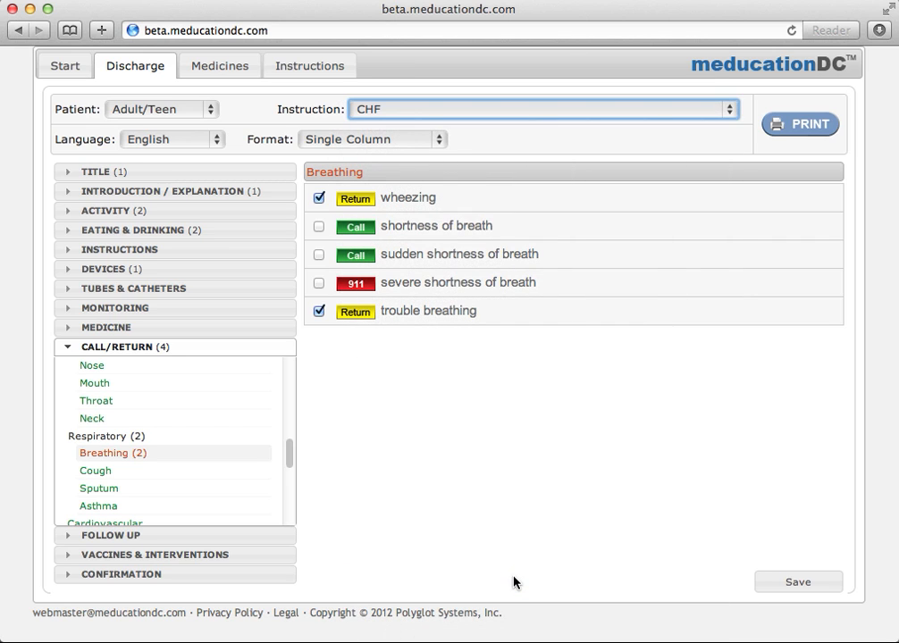
left_click(154, 212)
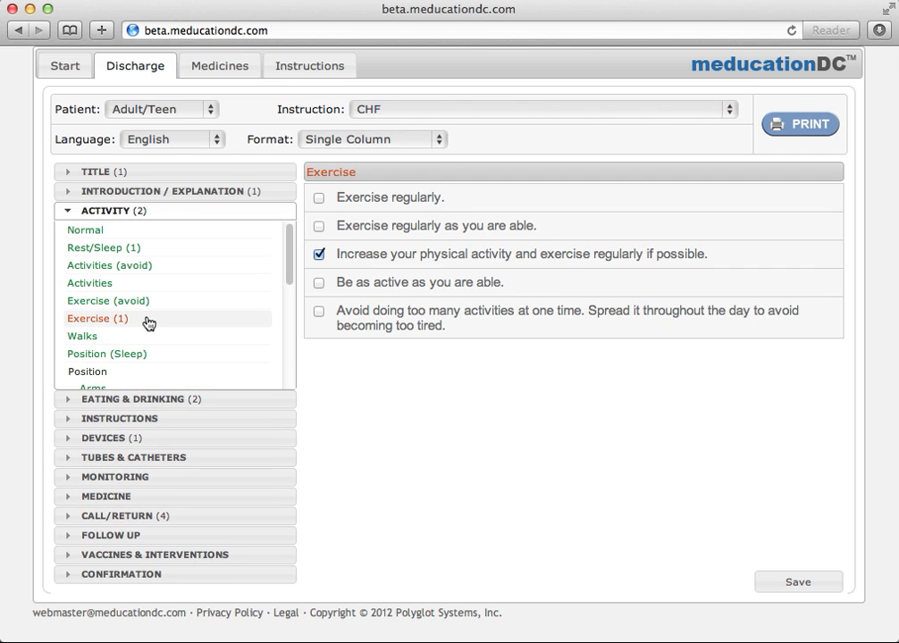
Switch the output language to Russian, then preview and close the printout.
left_click(195, 141)
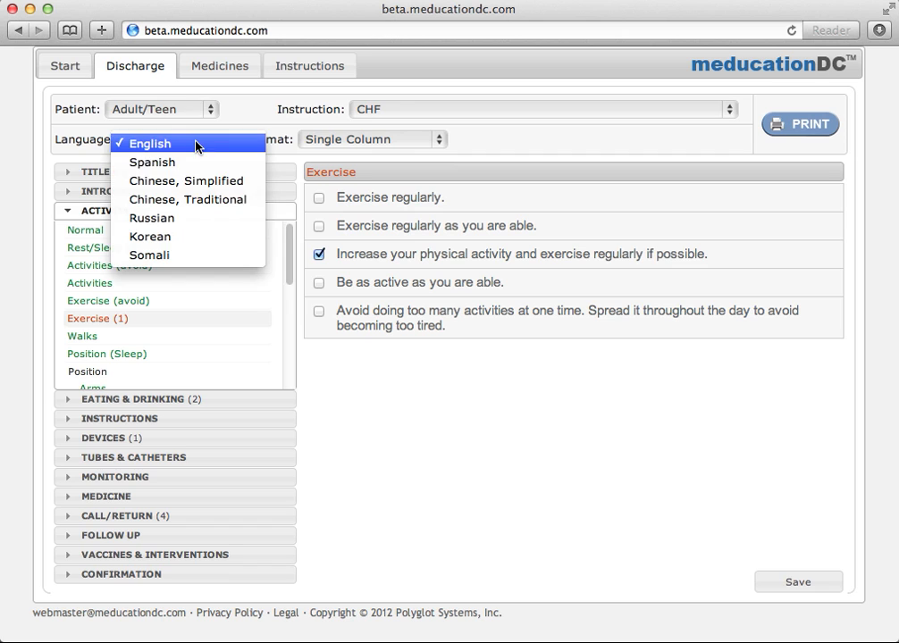
left_click(196, 219)
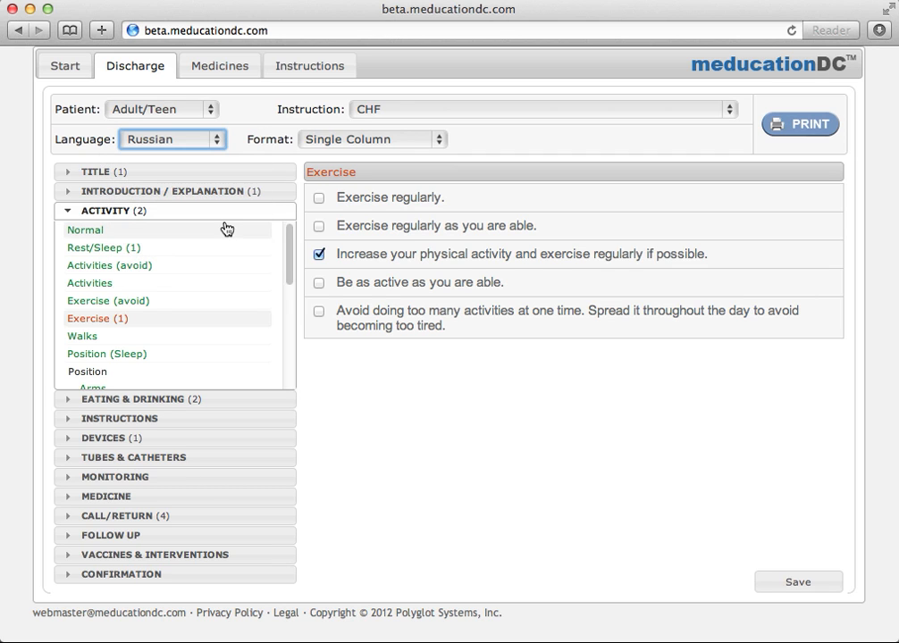
left_click(800, 130)
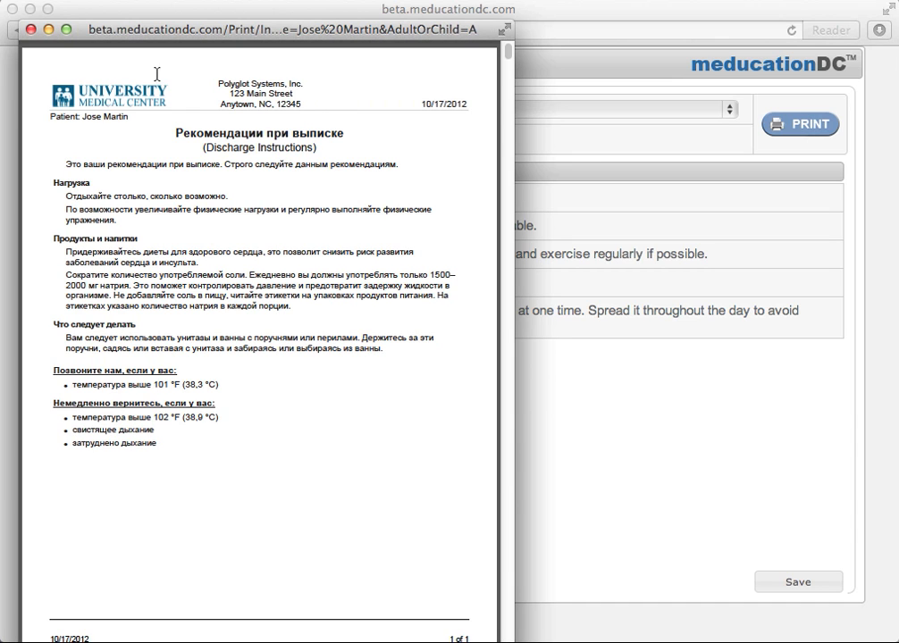
left_click(30, 28)
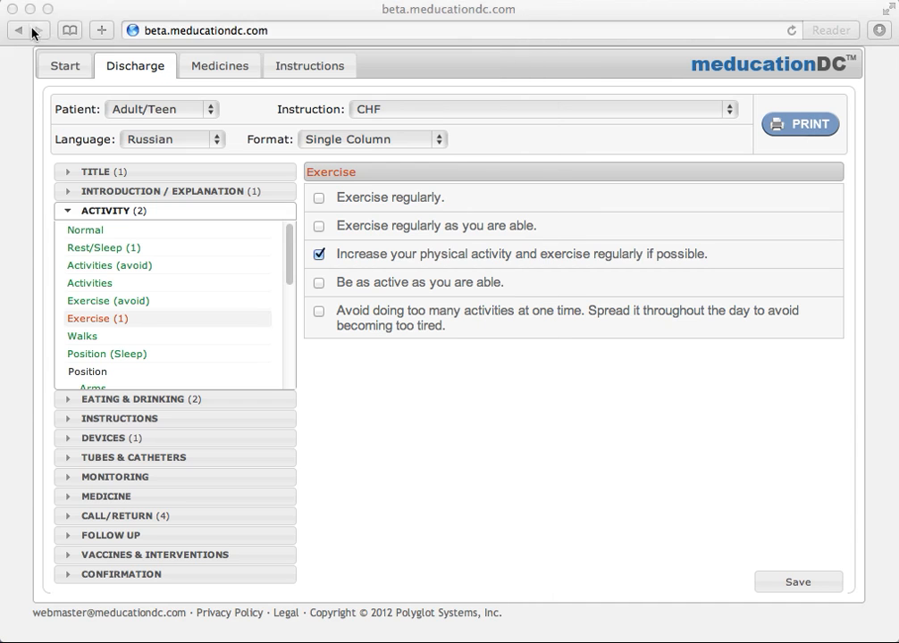
left_click(438, 112)
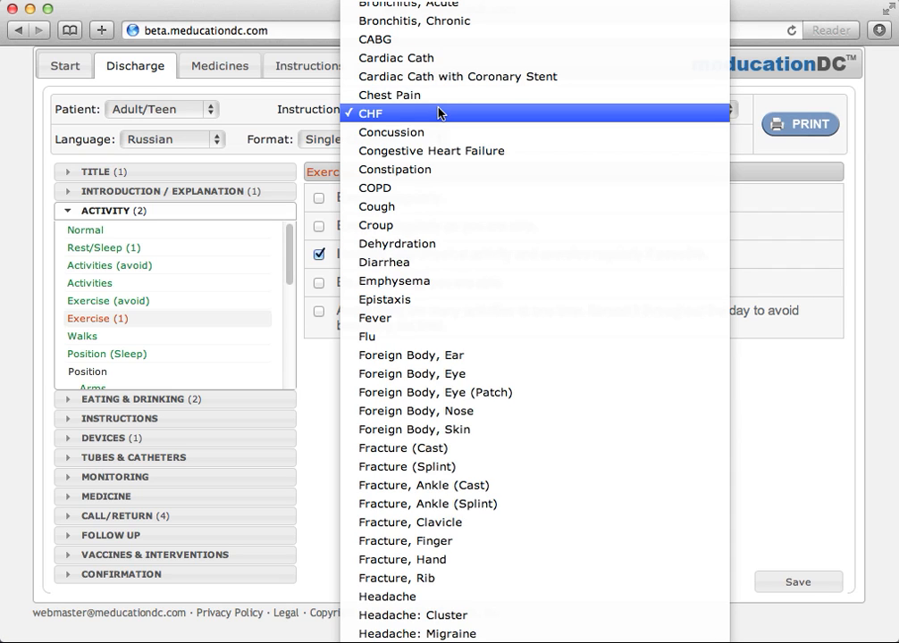
left_click(310, 59)
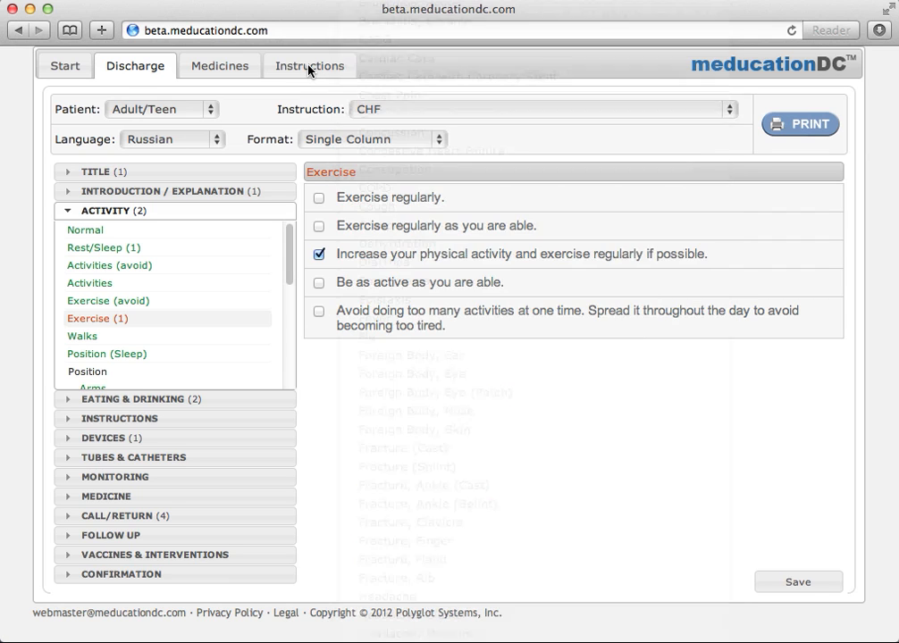
left_click(308, 65)
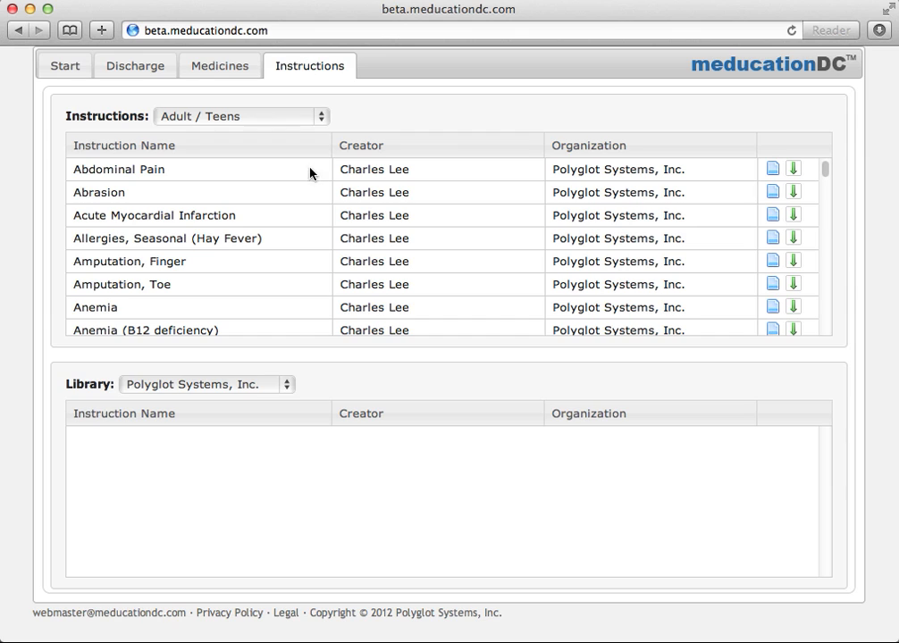
left_click(288, 385)
left_click(278, 371)
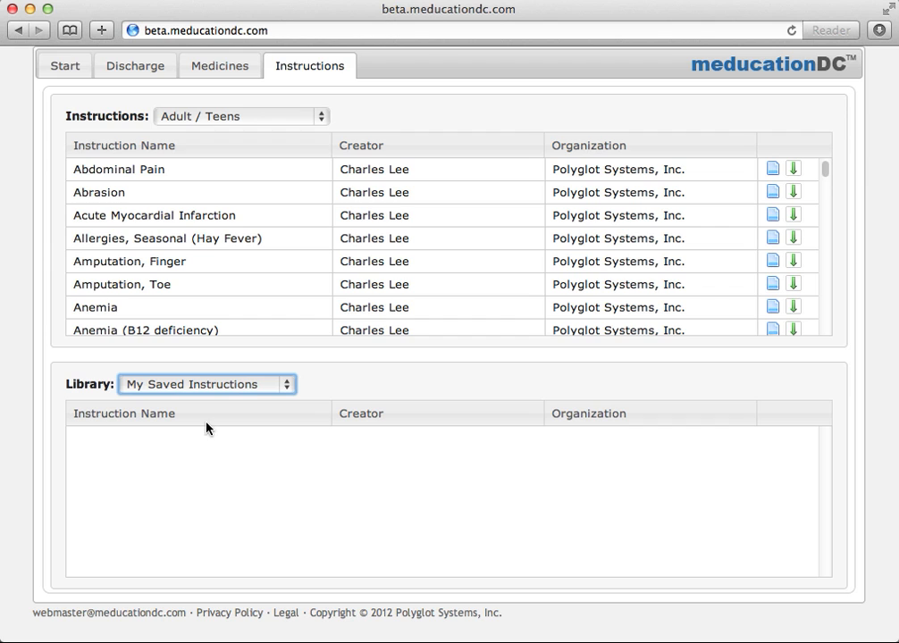
left_click(154, 67)
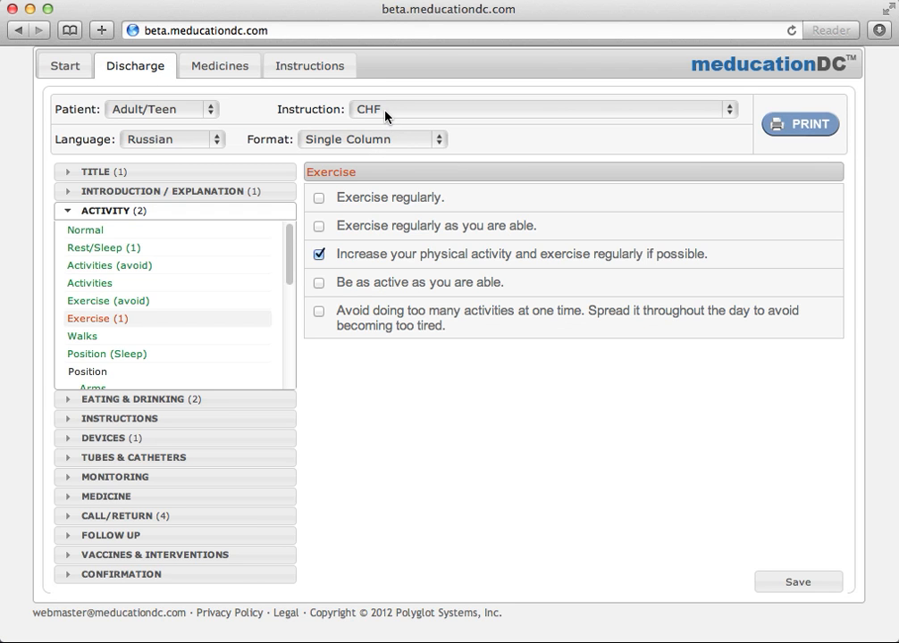
Save the instructions to the personal library as CHF V2.
left_click(798, 583)
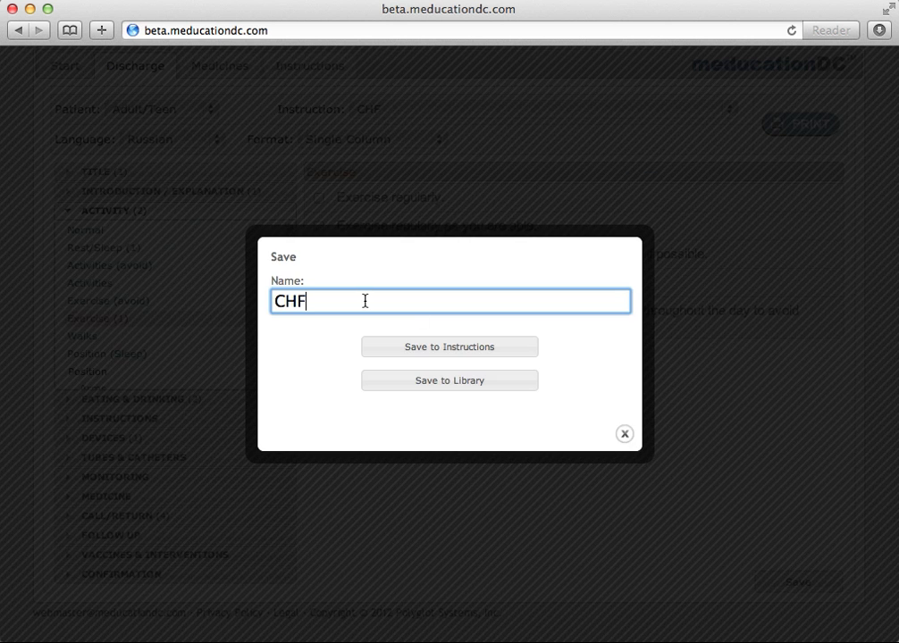
type("V2")
left_click(426, 389)
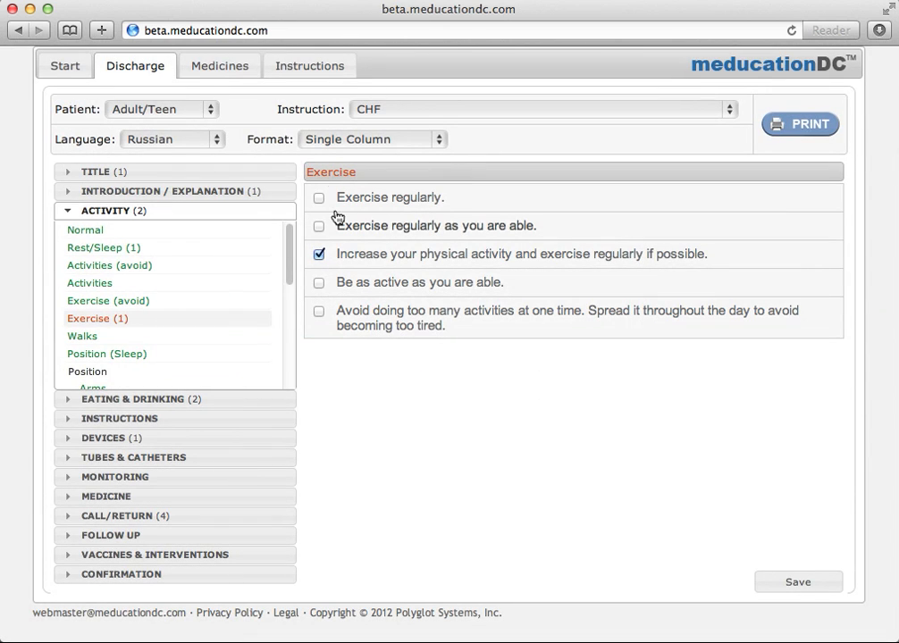
Scroll through the stored instruction sets to find CHF V2.
left_click(313, 69)
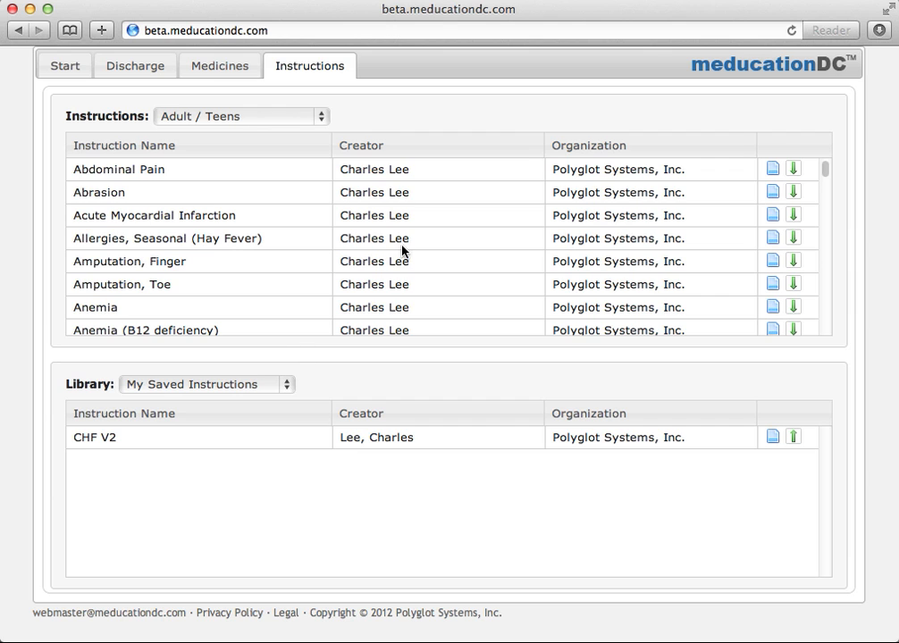
scroll(403, 250, "down", 5)
scroll(403, 249, "down", 5)
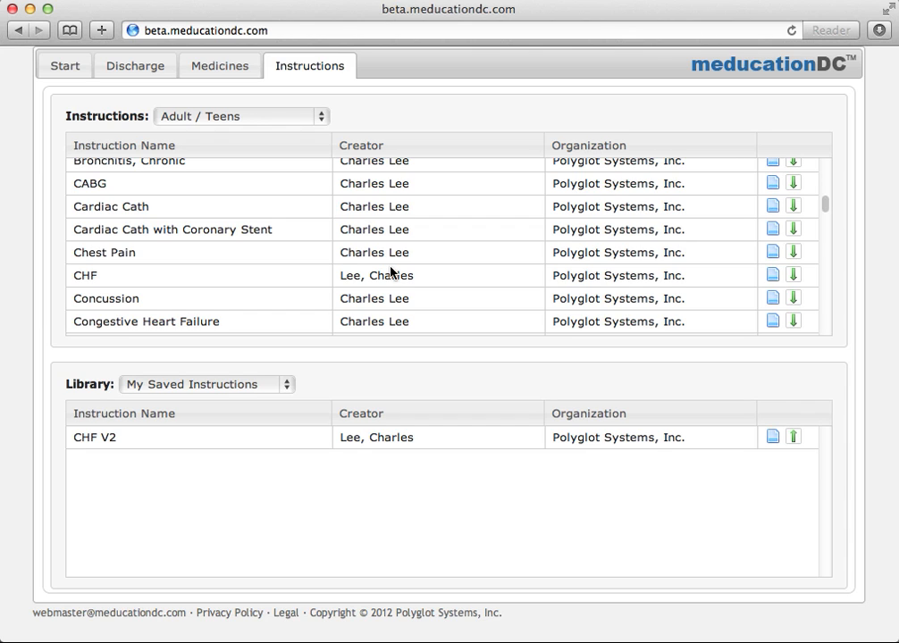
left_click(241, 70)
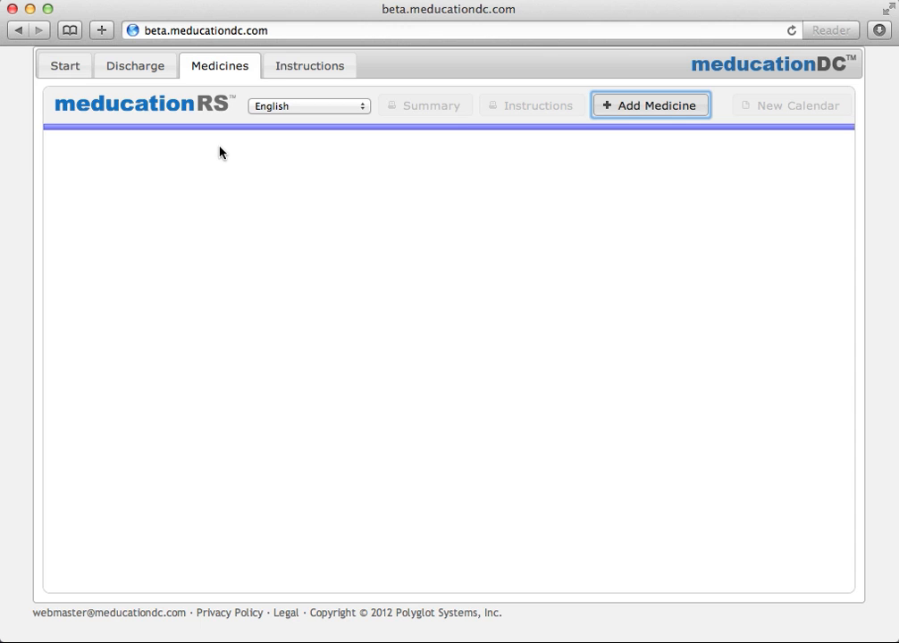
Add Lipitor 20 MG Oral Tablet as a new medicine for hypercholesterolemia.
left_click(686, 110)
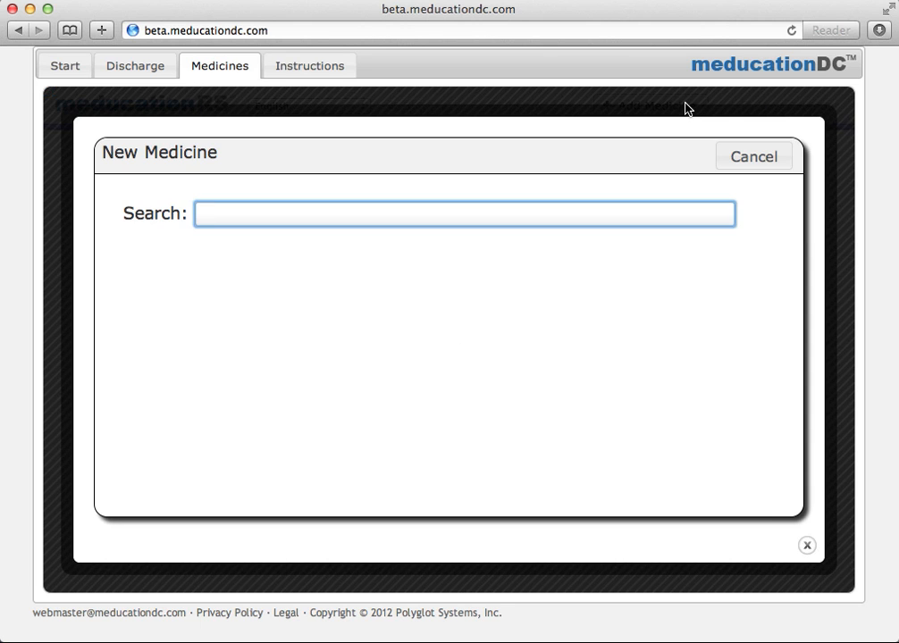
type("lpit")
key("BackSpace")
key("BackSpace")
key("BackSpace")
type("ipt")
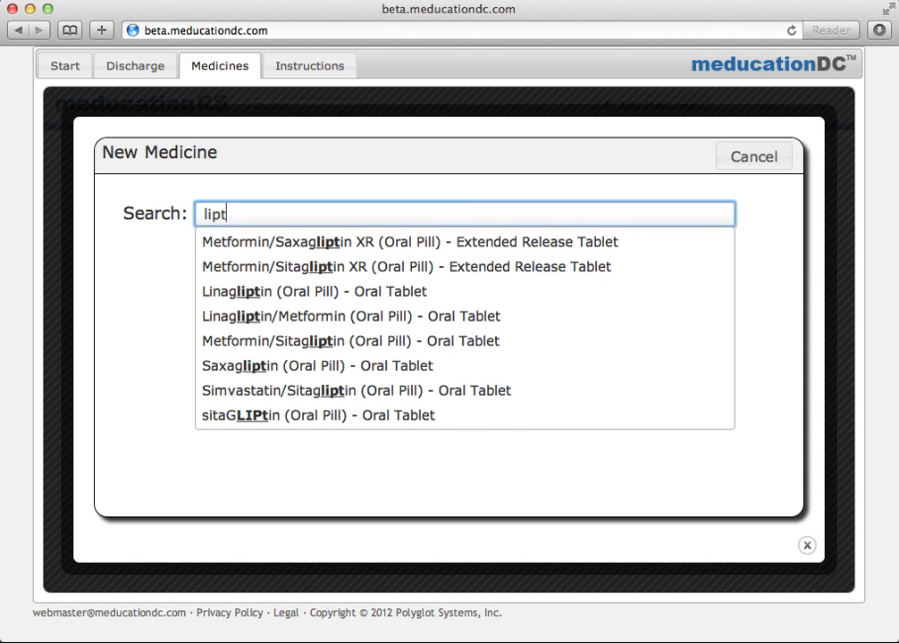
key("BackSpace")
type("itor")
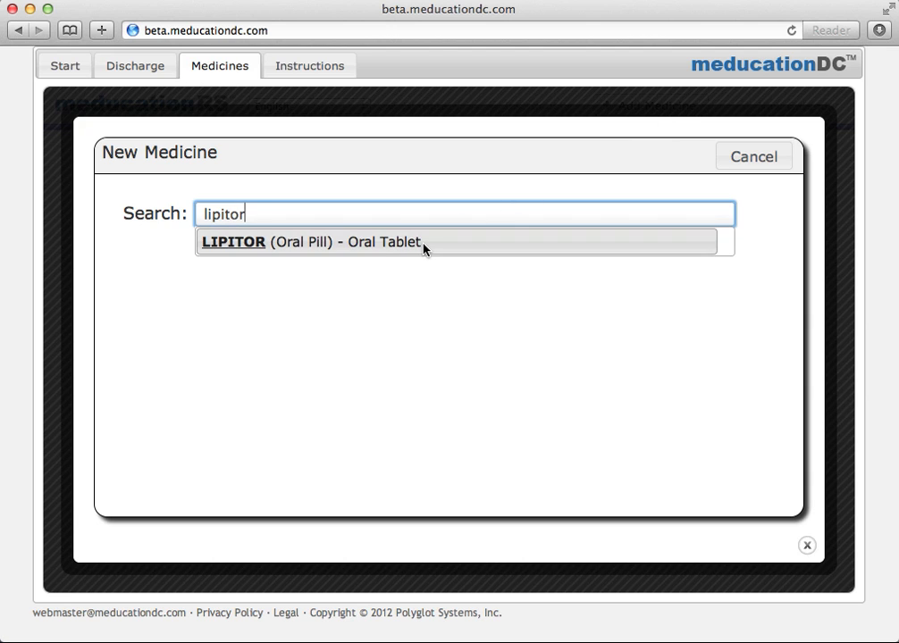
left_click(424, 244)
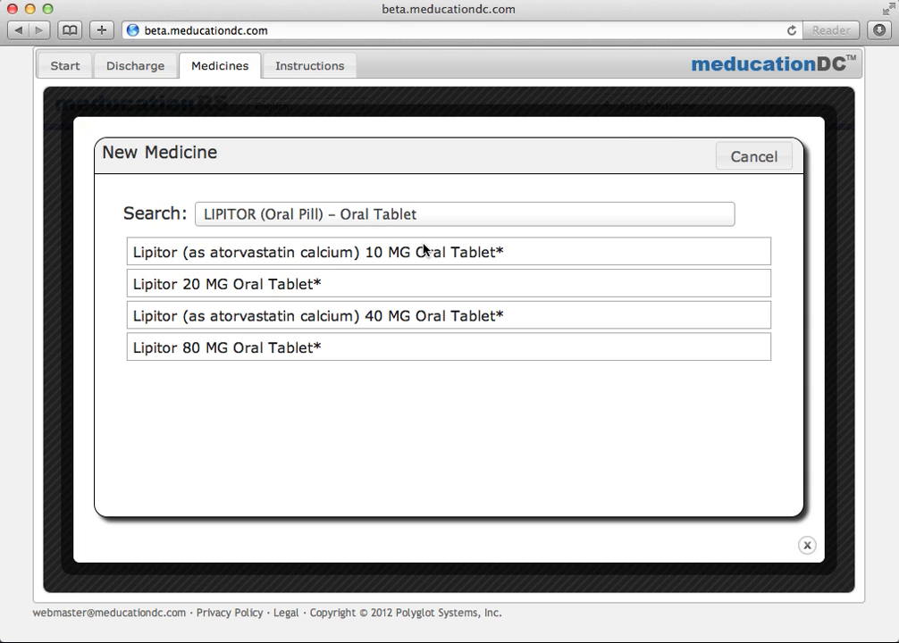
left_click(359, 287)
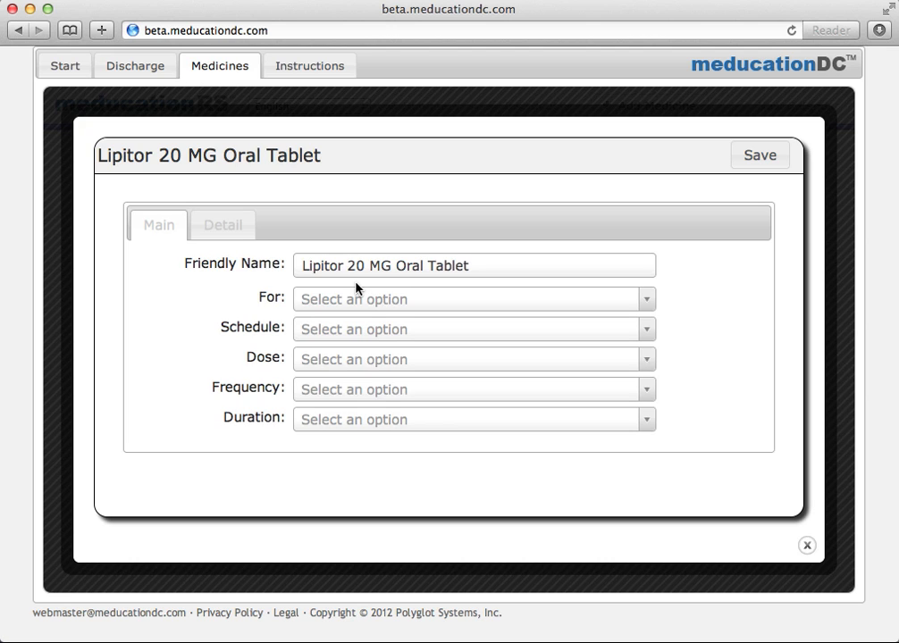
left_click(371, 300)
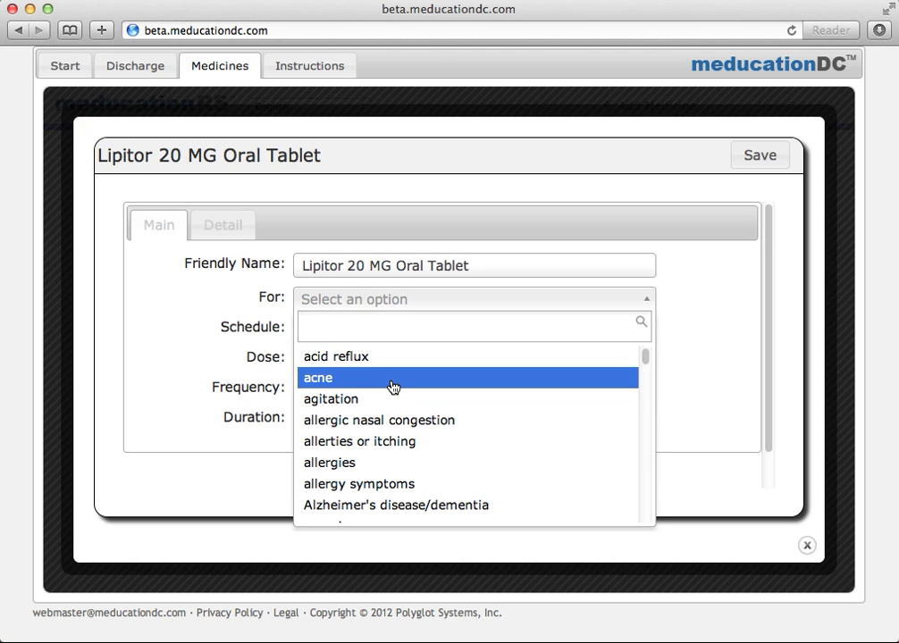
type("hy")
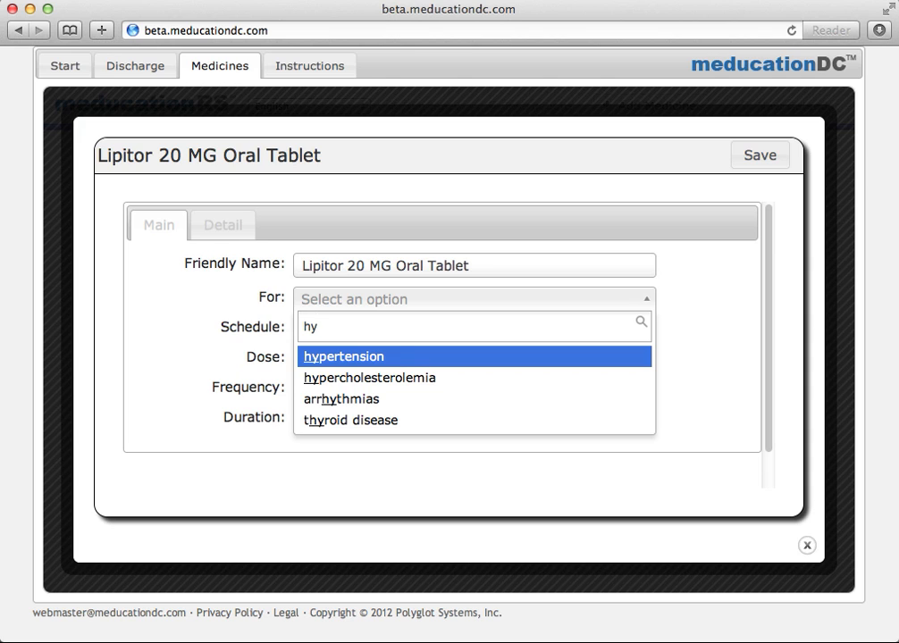
left_click(401, 379)
Schedule Lipitor every day, dose 1, once daily at bedtime, and save it.
left_click(378, 331)
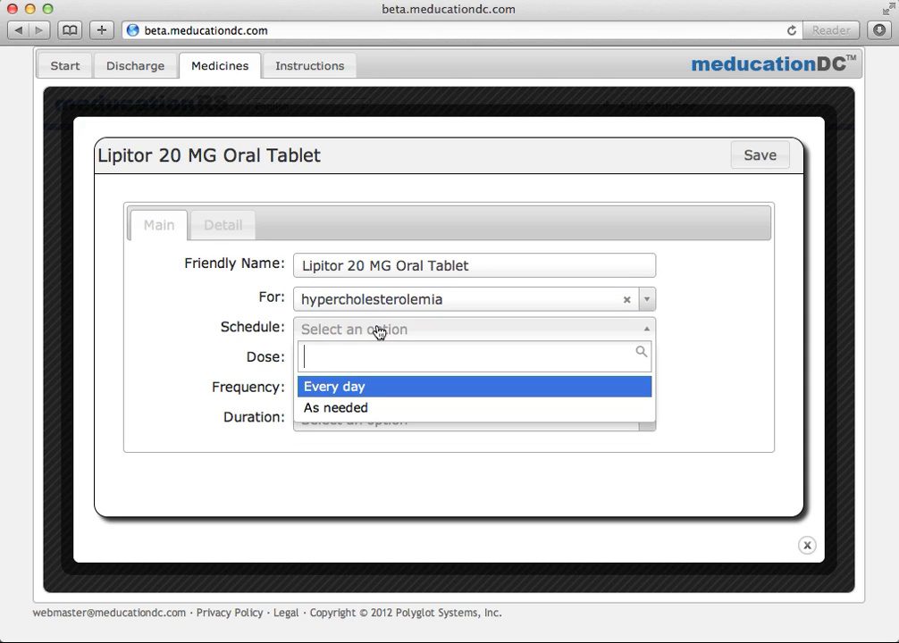
left_click(382, 392)
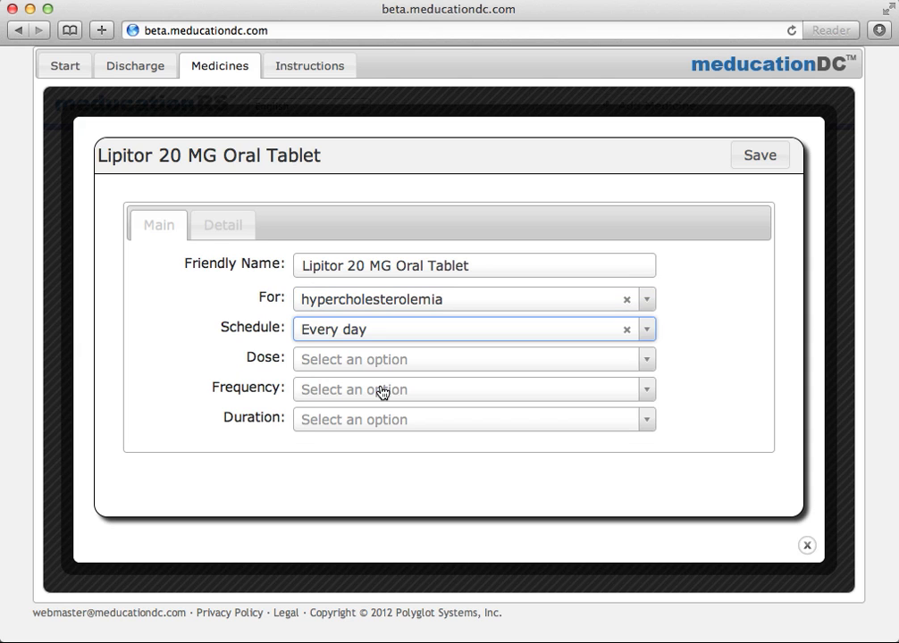
left_click(369, 362)
left_click(359, 184)
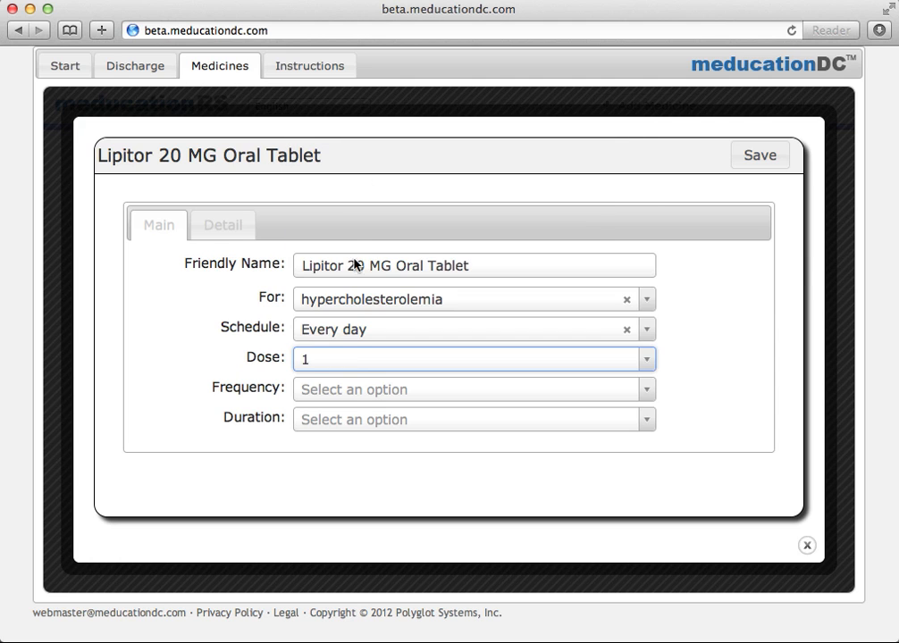
left_click(353, 393)
scroll(353, 315, "down", 1)
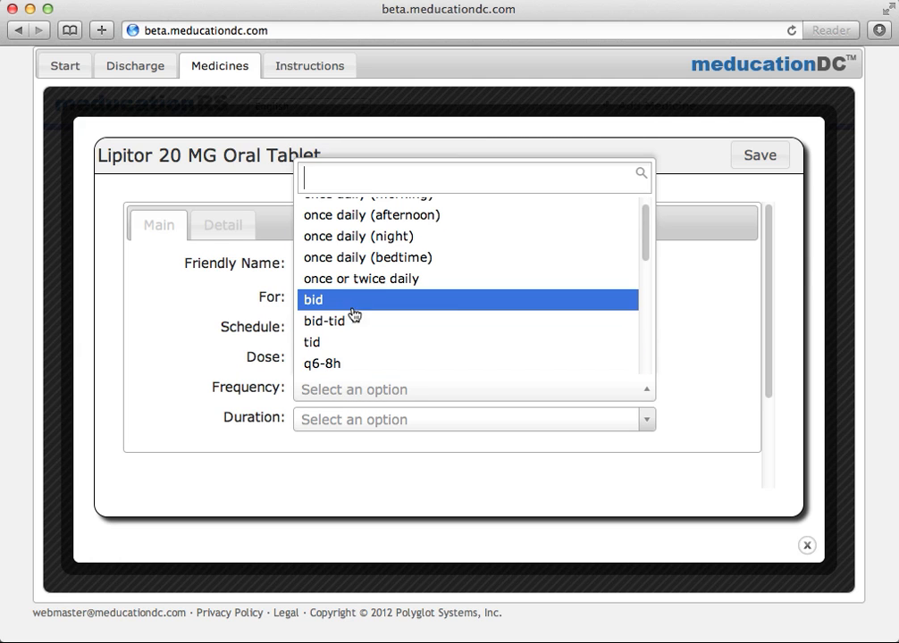
left_click(361, 258)
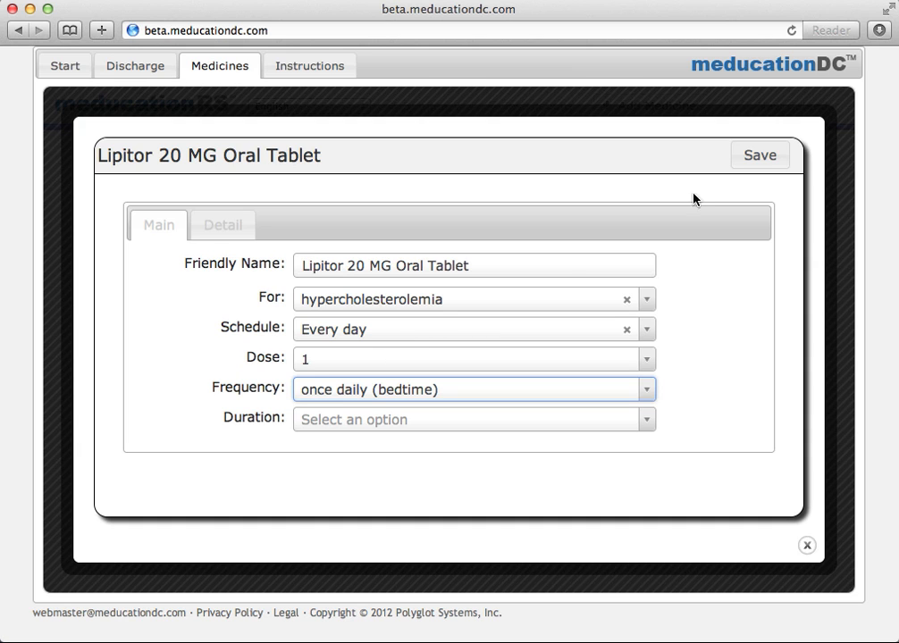
left_click(743, 159)
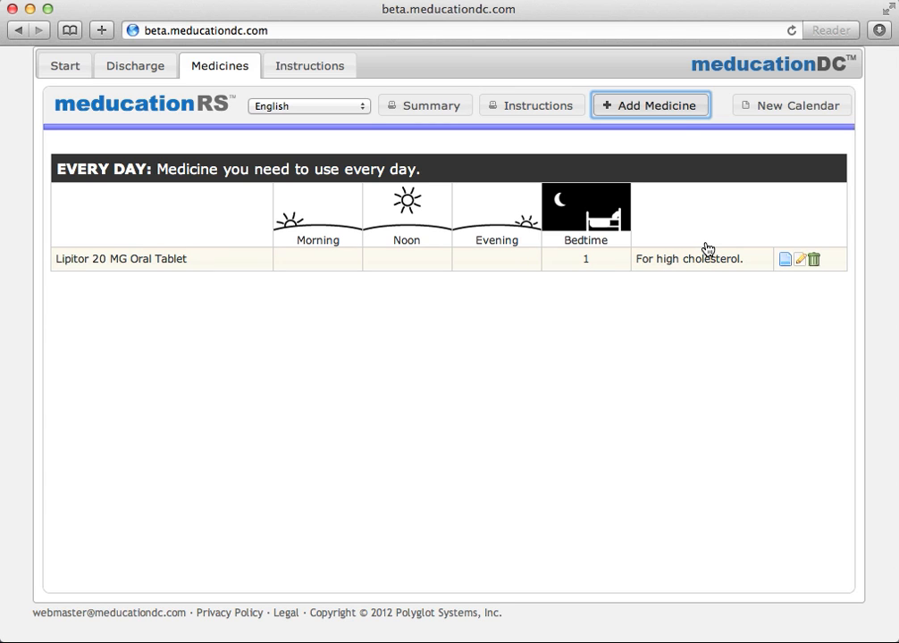
Add 24 HR Cardizem 120 MG Extended Release Tablet for hypertension.
left_click(666, 107)
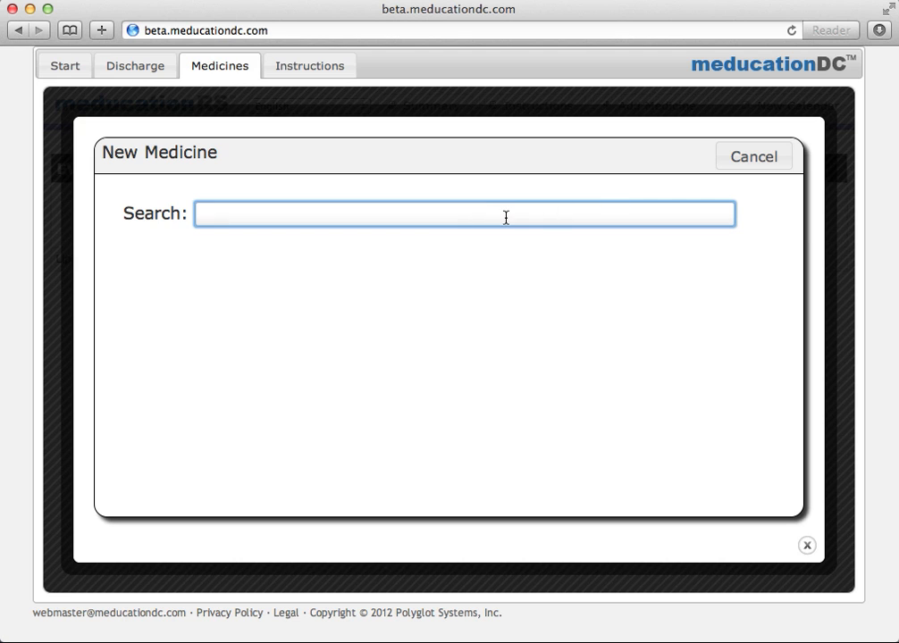
type("cardiz")
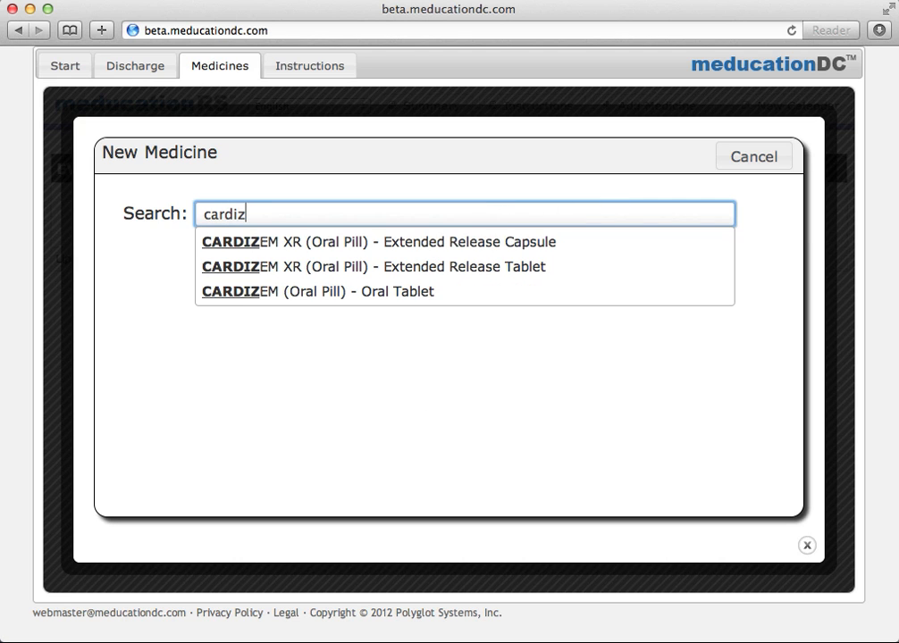
left_click(488, 266)
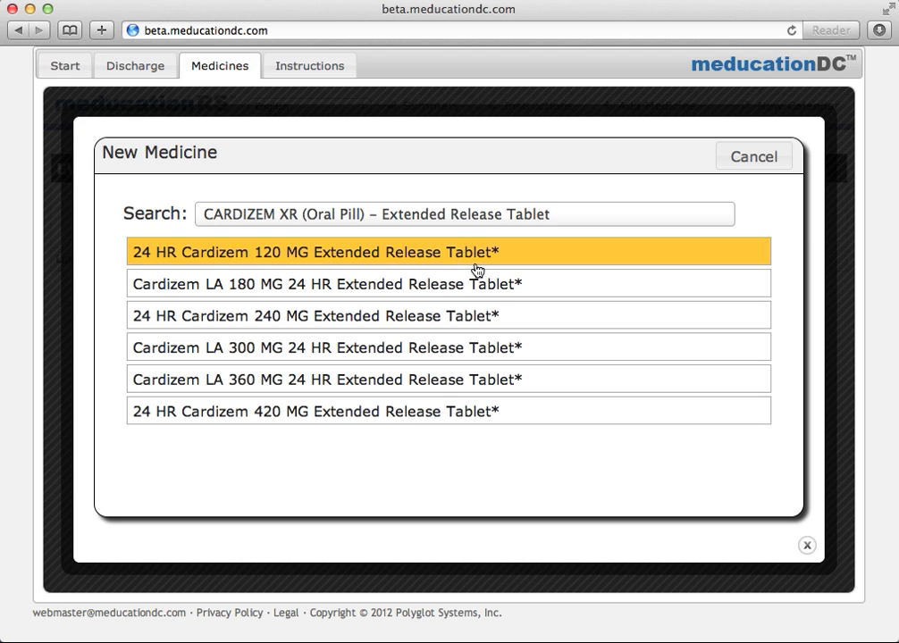
left_click(405, 265)
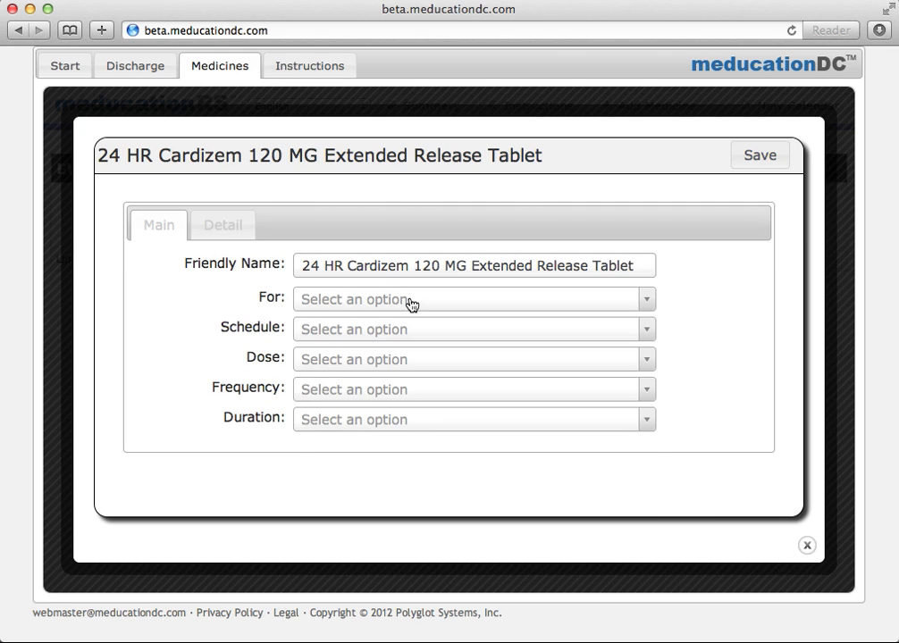
left_click(409, 302)
type("hy")
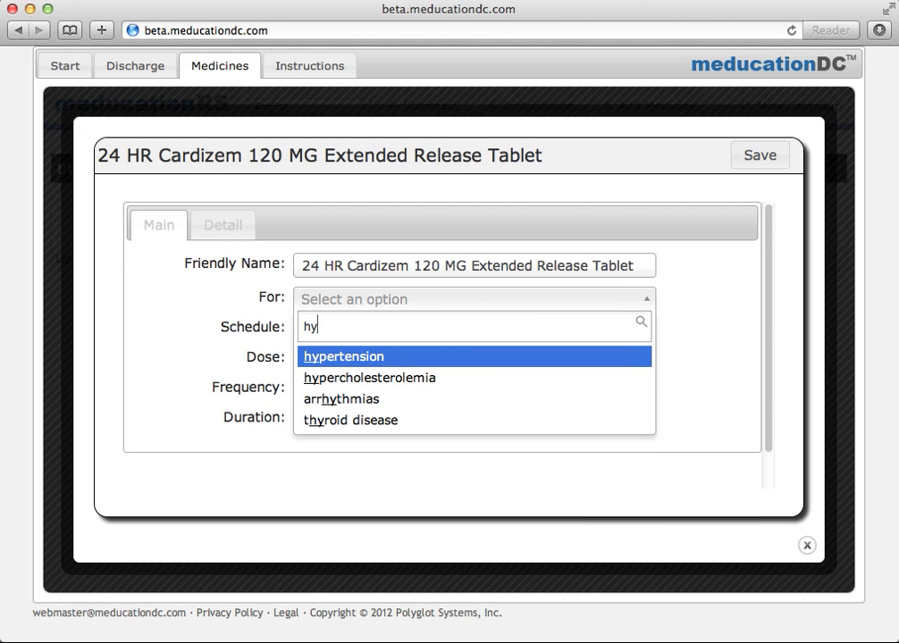
left_click(401, 358)
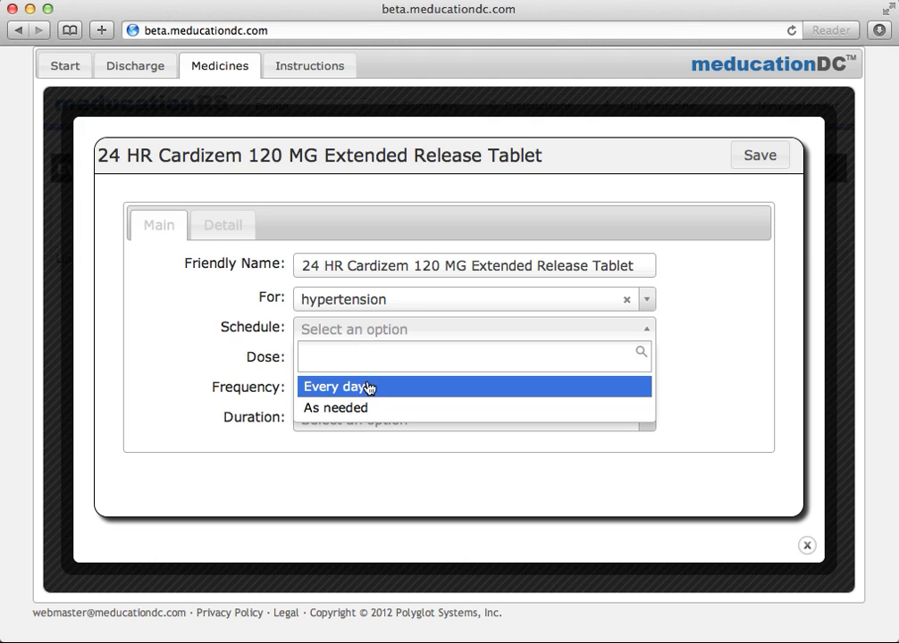
Schedule Cardizem every day, dose 1, once daily in the morning, and save it.
left_click(369, 387)
left_click(369, 361)
scroll(363, 246, "down", 1)
scroll(364, 245, "up", 1)
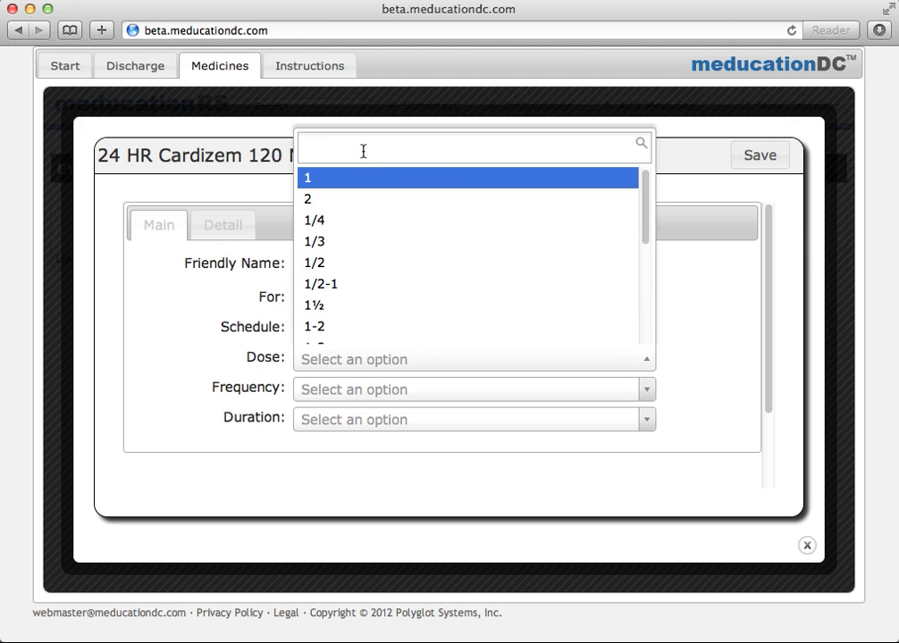
left_click(363, 176)
left_click(366, 393)
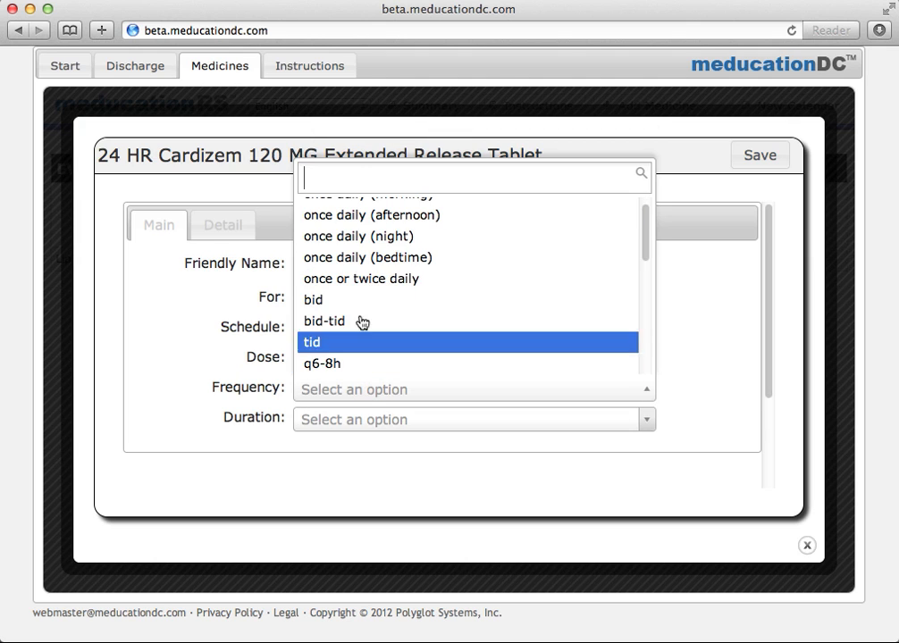
scroll(368, 215, "up", 1)
left_click(367, 210)
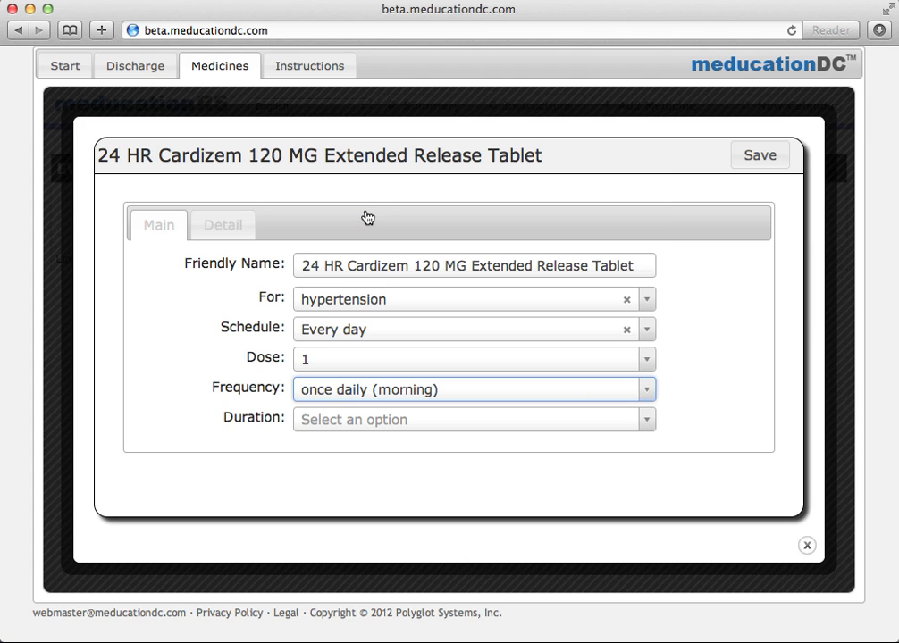
left_click(767, 163)
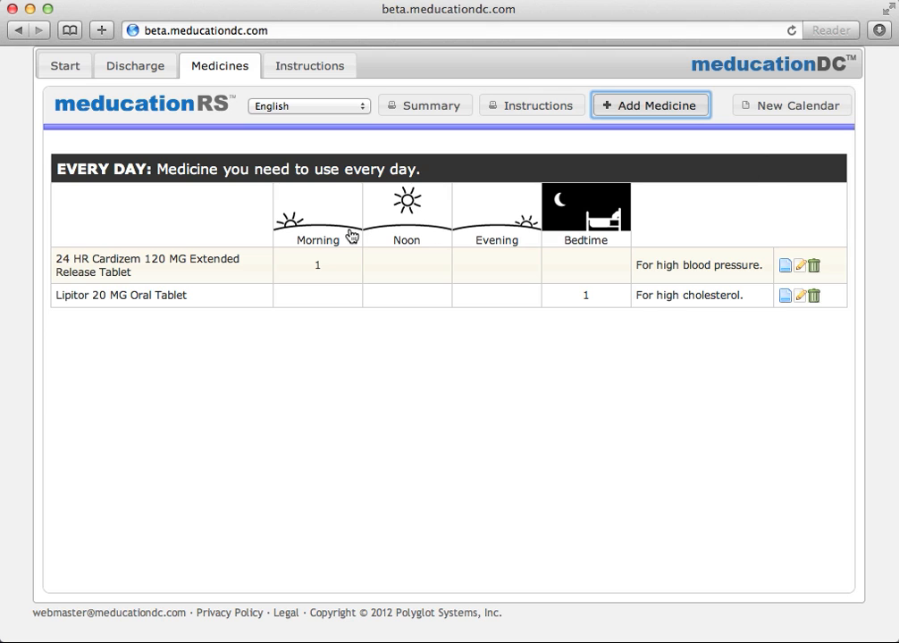
Shorten Cardizem's friendly name to 24 HR Cardizem 120 MG Tablet and save.
left_click(214, 264)
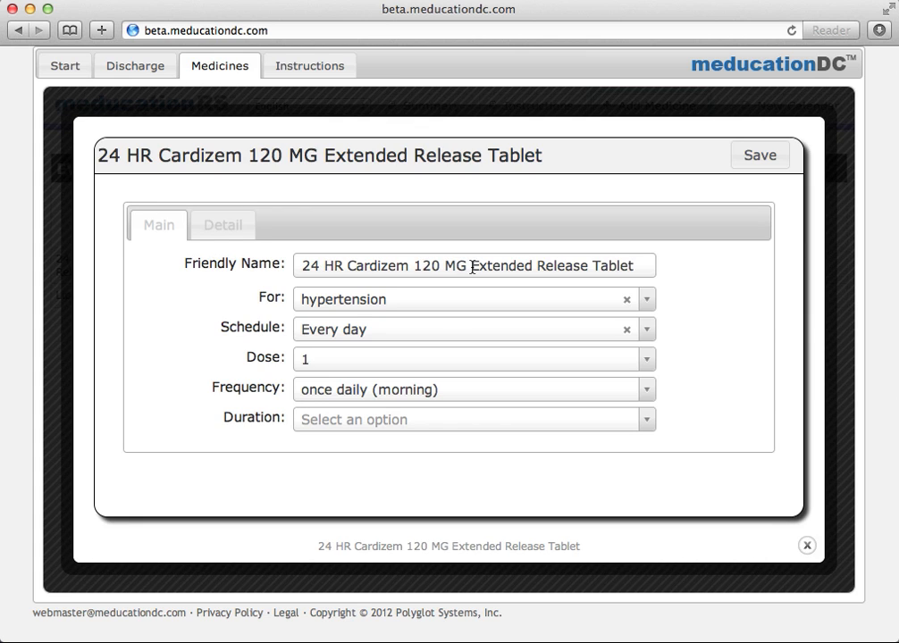
left_click_drag(472, 266, 591, 264)
key("BackSpace")
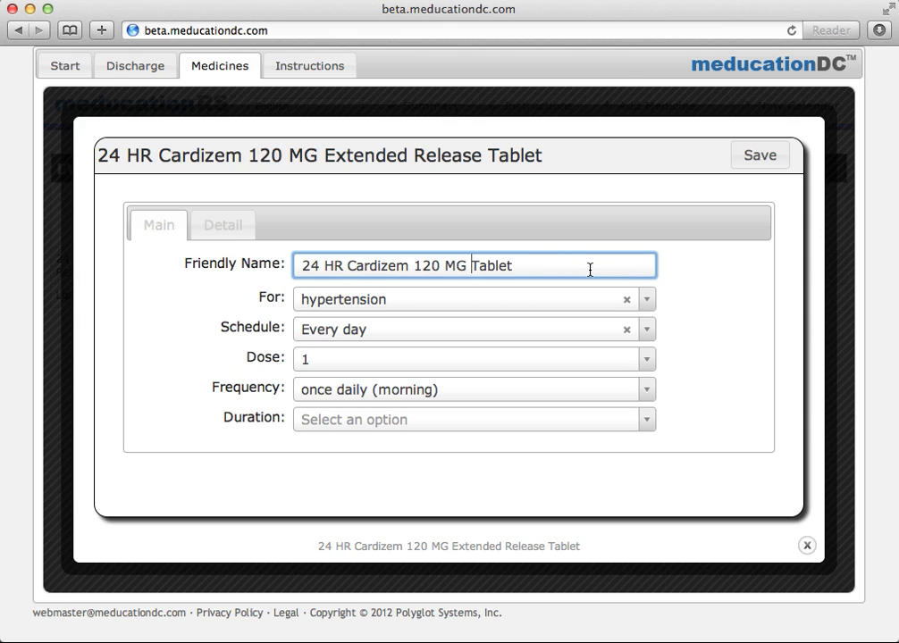
left_click(751, 158)
left_click(657, 111)
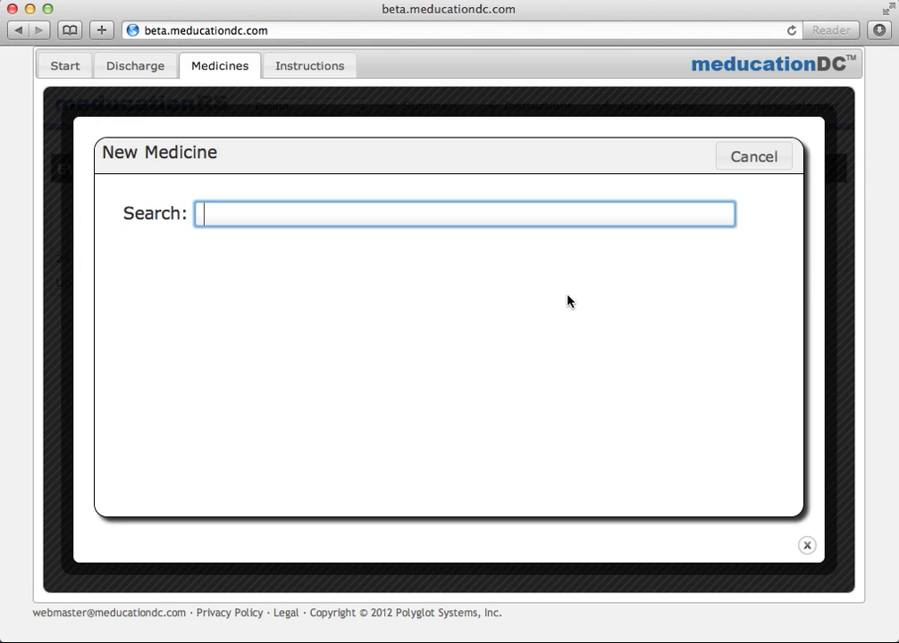
Search 'vicodin' and add Vicodin 5/500 Oral Tablet for back pain.
type("vid")
key("BackSpace")
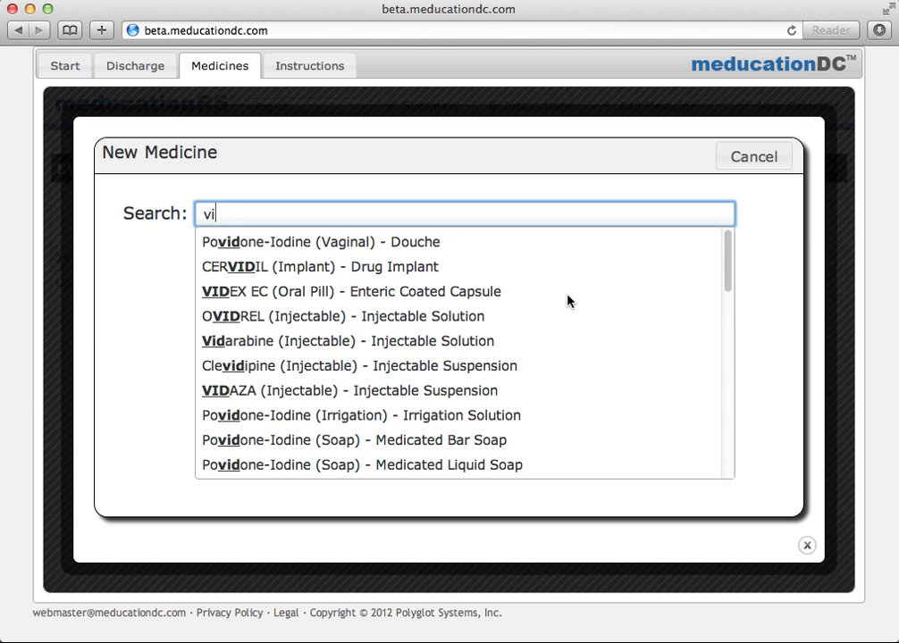
type("codin")
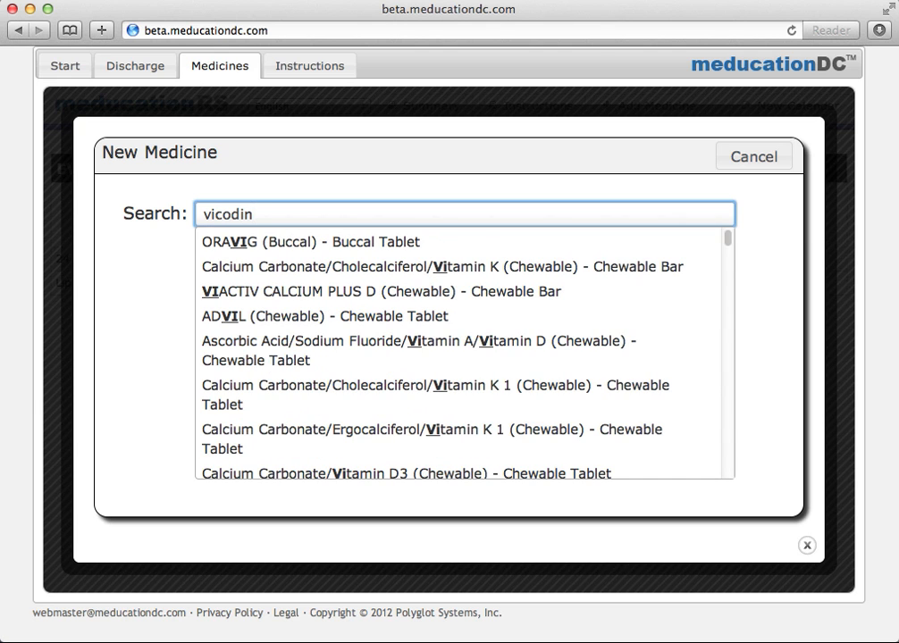
left_click(403, 266)
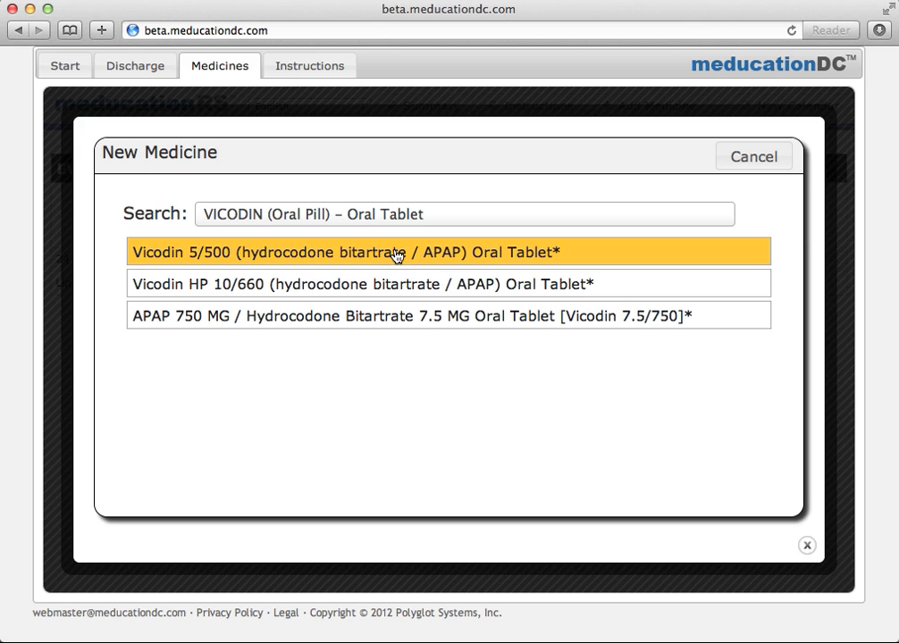
left_click(397, 256)
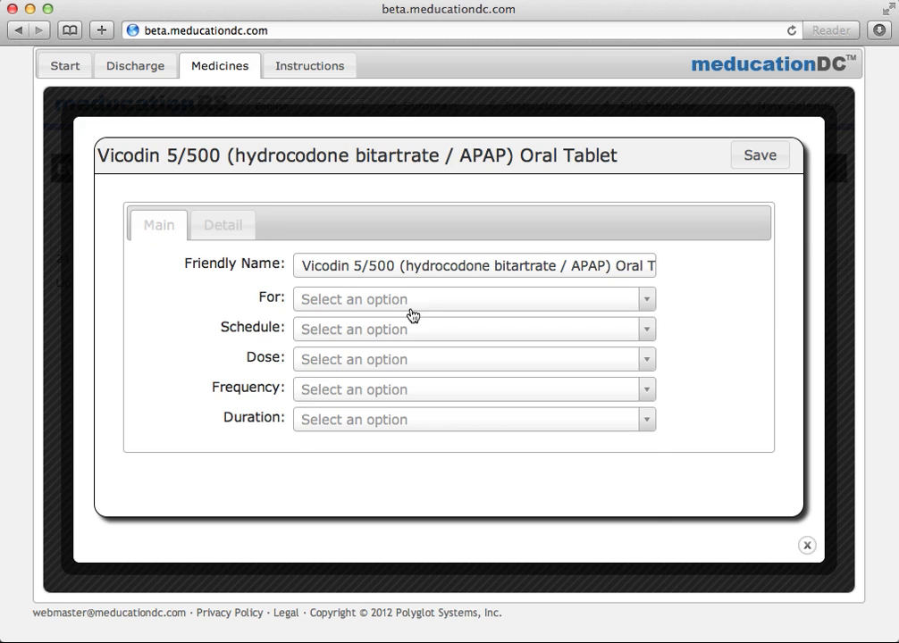
left_click(412, 304)
type("ba")
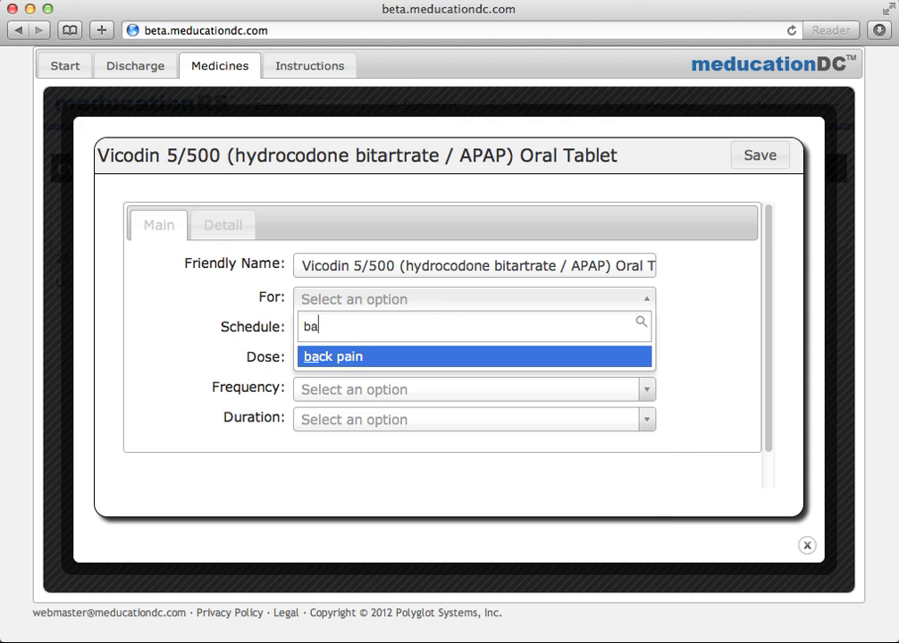
left_click(377, 357)
Set Vicodin as needed, dose 1-2, frequency q4-6h, and save it.
left_click(377, 331)
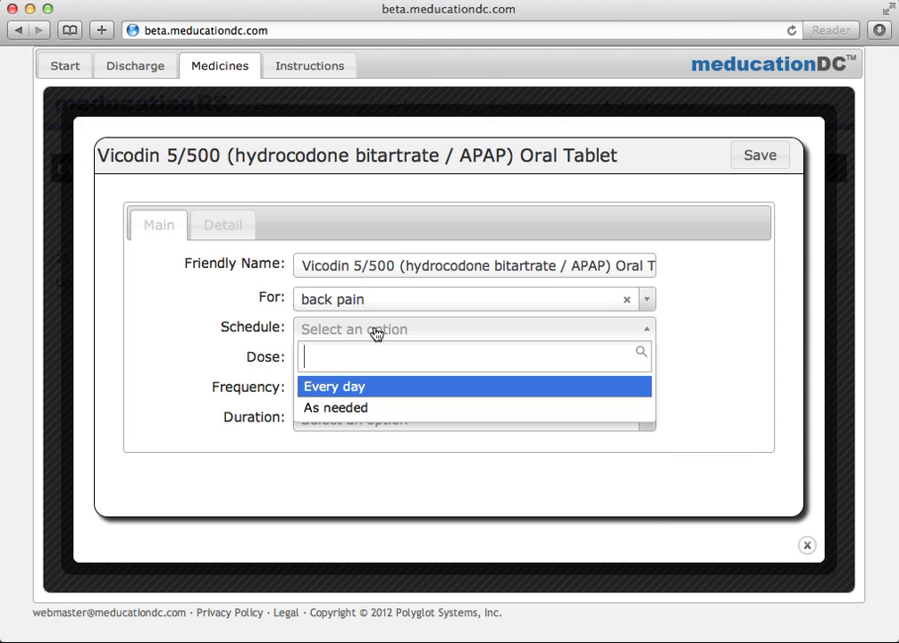
left_click(375, 409)
left_click(357, 362)
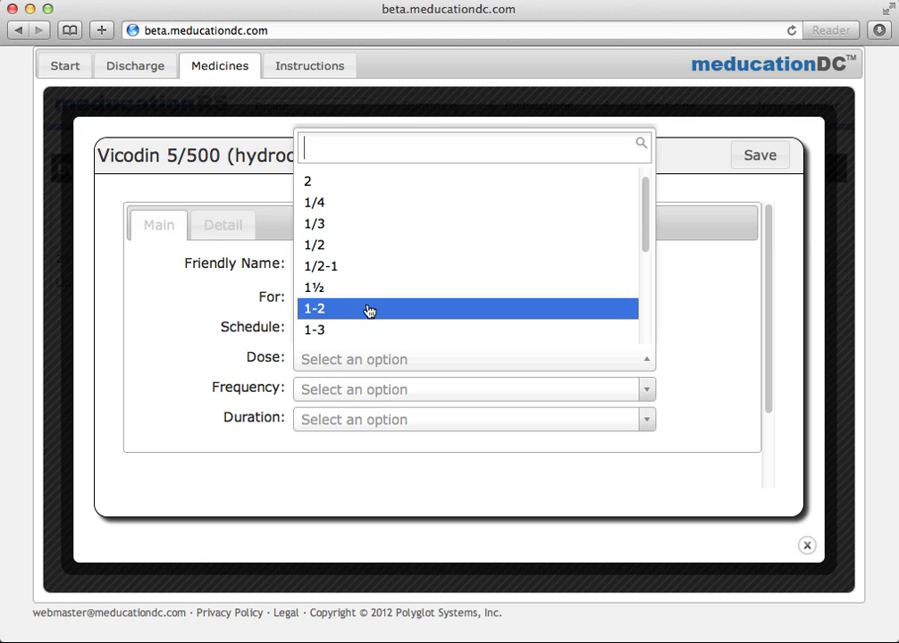
left_click(369, 310)
left_click(371, 392)
scroll(390, 352, "down", 3)
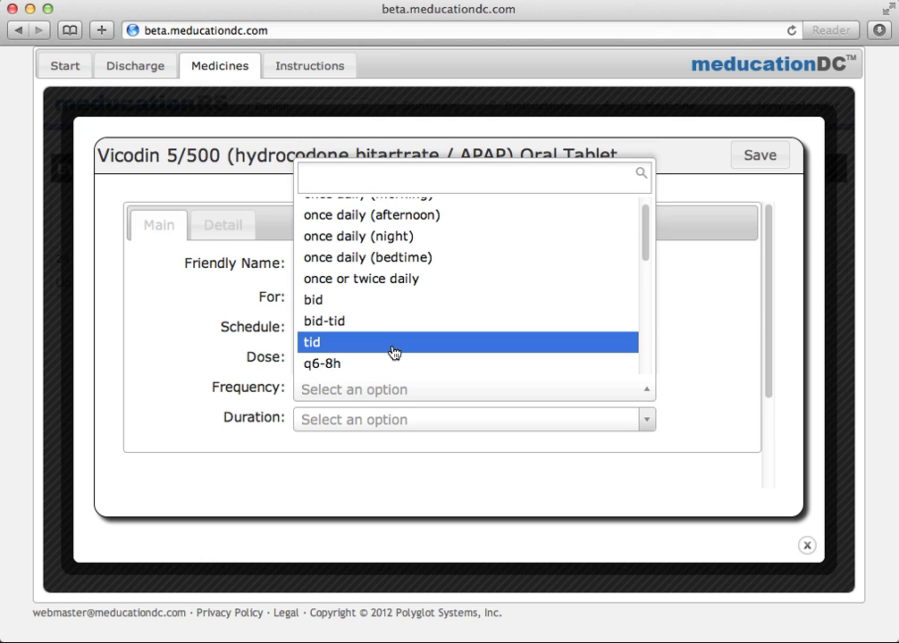
scroll(389, 352, "down", 6)
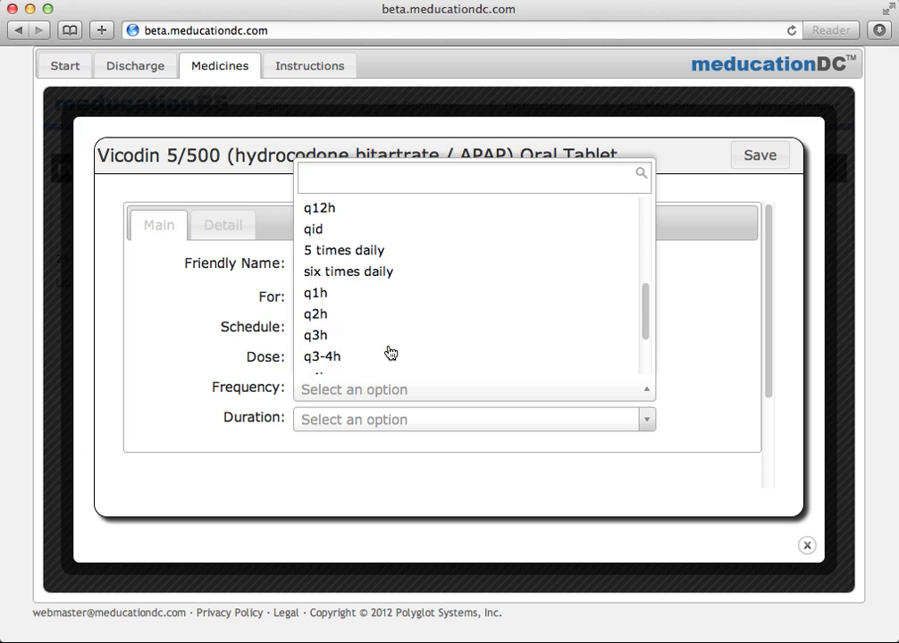
left_click(379, 364)
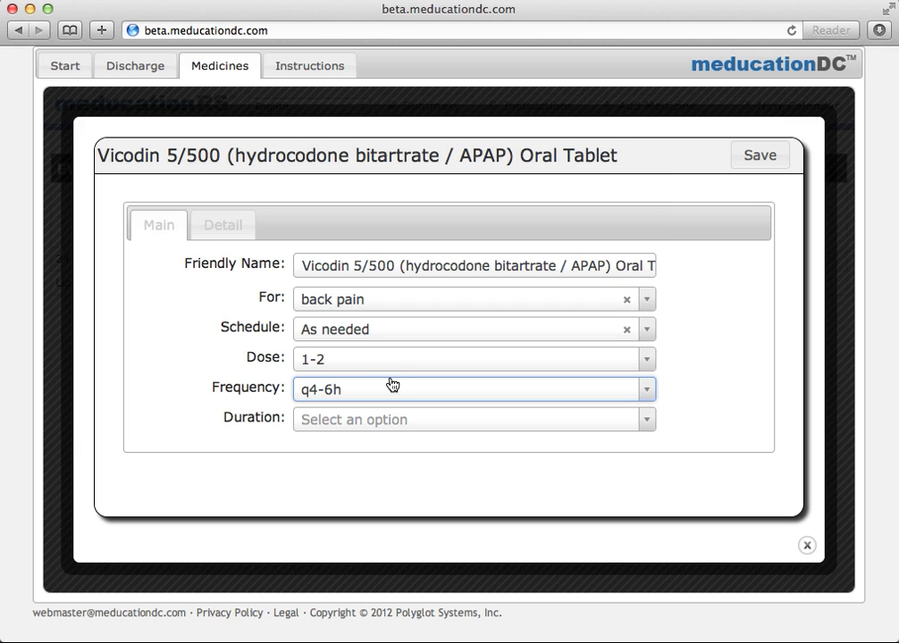
left_click(752, 158)
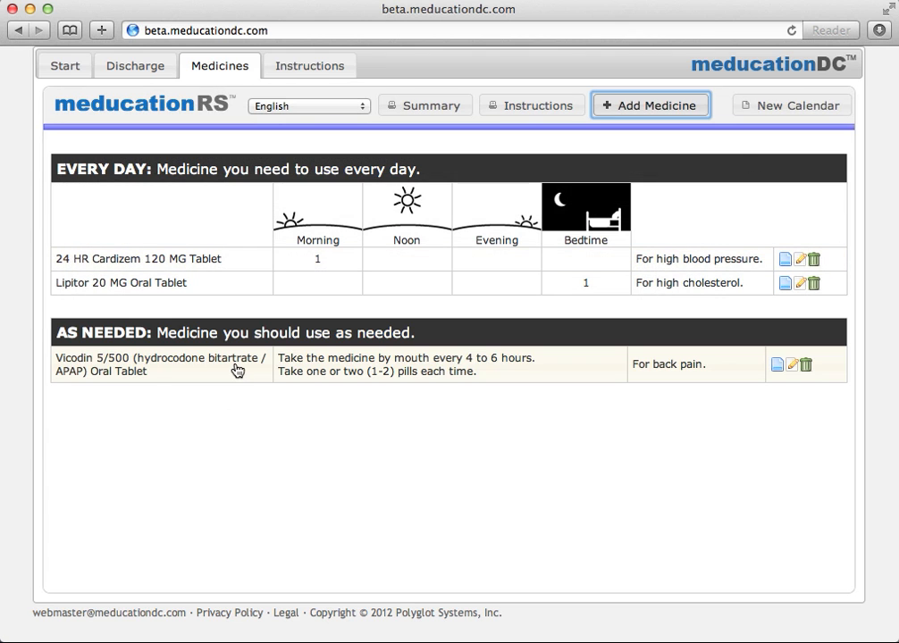
Delete the generic-drug wording so Vicodin's name reads Vicodin 5/500 Tablet.
left_click(237, 370)
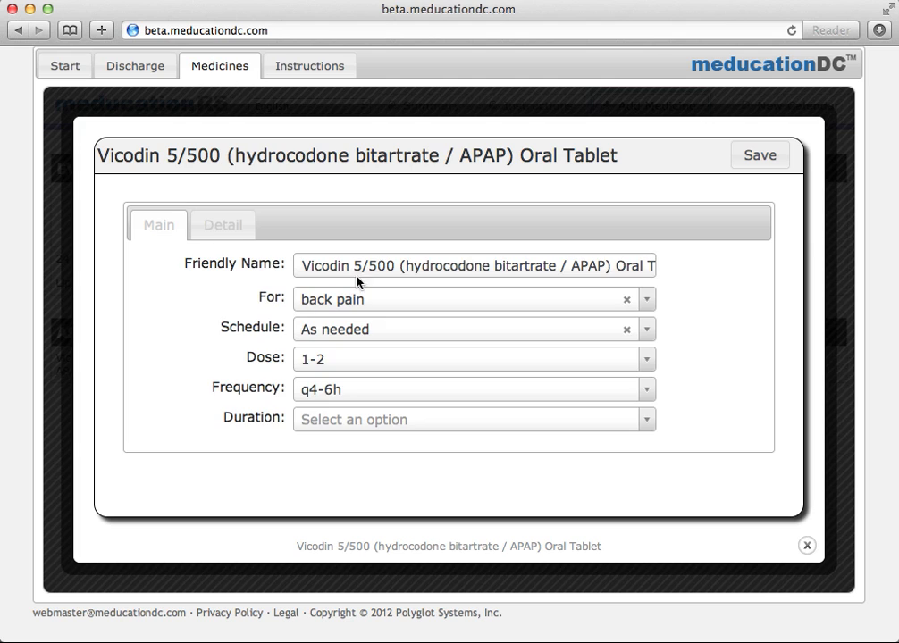
left_click_drag(365, 265, 615, 268)
key("BackSpace")
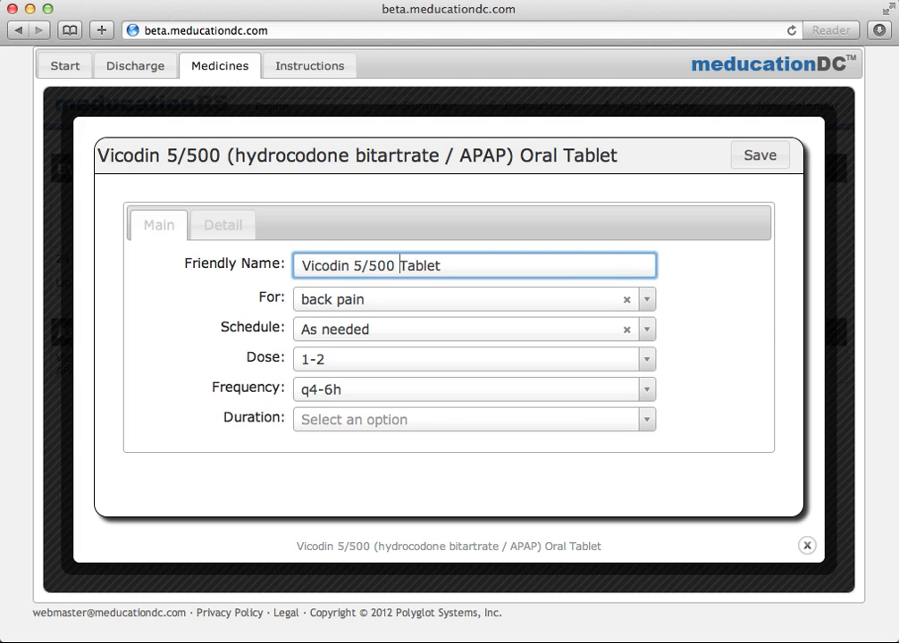
Set Vicodin's maximum dose to 8 pills a day and save the changes.
left_click(239, 226)
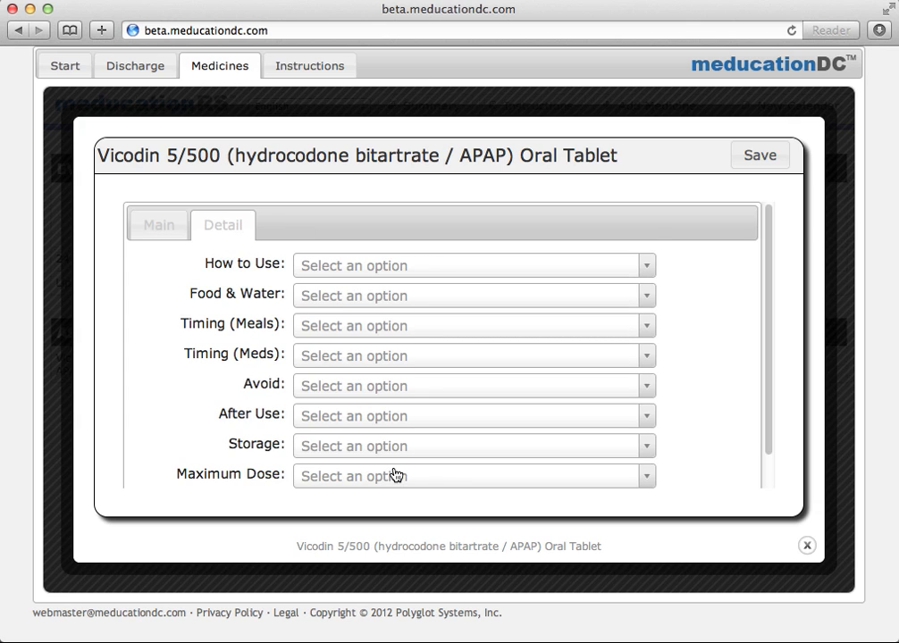
left_click(403, 267)
left_click(697, 295)
left_click(432, 485)
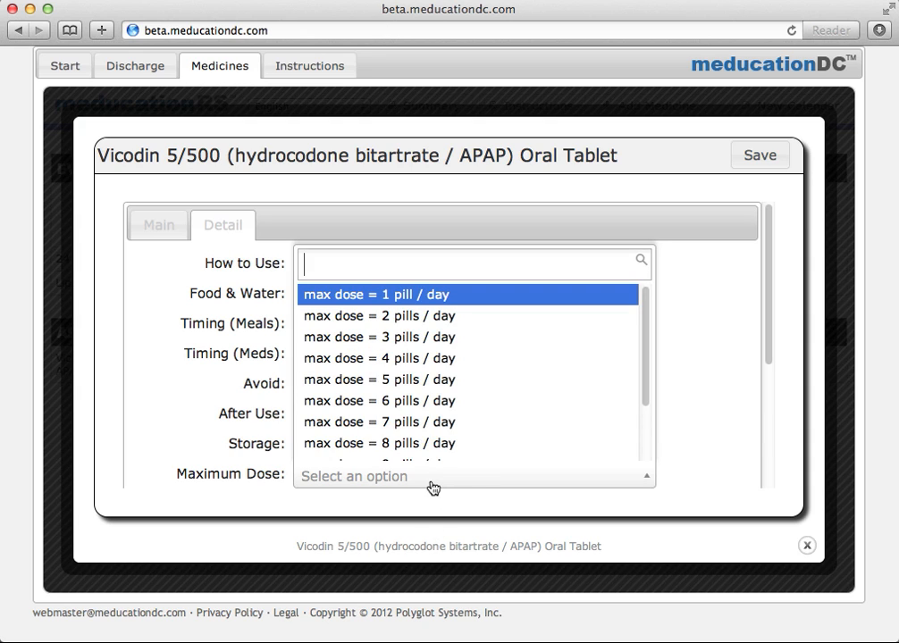
left_click(418, 433)
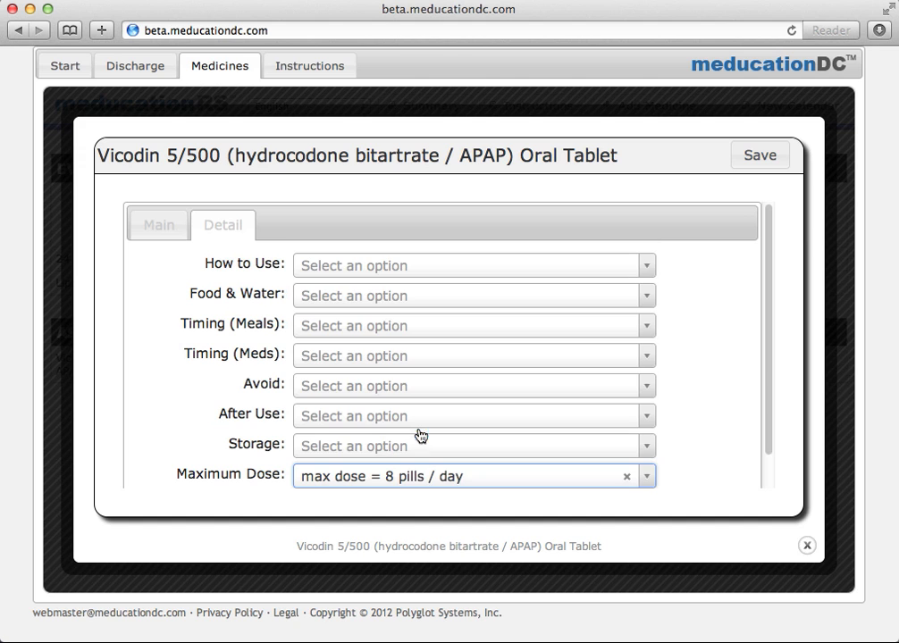
left_click(761, 160)
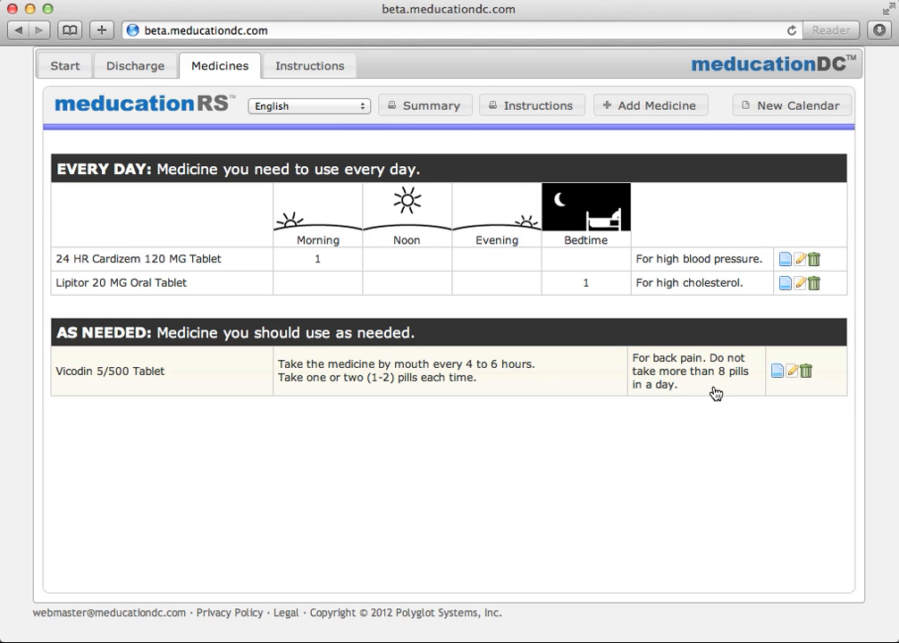
Add a new medicine by searching 'forad' and choosing Foradil 0.012 MG, for COPD.
left_click(659, 108)
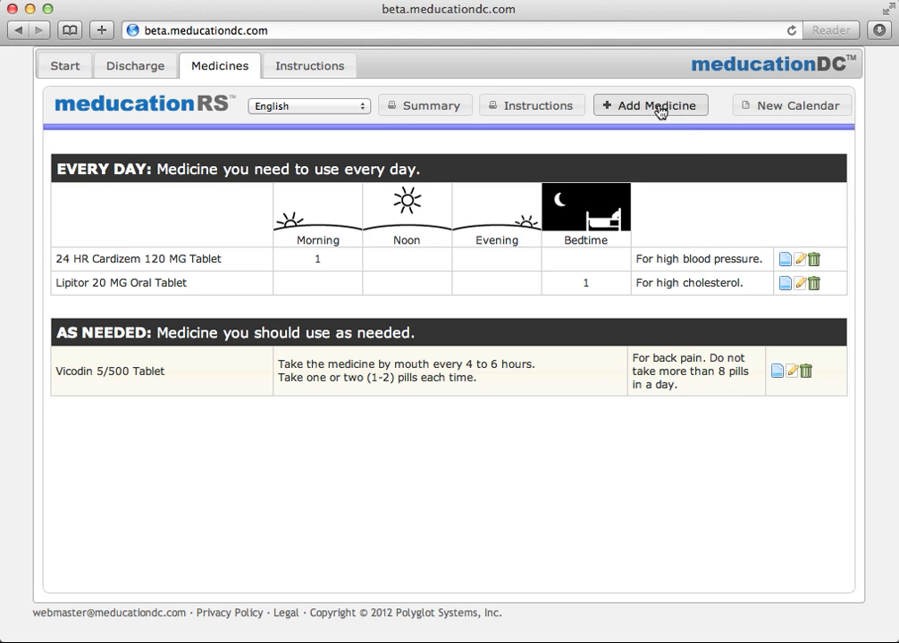
type("forad")
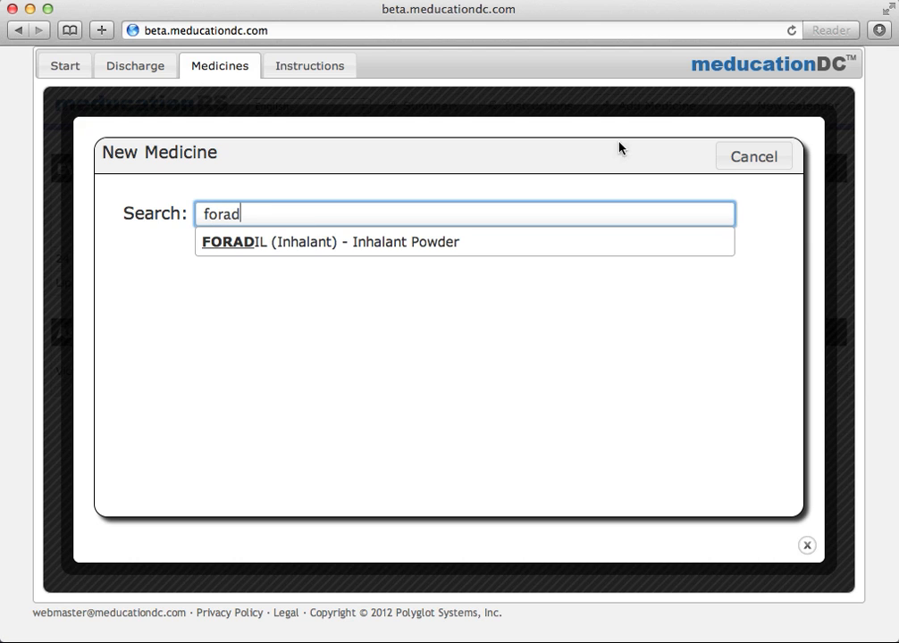
left_click(460, 242)
left_click(422, 250)
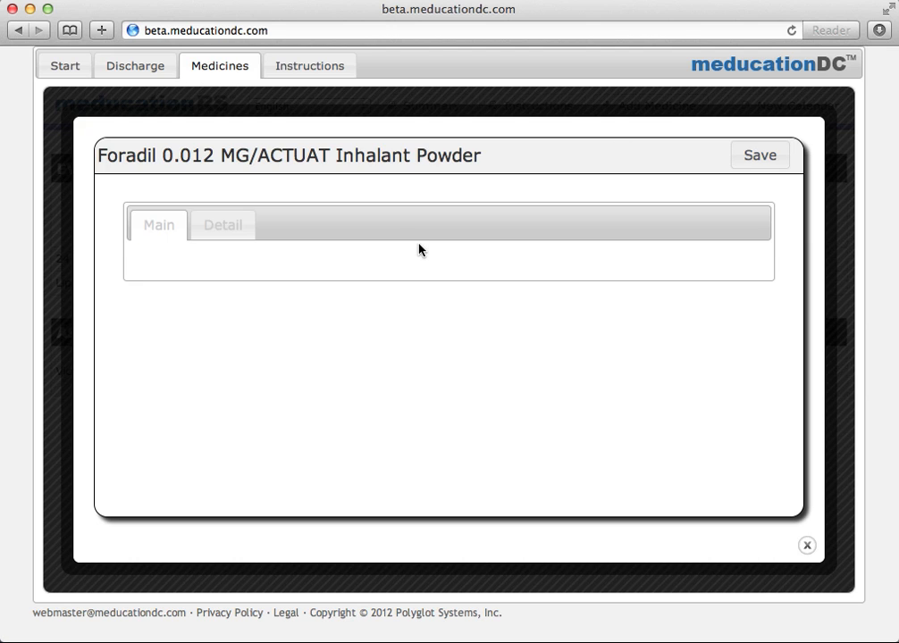
left_click(405, 299)
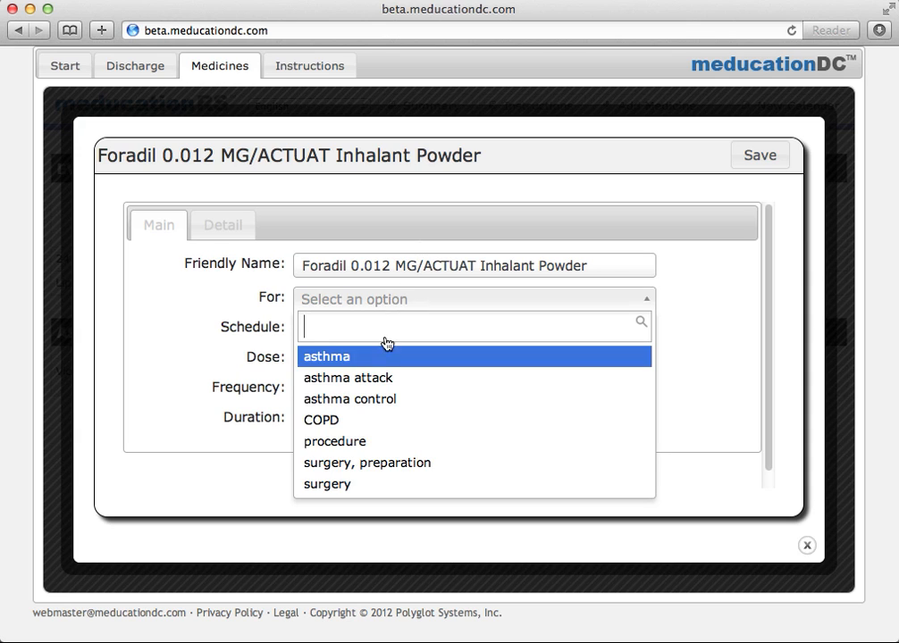
left_click(357, 420)
Schedule Foradil every day at 1 puff twice daily (bid).
left_click(349, 329)
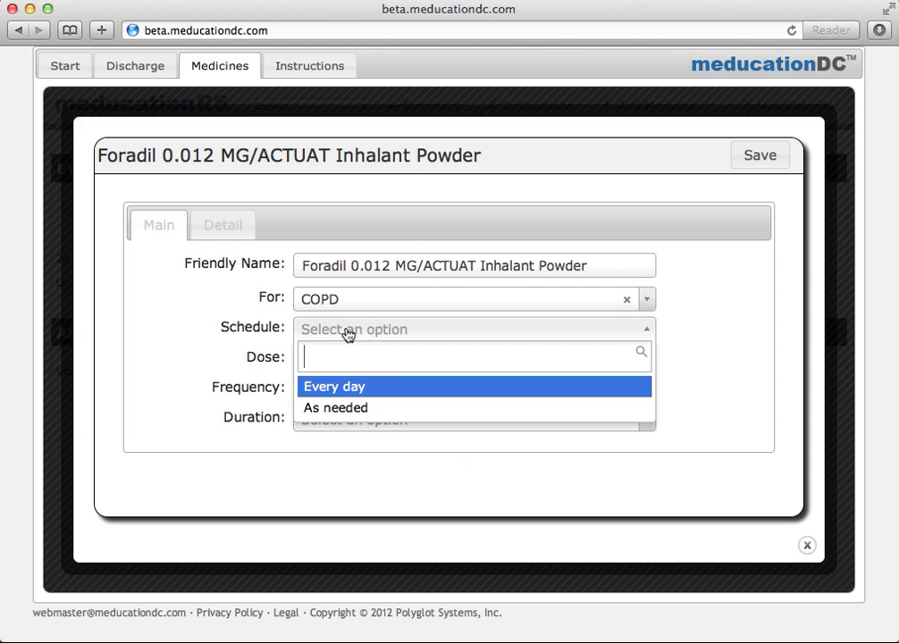
left_click(358, 390)
left_click(358, 361)
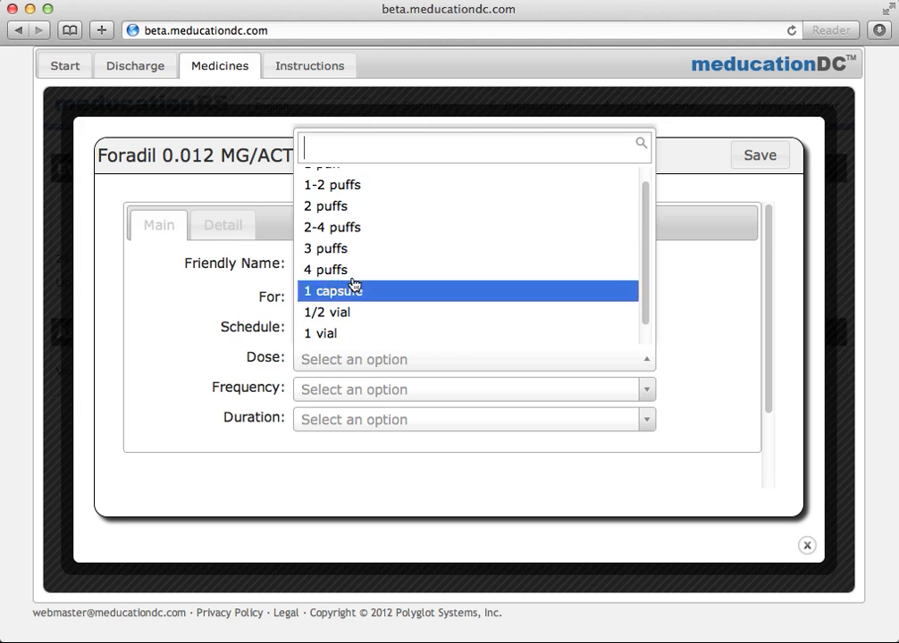
left_click(360, 178)
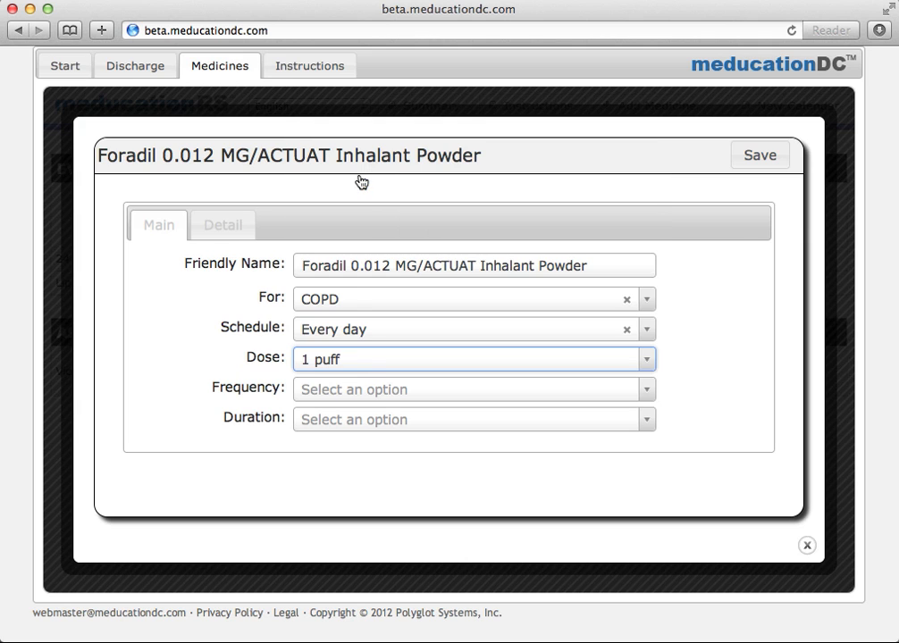
left_click(351, 389)
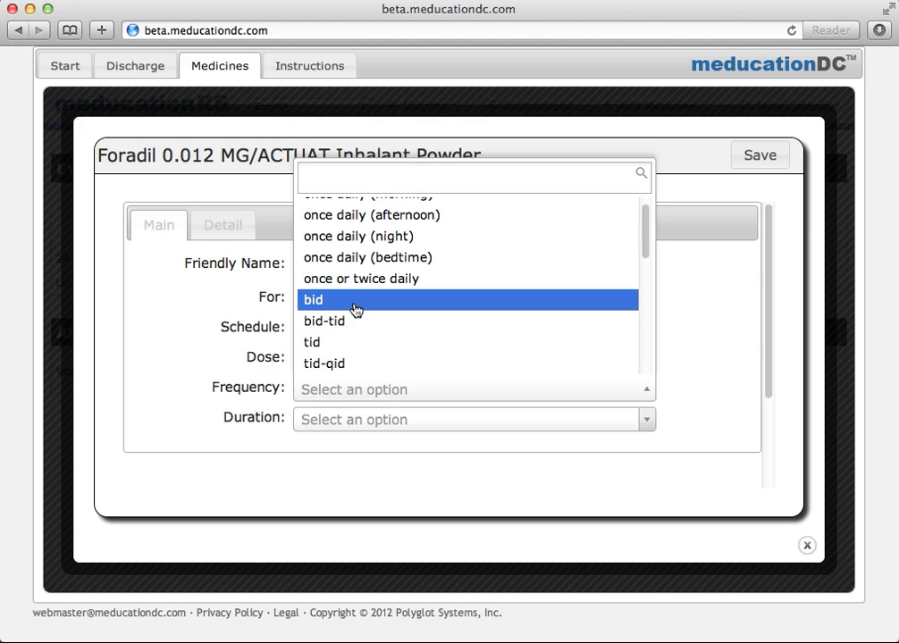
left_click(354, 306)
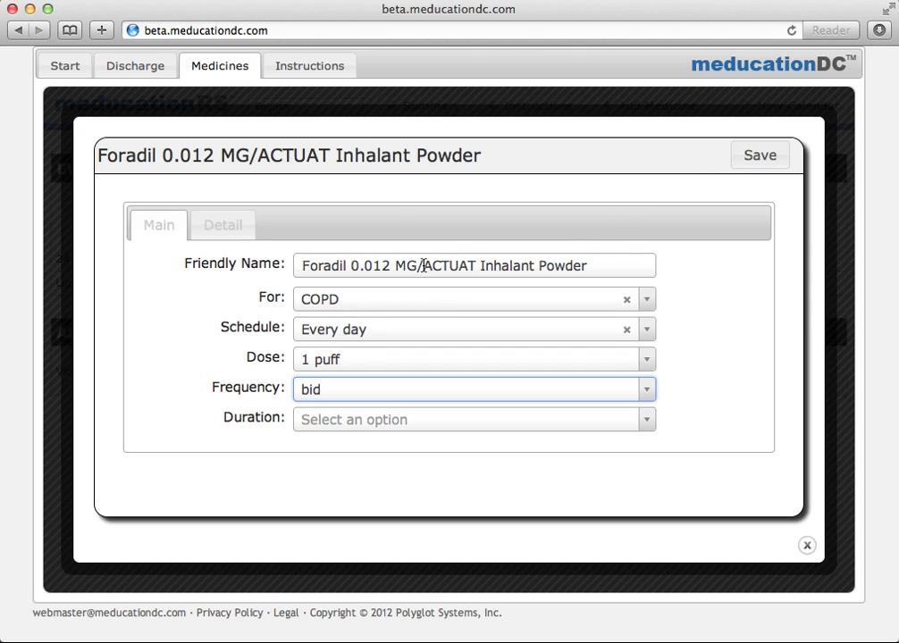
Rename the medicine to 'Foradil 0.012 MG Inhaler' and save it.
left_click_drag(424, 265, 586, 269)
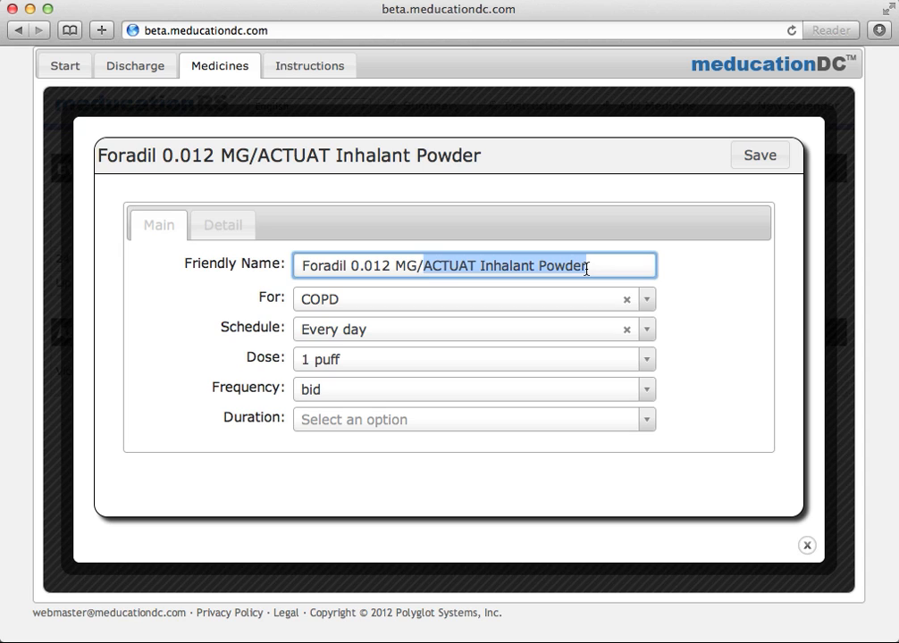
key("BackSpace")
key("BackSpace")
type("Inhaler")
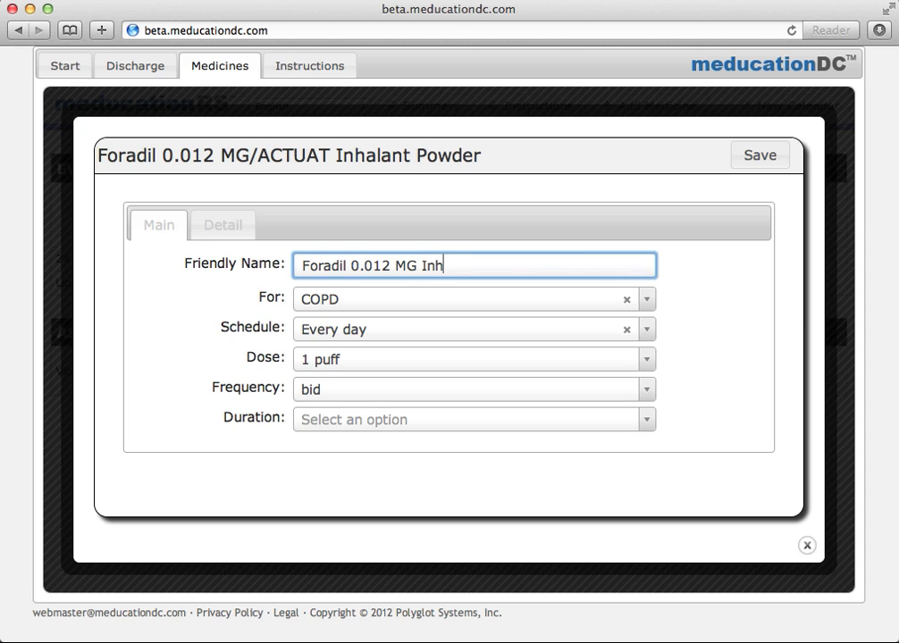
left_click(757, 158)
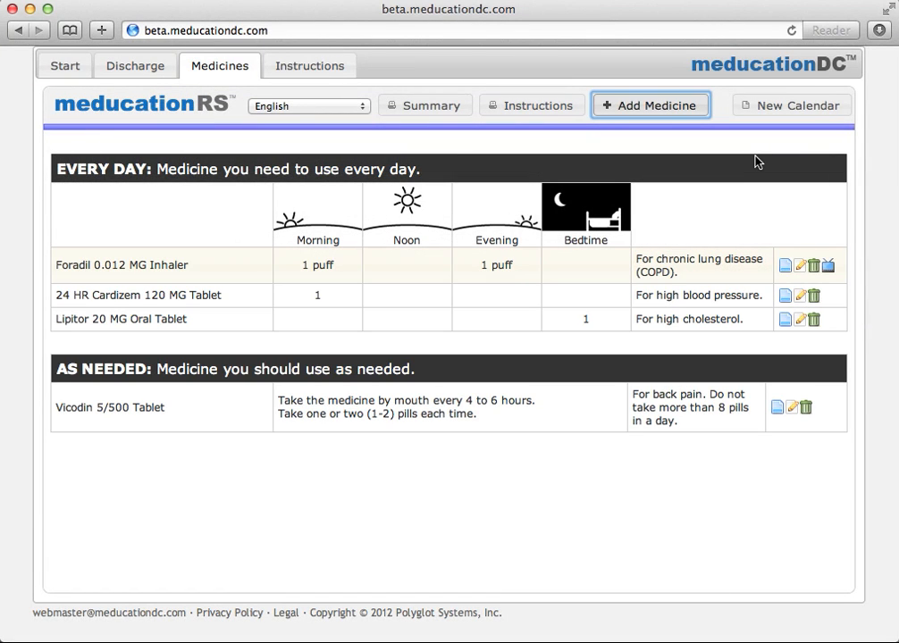
left_click(829, 267)
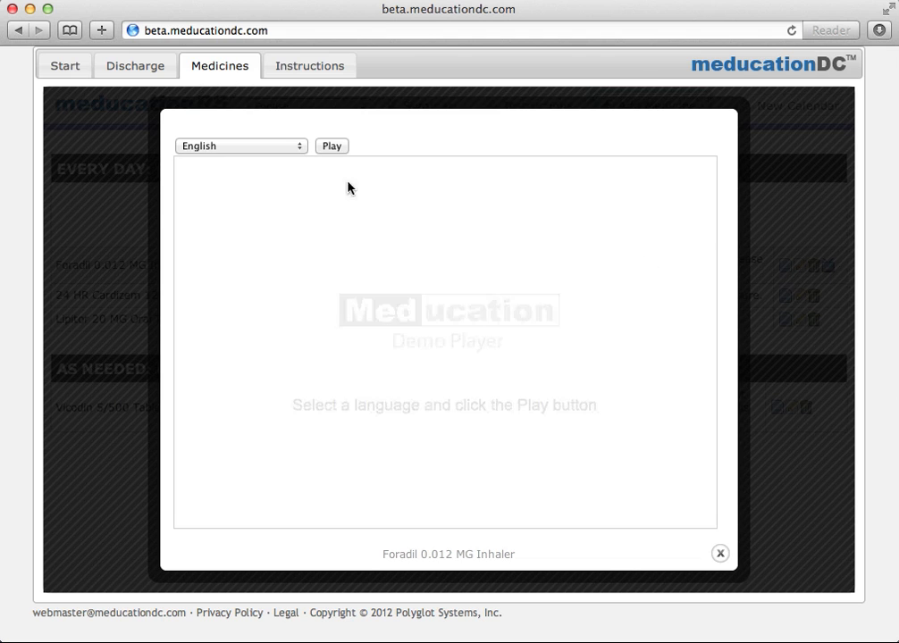
left_click(301, 148)
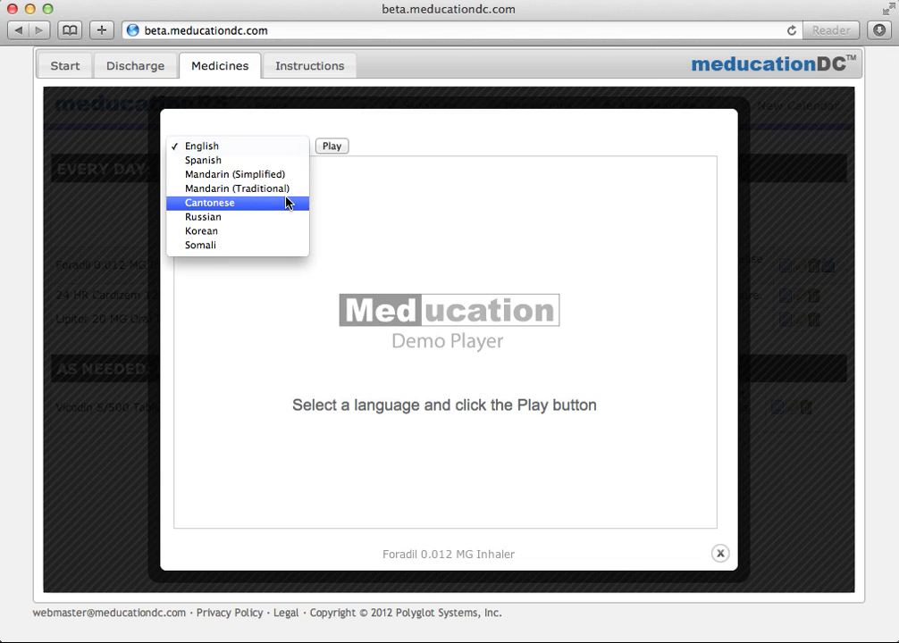
left_click(287, 203)
left_click(328, 148)
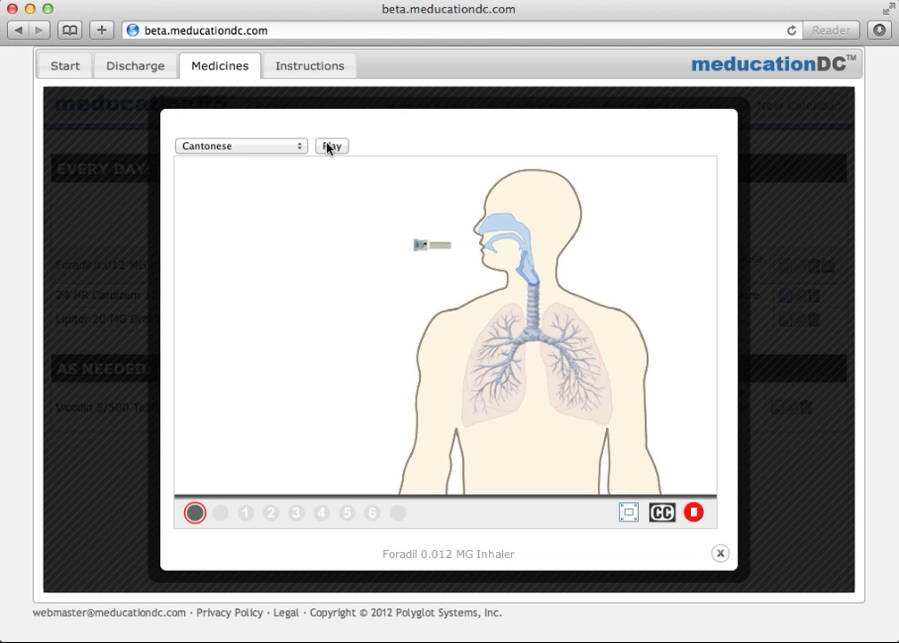
left_click(695, 514)
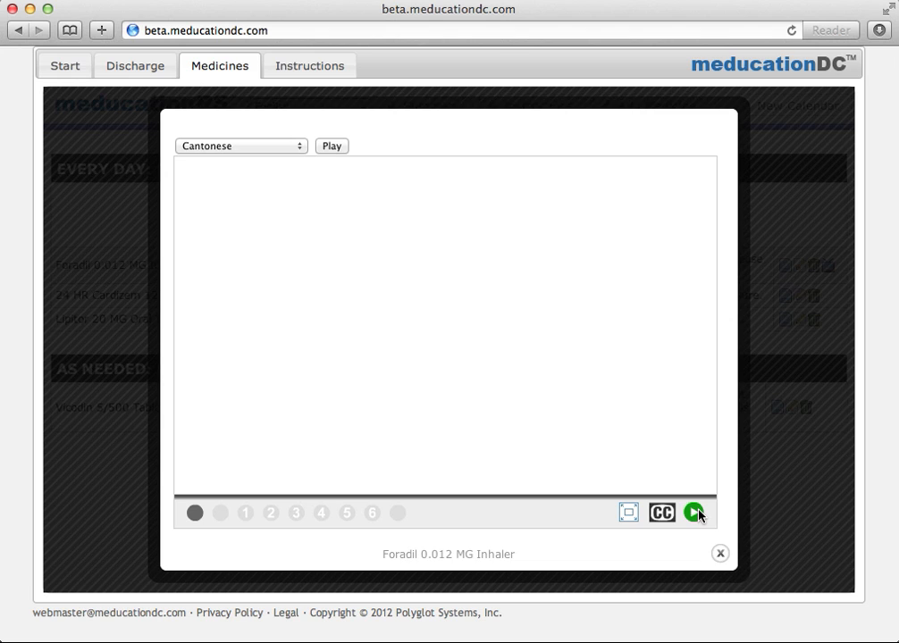
left_click(719, 554)
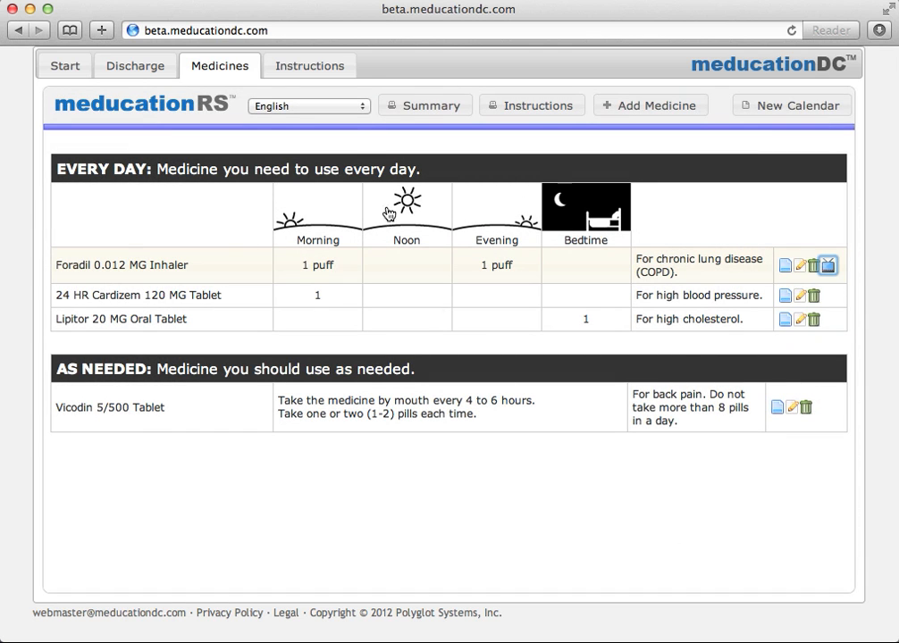
Print the summary calendar in Russian, close the preview, and go back to the Start page.
left_click(349, 109)
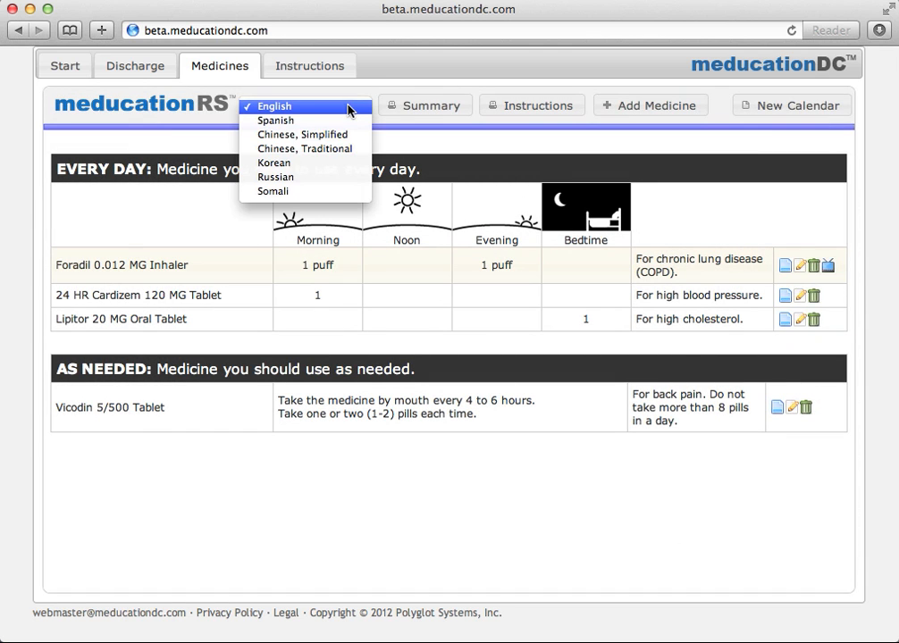
left_click(335, 182)
left_click(408, 115)
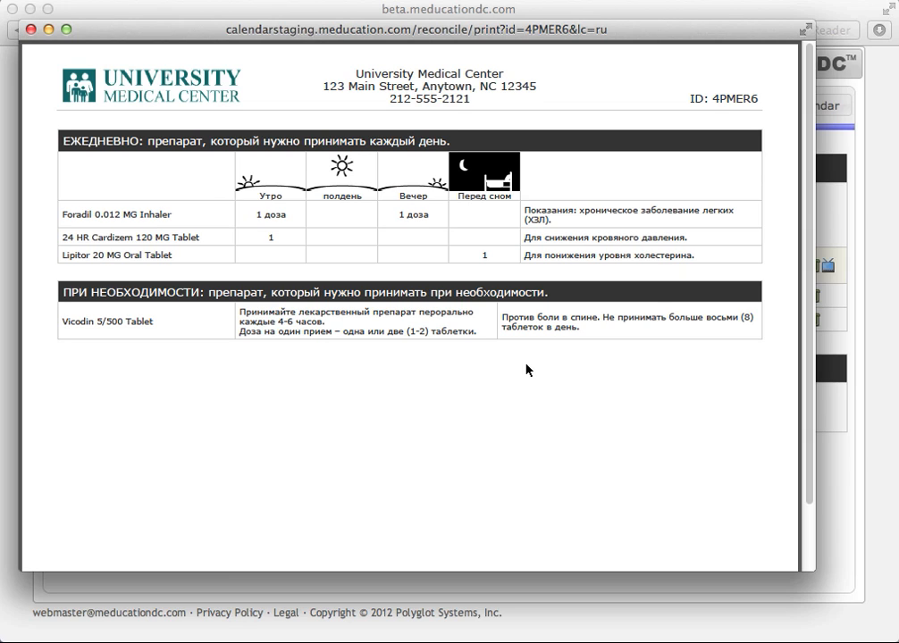
left_click(30, 31)
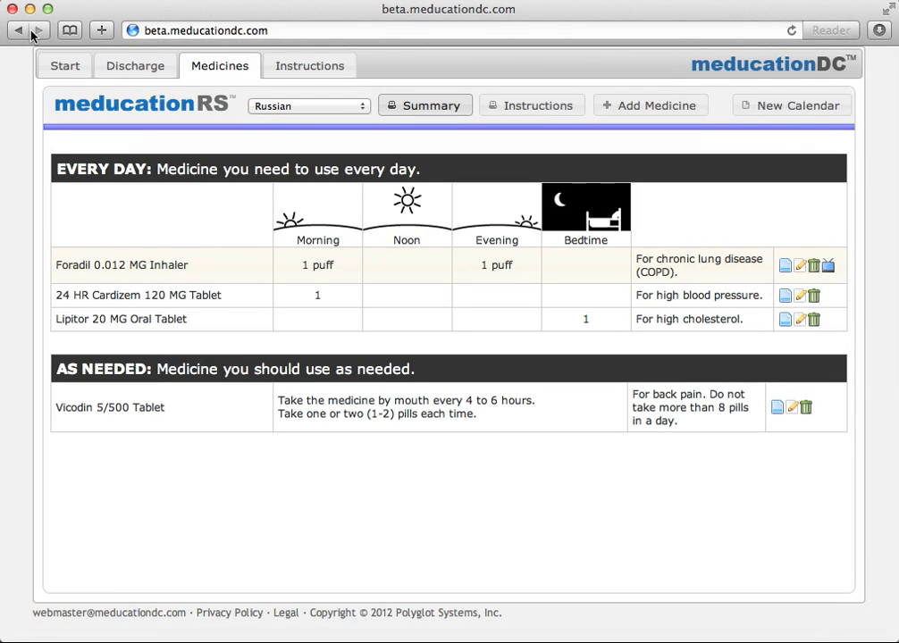
left_click(65, 71)
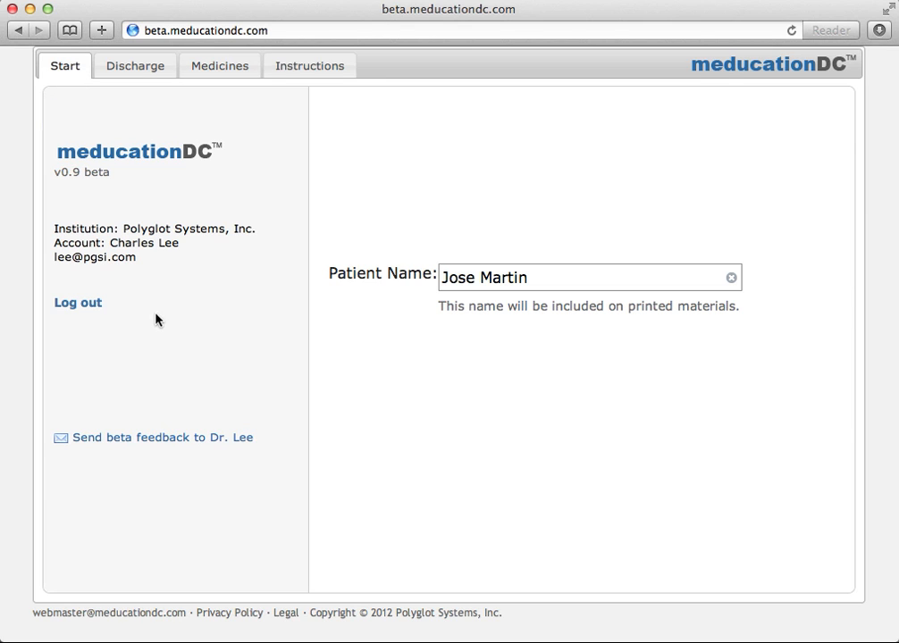